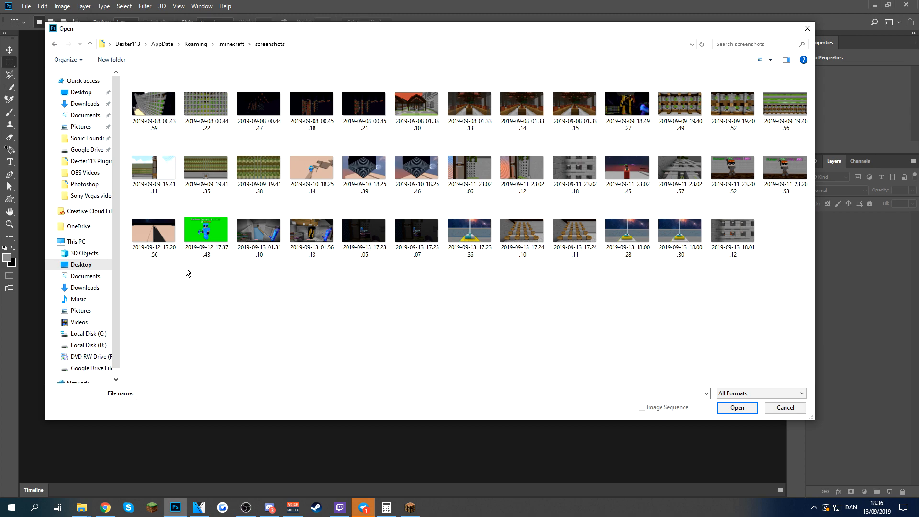
Step: Open the screenshots 2019-09-12_17.20.56 and 2019-09-12_17.37.43 together from the Minecraft screenshots folder
{"action": "left_click", "coordinate": [148, 238]}
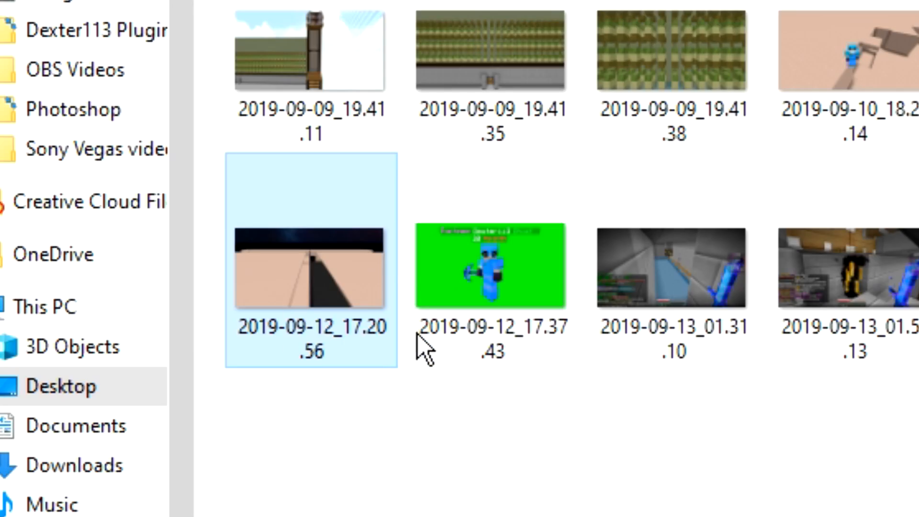
{"action": "left_click", "coordinate": [417, 334], "text": "ctrl"}
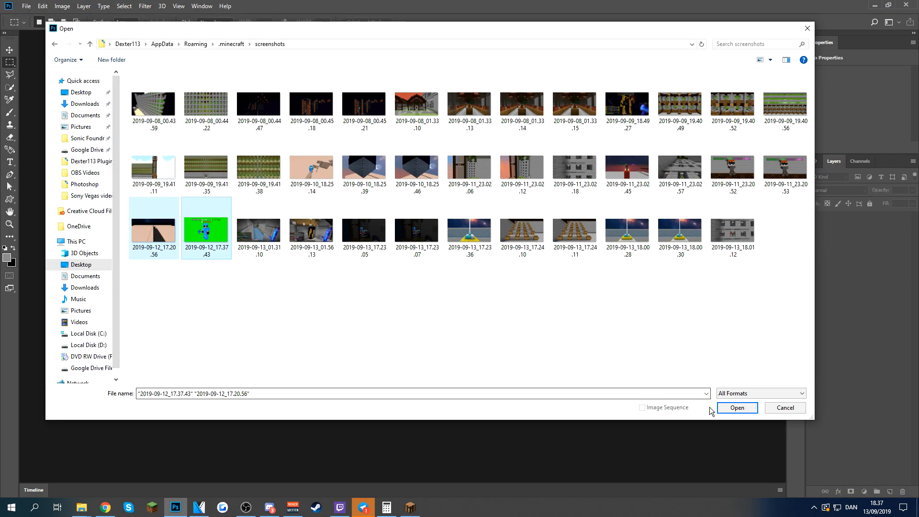
{"action": "left_click", "coordinate": [732, 409]}
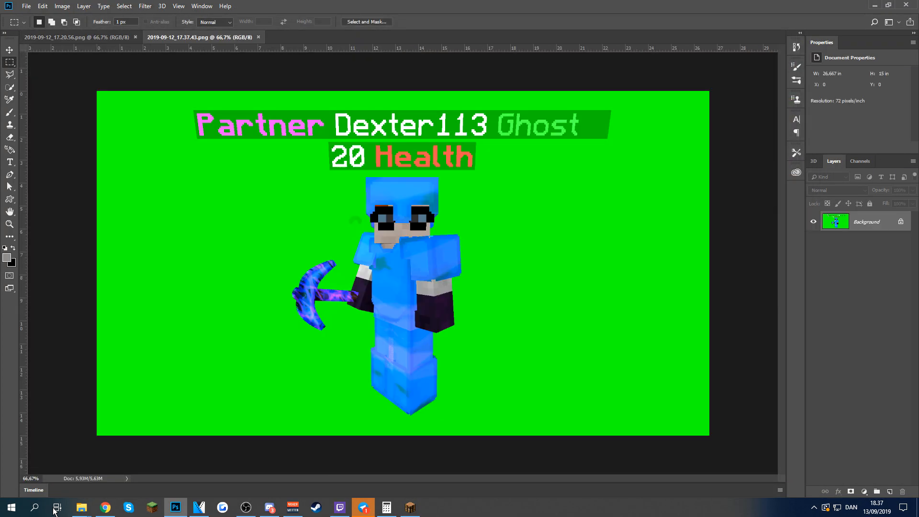
{"action": "left_click", "coordinate": [81, 507]}
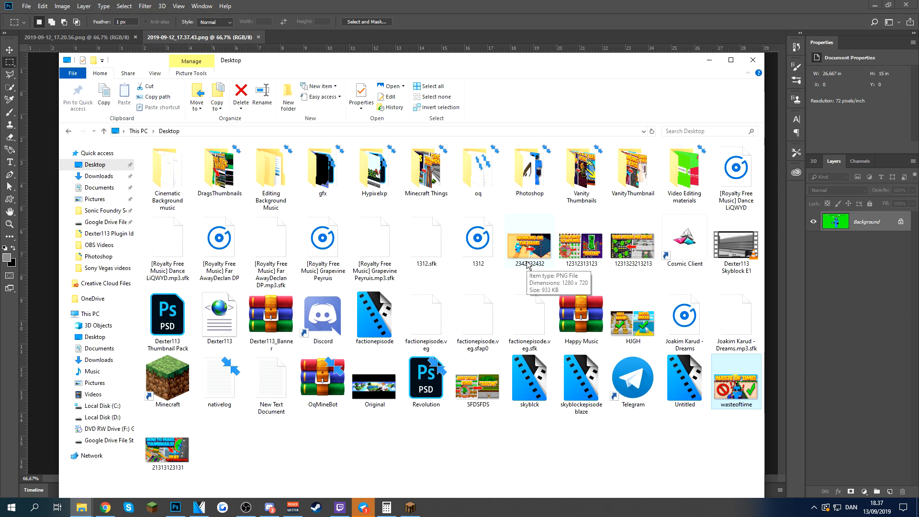
{"action": "double_click", "coordinate": [581, 247]}
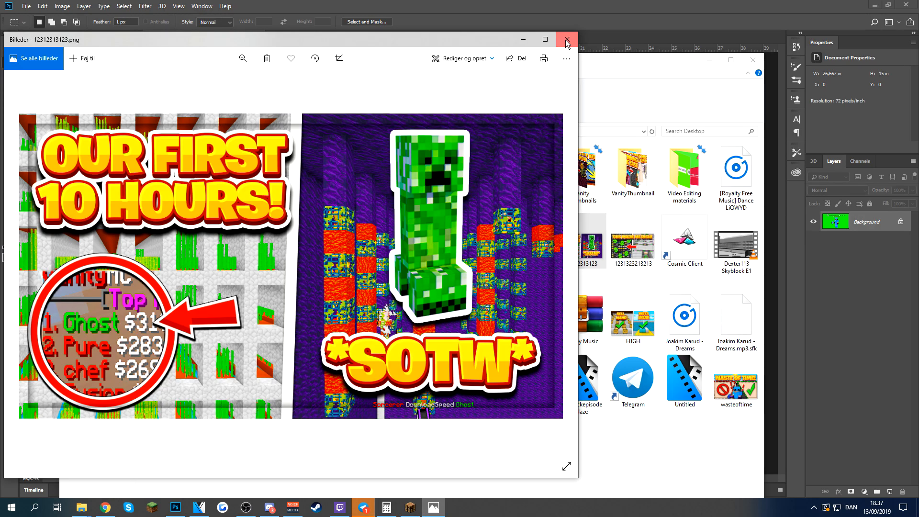
{"action": "left_click", "coordinate": [567, 39]}
{"action": "left_click", "coordinate": [460, 4]}
Step: Open Dexter113 Thumbnail Pack.psd from the desktop
{"action": "left_click", "coordinate": [95, 42]}
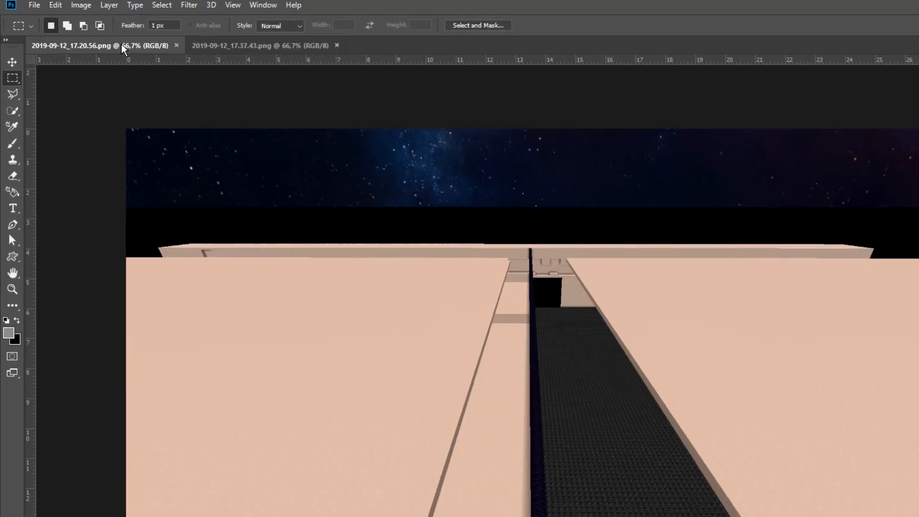
{"action": "left_click", "coordinate": [33, 5]}
{"action": "left_click", "coordinate": [43, 27]}
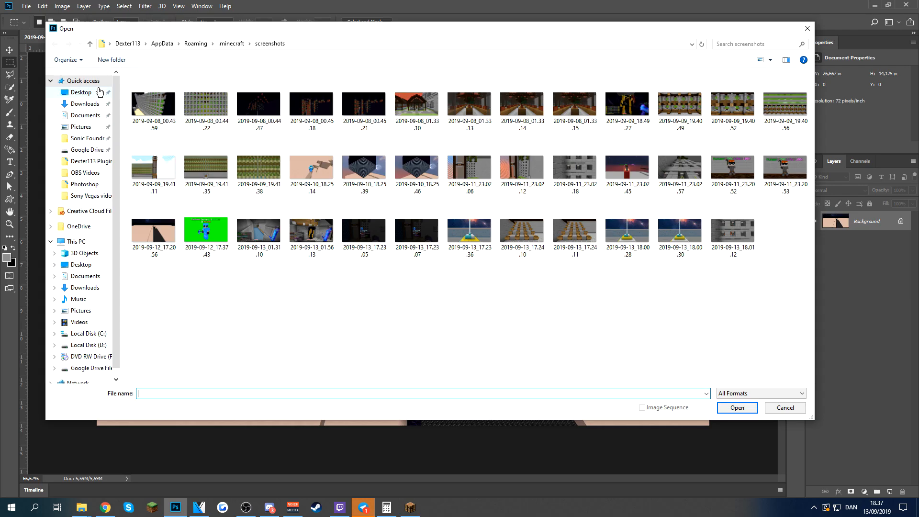
{"action": "left_click", "coordinate": [98, 91]}
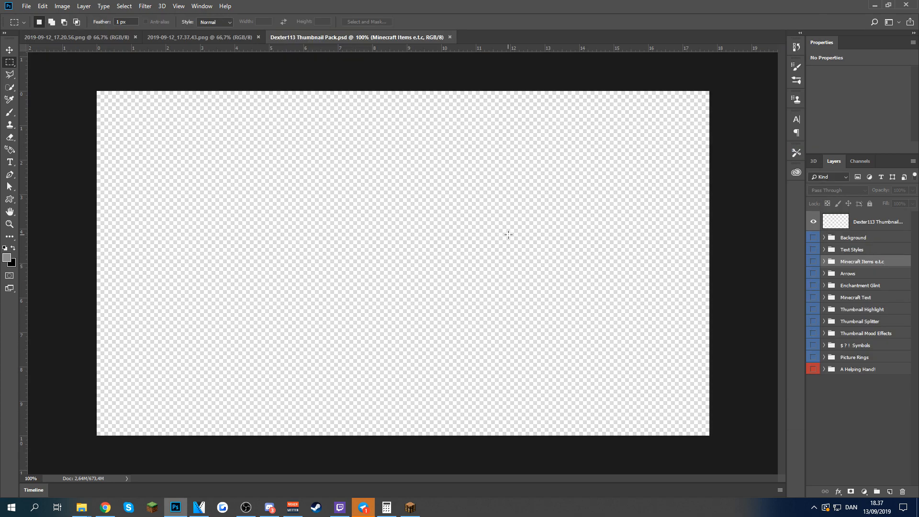
Step: Unlock the Background layer in both 2019-09-12_17.20.56.png and 2019-09-12_17.37.43.png
{"action": "left_click", "coordinate": [77, 37]}
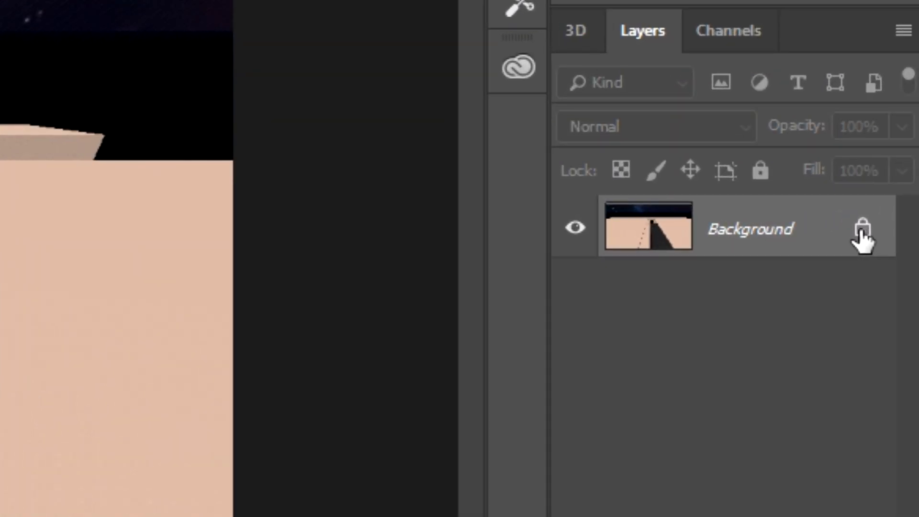
{"action": "left_click", "coordinate": [899, 220]}
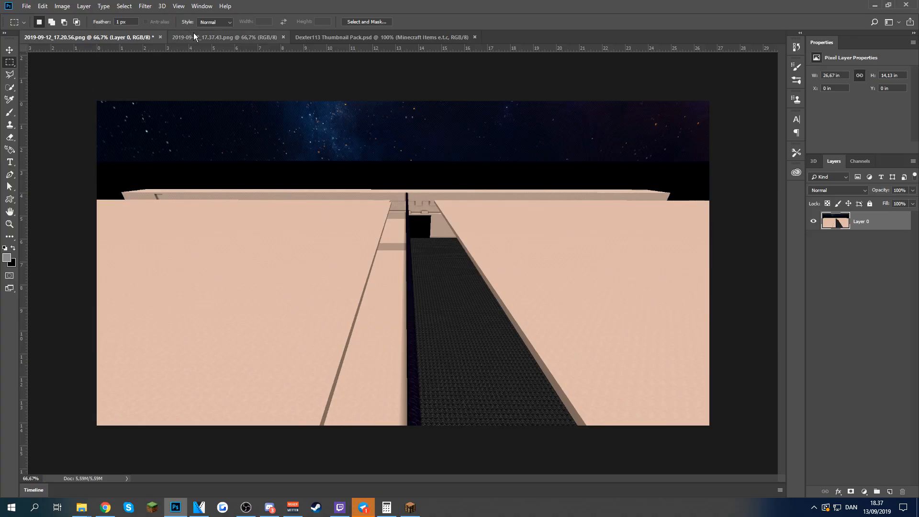
{"action": "left_click", "coordinate": [196, 37]}
{"action": "left_click", "coordinate": [900, 221]}
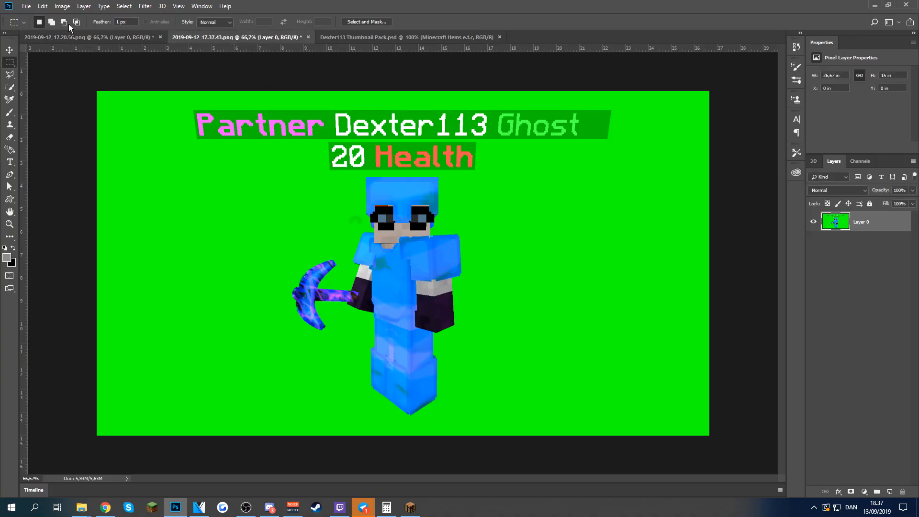
Step: Resize the image 2019-09-12_17.20.56.png to 1280 × 720 pixels
{"action": "left_click", "coordinate": [69, 37]}
{"action": "left_click", "coordinate": [84, 6]}
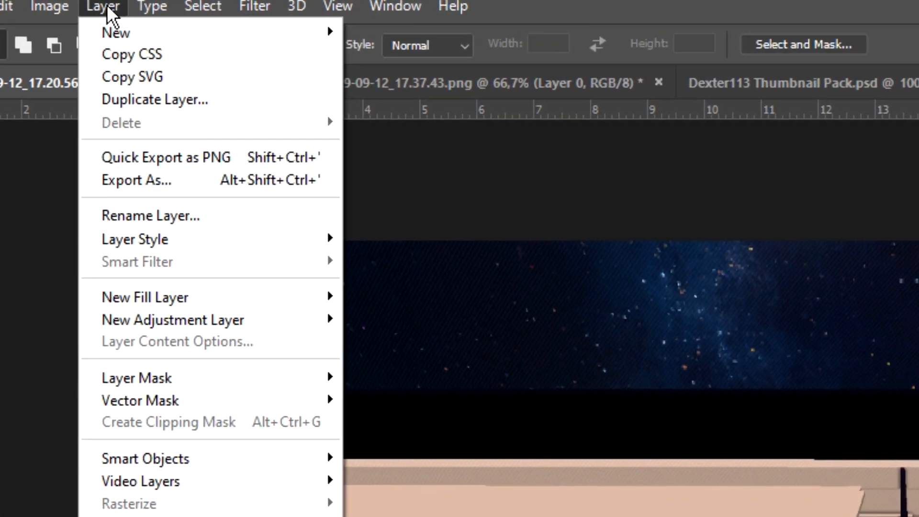
{"action": "mouse_move", "coordinate": [50, 11]}
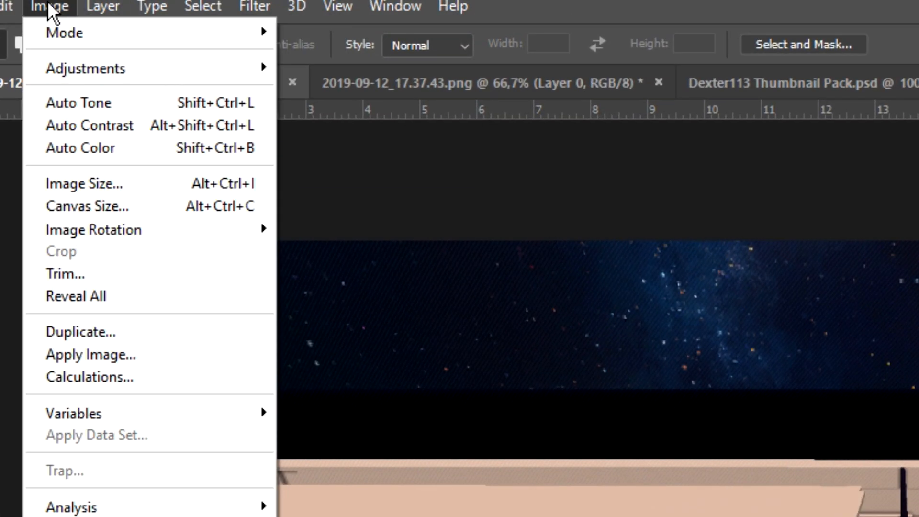
{"action": "left_click", "coordinate": [46, 186]}
{"action": "type", "text": "1280"}
{"action": "key", "text": "Tab"}
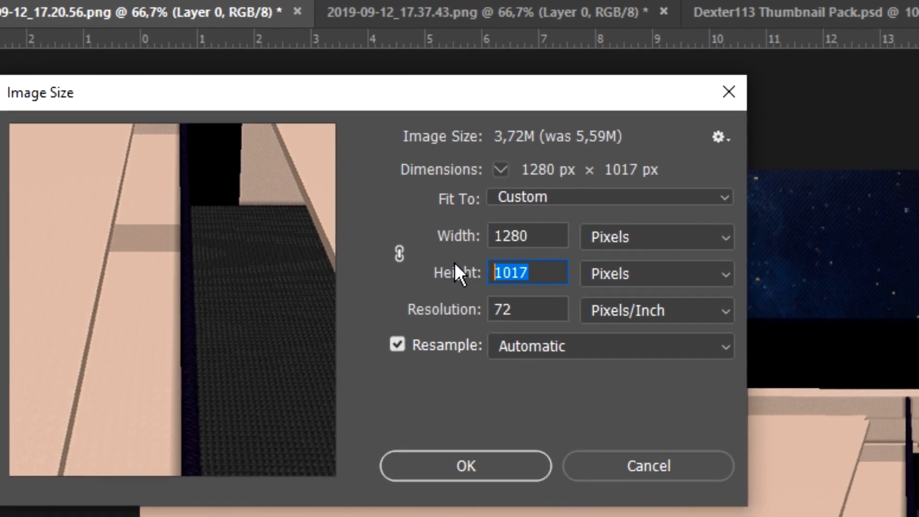
{"action": "type", "text": "720"}
{"action": "left_click", "coordinate": [509, 466]}
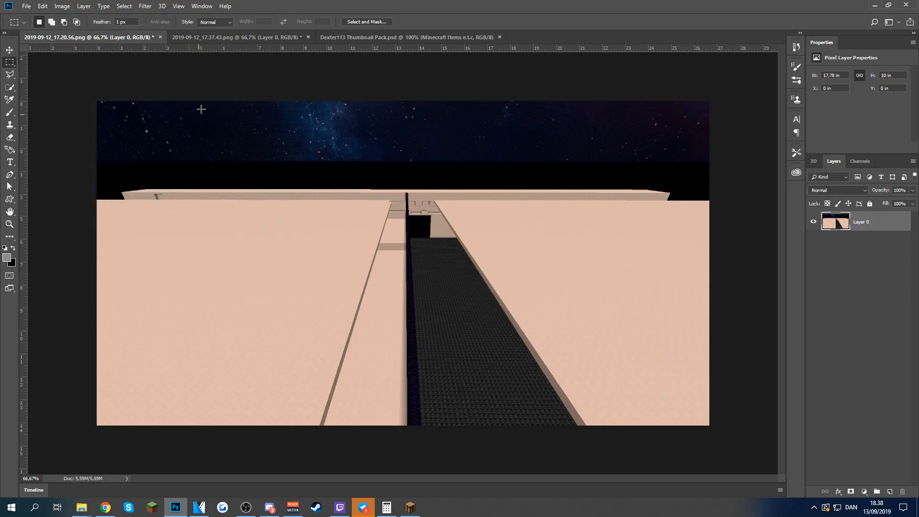
Step: Resize the green-screen character image 2019-09-12_17.37.43.png to 1280 × 720 pixels
{"action": "left_click", "coordinate": [221, 39]}
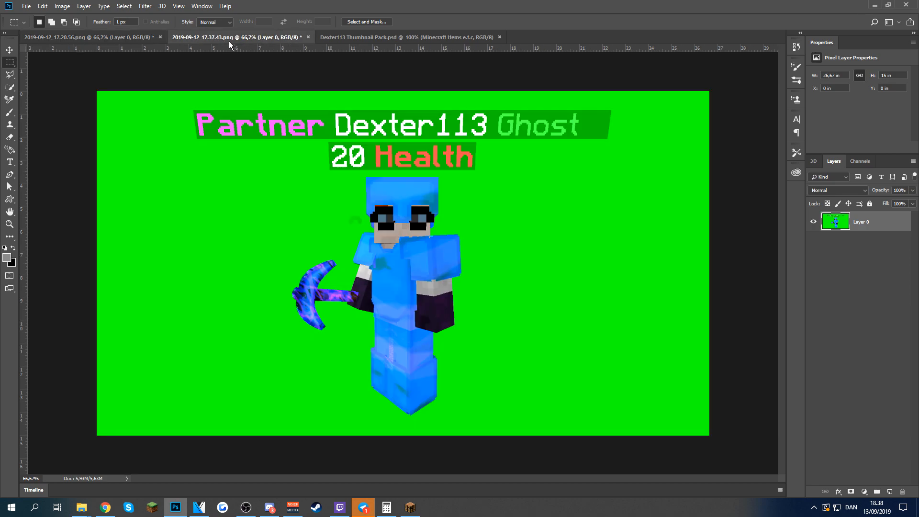
{"action": "left_click", "coordinate": [62, 6]}
{"action": "left_click", "coordinate": [72, 77]}
{"action": "type", "text": "1280"}
{"action": "key", "text": "Tab"}
{"action": "key", "text": "Return"}
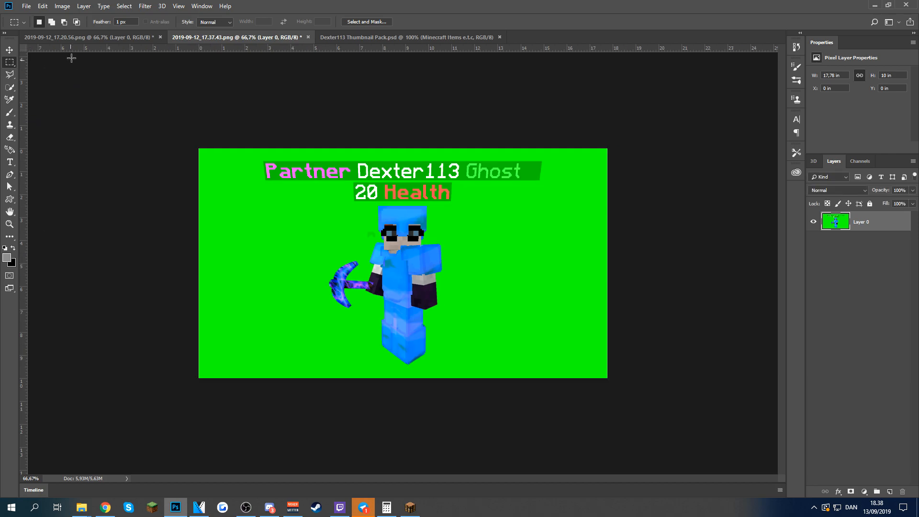
Step: Reorder the open documents so Dexter113 Thumbnail Pack.psd comes before the two screenshots, and bring up 2019-09-12_17.37.43.png
{"action": "left_click_drag", "start_coordinate": [111, 41], "coordinate": [287, 42]}
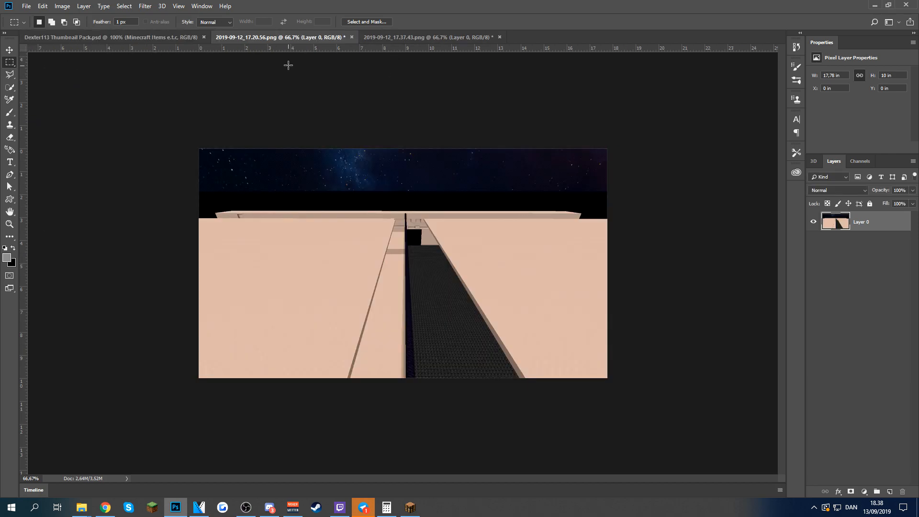
{"action": "left_click", "coordinate": [403, 38]}
{"action": "left_click", "coordinate": [279, 39]}
{"action": "left_click", "coordinate": [402, 37]}
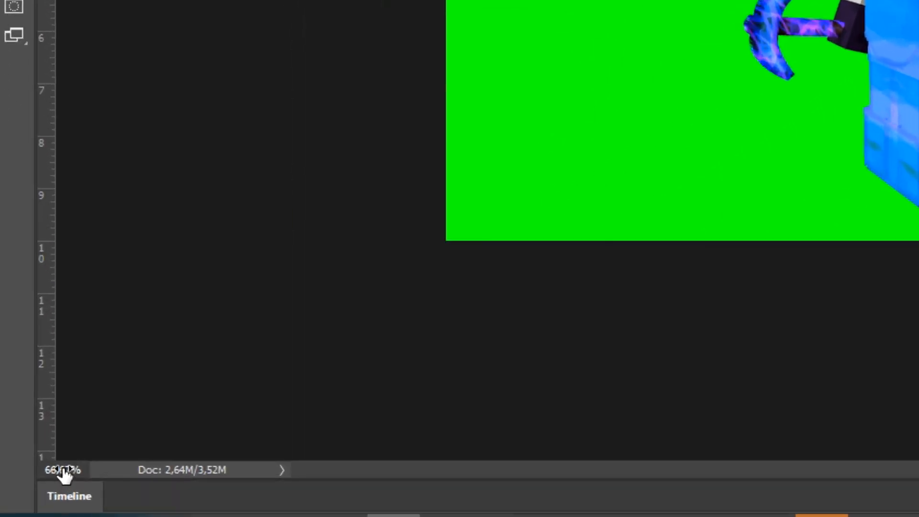
Step: Delete the strip containing the name tag and health text above the character with a rectangular selection
{"action": "left_click_drag", "start_coordinate": [30, 479], "coordinate": [47, 481]}
{"action": "left_click_drag", "start_coordinate": [89, 80], "coordinate": [705, 175]}
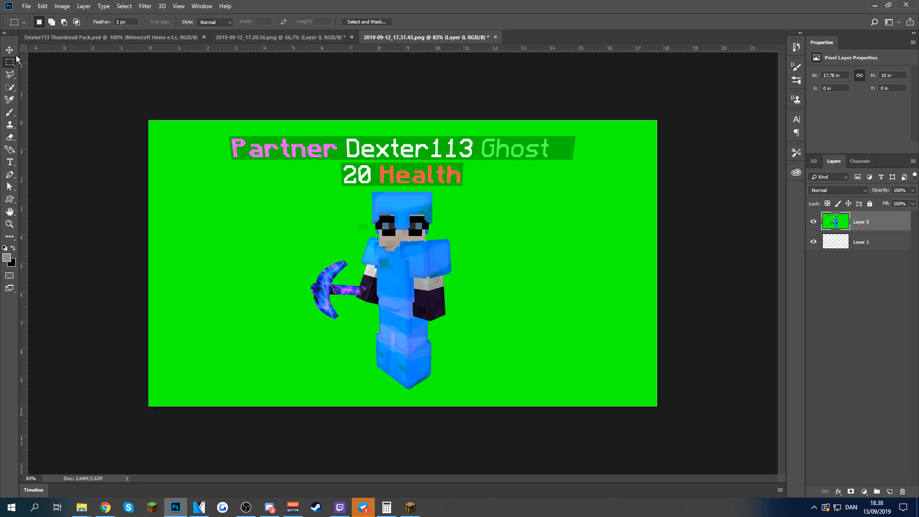
{"action": "left_click_drag", "start_coordinate": [116, 94], "coordinate": [669, 188]}
{"action": "key", "text": "Delete"}
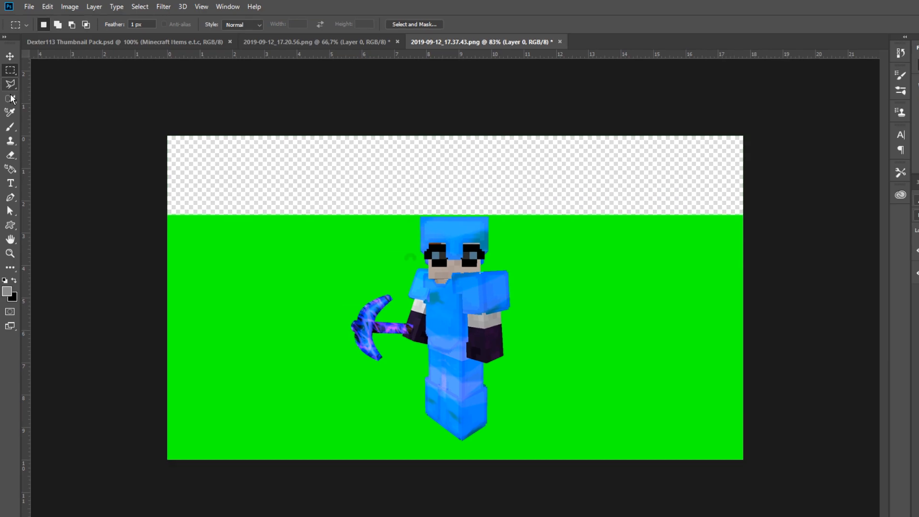
Step: Remove the green background around the character using the Magic Wand at tolerance 90, and delete the empty Layer 1
{"action": "right_click", "coordinate": [10, 98]}
{"action": "left_click", "coordinate": [36, 110]}
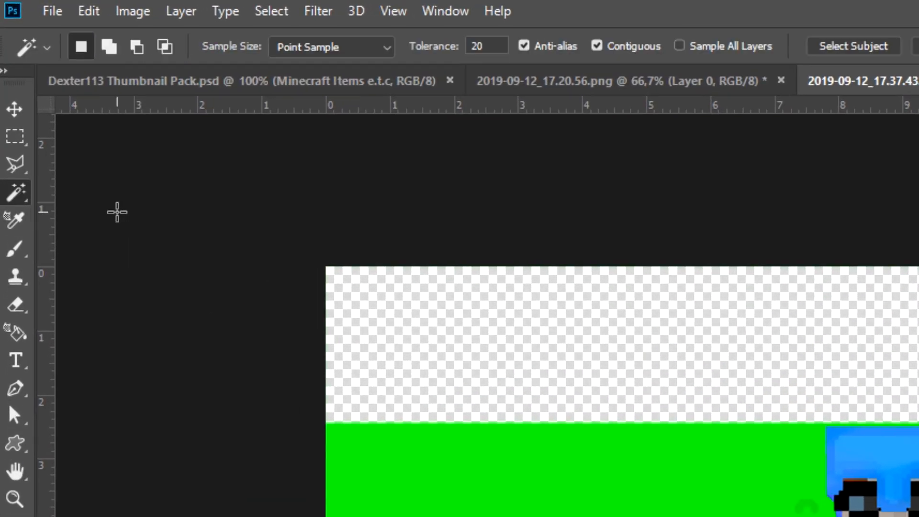
{"action": "left_click", "coordinate": [249, 23]}
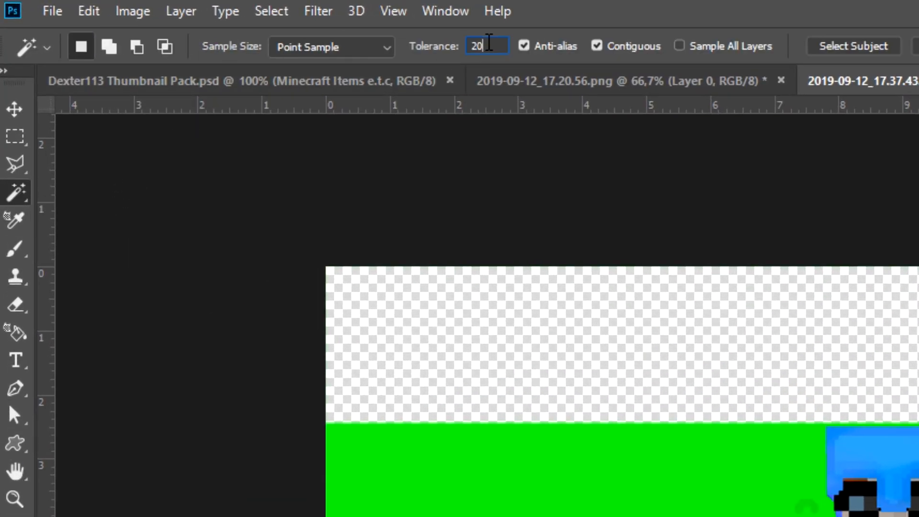
{"action": "double_click", "coordinate": [488, 44]}
{"action": "type", "text": "90"}
{"action": "left_click", "coordinate": [328, 434]}
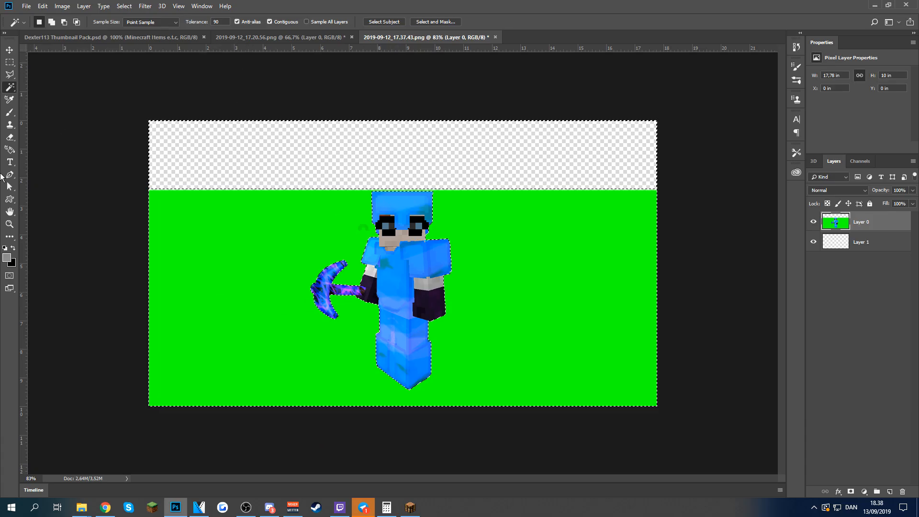
{"action": "right_click", "coordinate": [11, 88]}
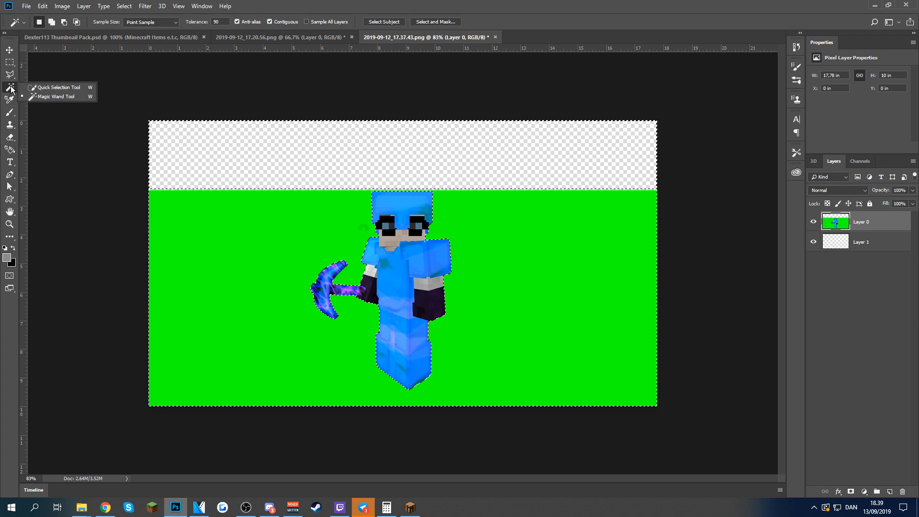
{"action": "left_click", "coordinate": [54, 96]}
{"action": "key", "text": "Delete"}
{"action": "key", "text": "ctrl+d"}
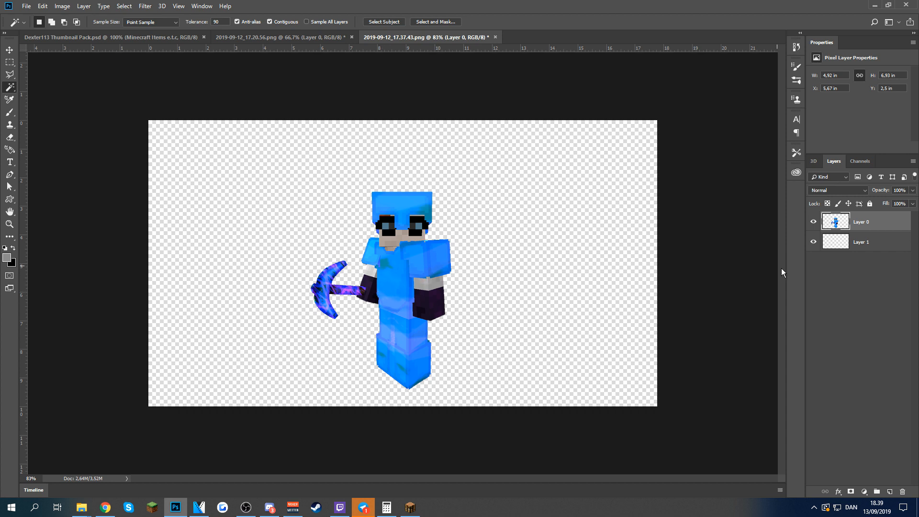
{"action": "left_click", "coordinate": [859, 248]}
{"action": "key", "text": "Delete"}
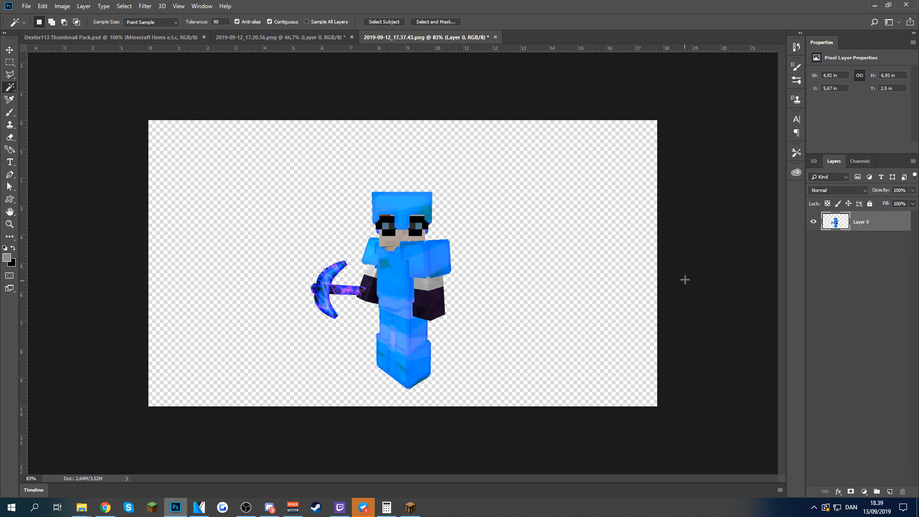
Step: Select the starry sky and black band in 2019-09-12_17.20.56.png with the Quick Selection tool, delete them, and deselect
{"action": "left_click", "coordinate": [280, 37]}
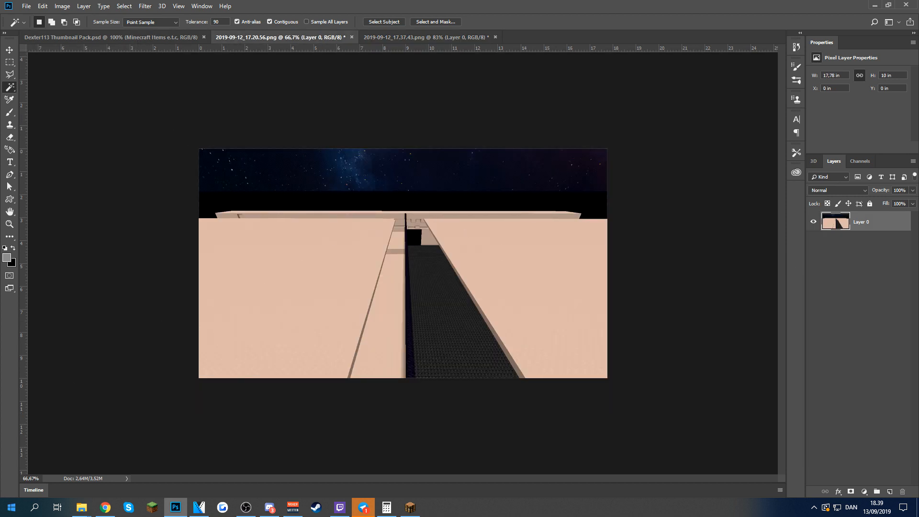
{"action": "left_click_drag", "start_coordinate": [27, 479], "coordinate": [36, 479]}
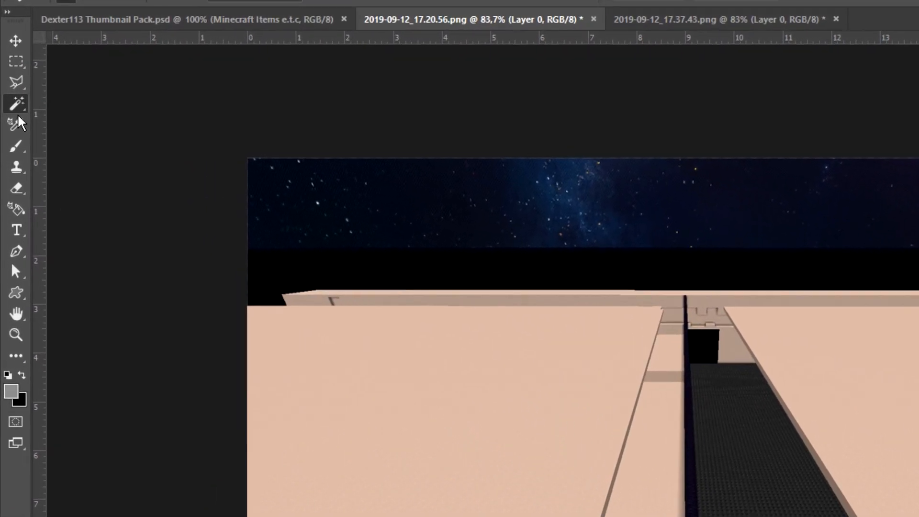
{"action": "right_click", "coordinate": [18, 105]}
{"action": "left_click", "coordinate": [79, 106]}
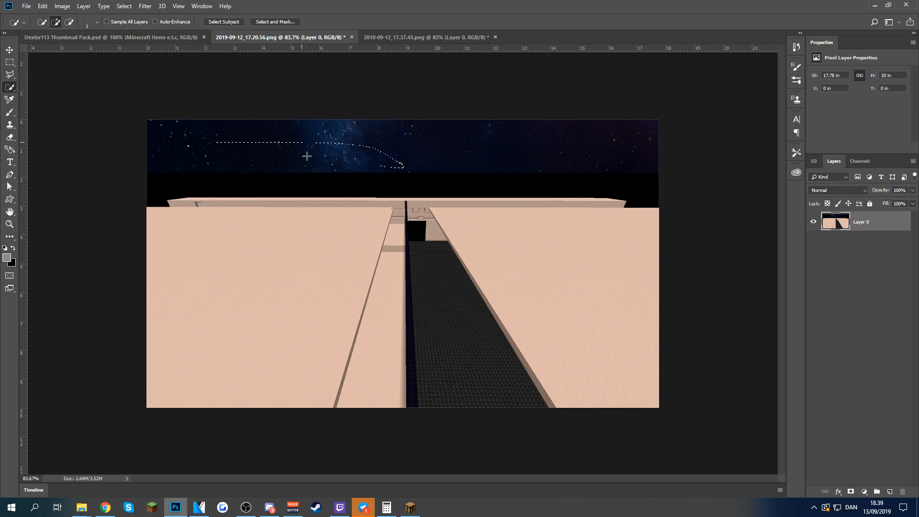
{"action": "left_click_drag", "start_coordinate": [307, 156], "coordinate": [580, 162]}
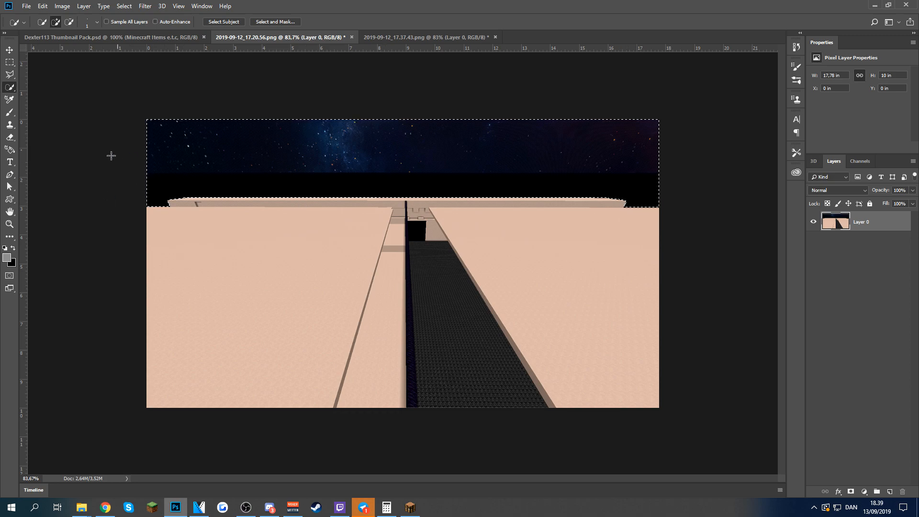
{"action": "key", "text": "Delete"}
{"action": "key", "text": "ctrl+d"}
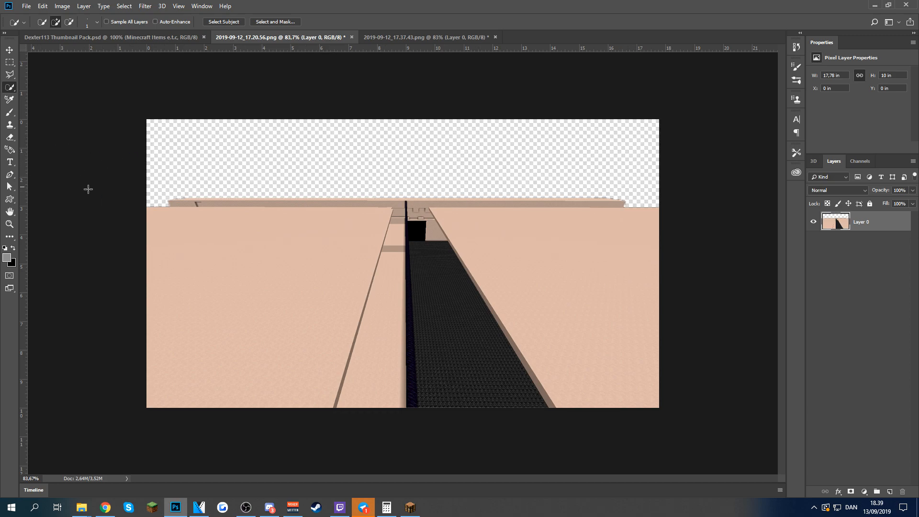
Step: In Dexter113 Thumbnail Pack.psd, show the Background group's blue sky image, Layer 60, and hide the galaxy image, Layer 76
{"action": "left_click", "coordinate": [403, 37]}
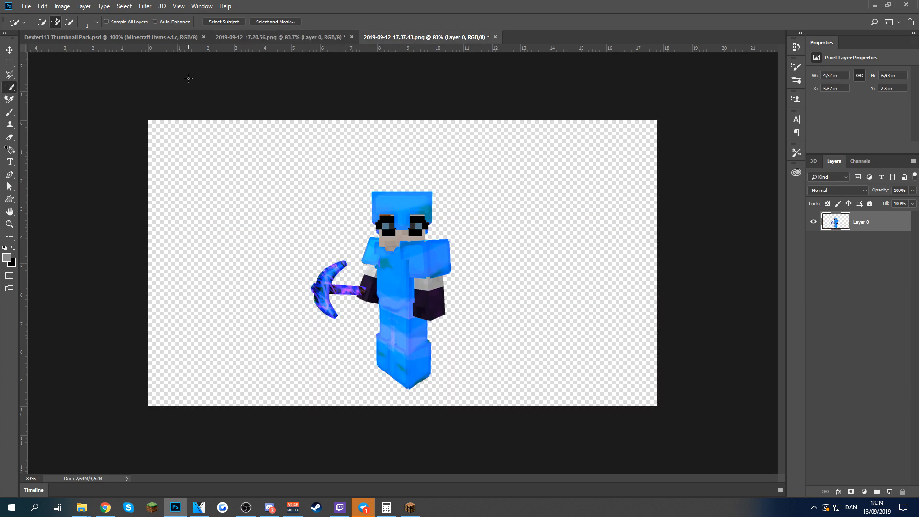
{"action": "left_click", "coordinate": [251, 38]}
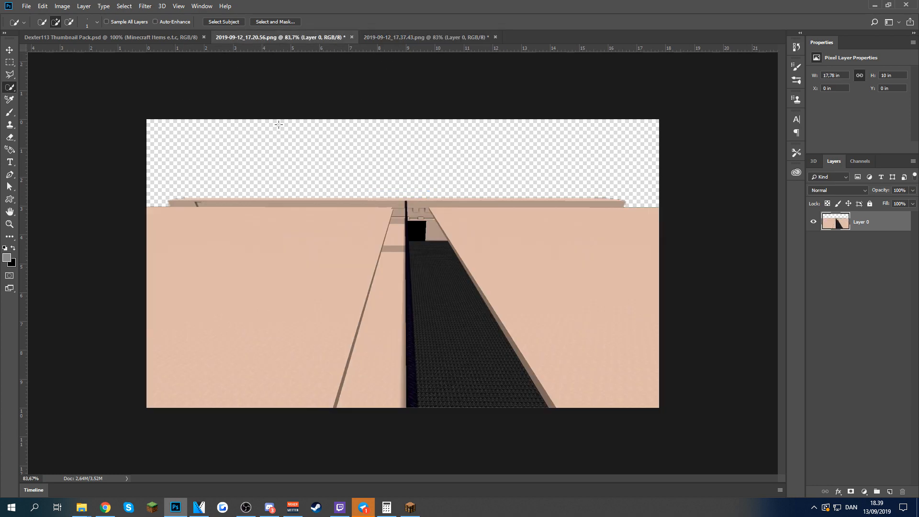
{"action": "left_click", "coordinate": [101, 36]}
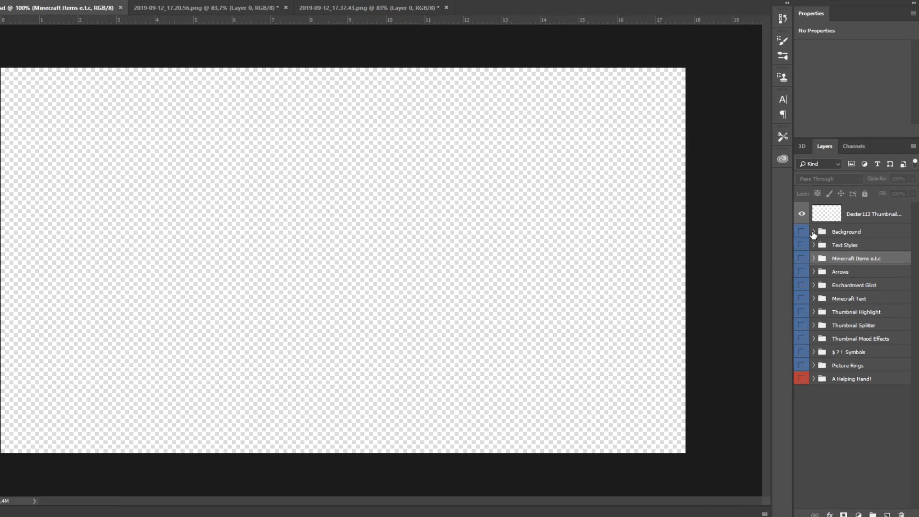
{"action": "left_click", "coordinate": [824, 237]}
{"action": "left_click", "coordinate": [840, 275]}
{"action": "left_click", "coordinate": [812, 269]}
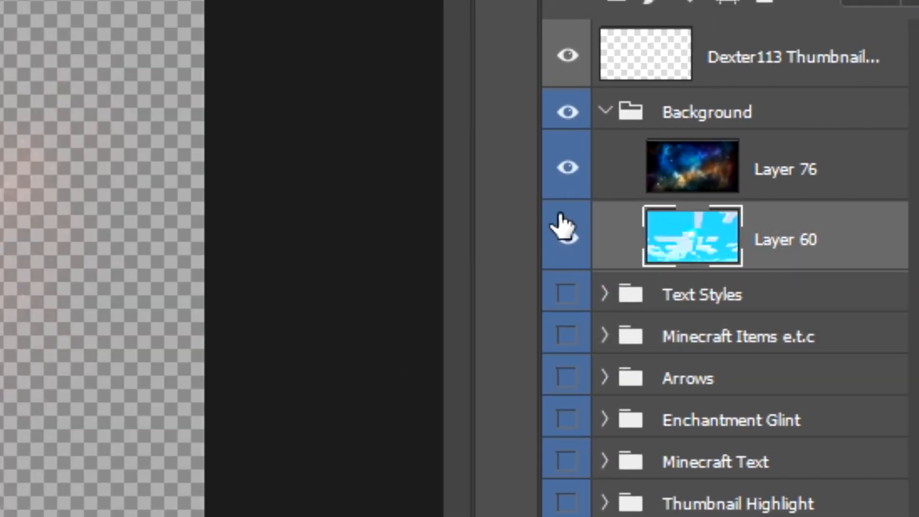
{"action": "left_click", "coordinate": [567, 167]}
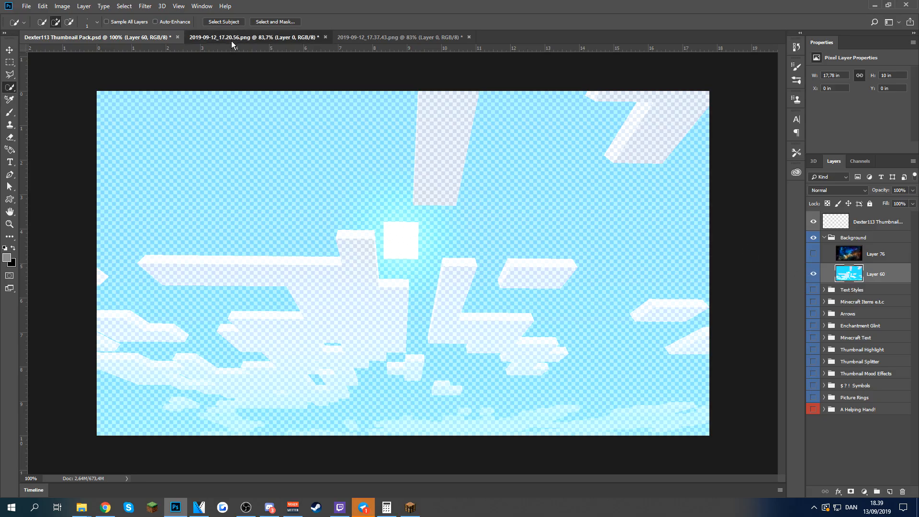
Step: Paste the blue sky into 2019-09-12_17.20.56.png and place its layer below Layer 0
{"action": "left_click", "coordinate": [229, 37]}
{"action": "key", "text": "ctrl+v"}
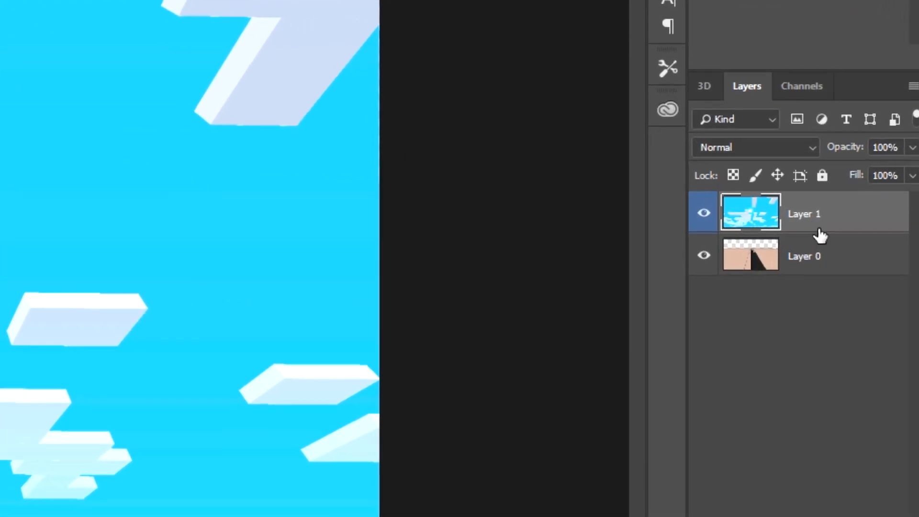
{"action": "left_click_drag", "start_coordinate": [867, 232], "coordinate": [869, 253]}
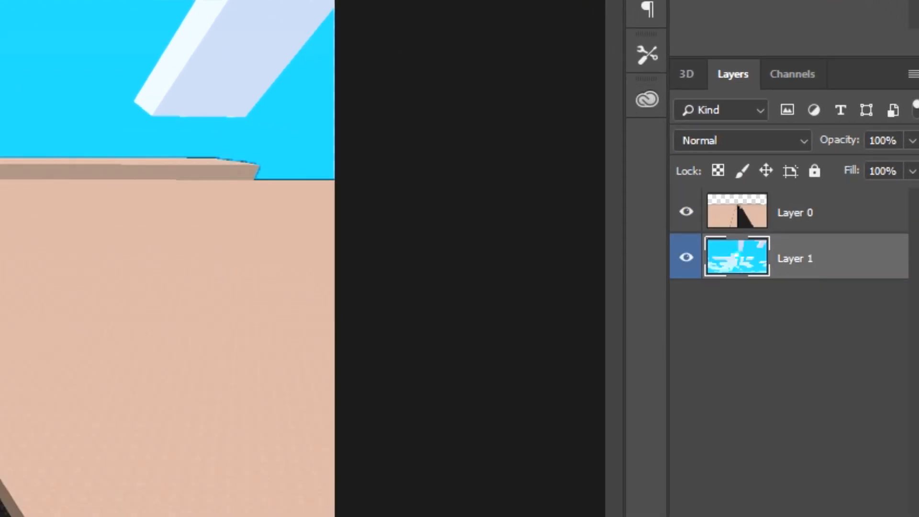
{"action": "key", "text": "ctrl+t"}
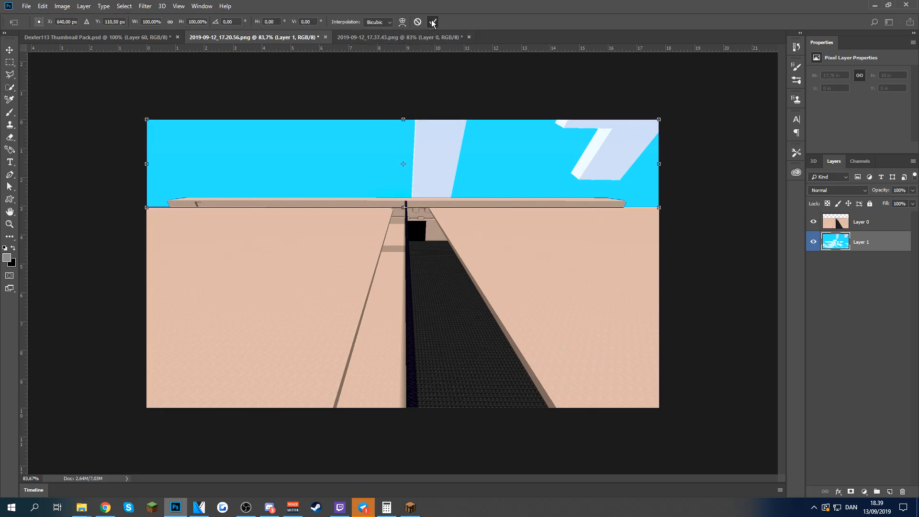
{"action": "left_click", "coordinate": [433, 22]}
{"action": "key", "text": "ctrl+t"}
{"action": "left_click", "coordinate": [433, 22]}
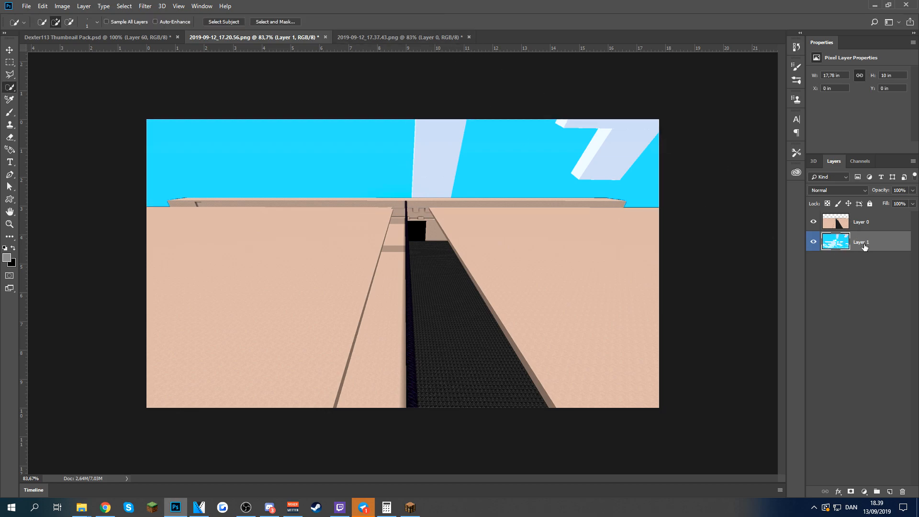
{"action": "left_click_drag", "start_coordinate": [864, 246], "coordinate": [861, 221]}
{"action": "key", "text": "ctrl+t"}
{"action": "left_click", "coordinate": [434, 23]}
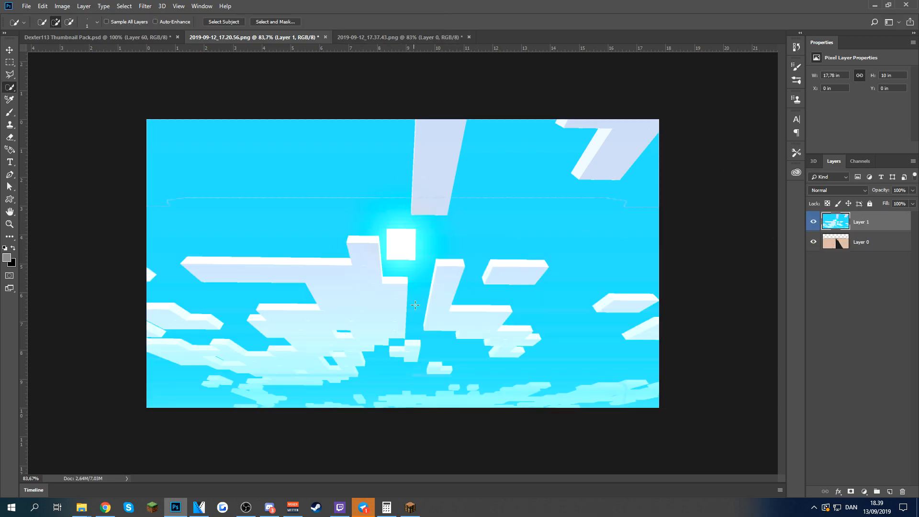
{"action": "key", "text": "ctrl+t"}
{"action": "left_click_drag", "start_coordinate": [412, 408], "coordinate": [386, 282]}
{"action": "left_click", "coordinate": [417, 22]}
{"action": "key", "text": "Delete"}
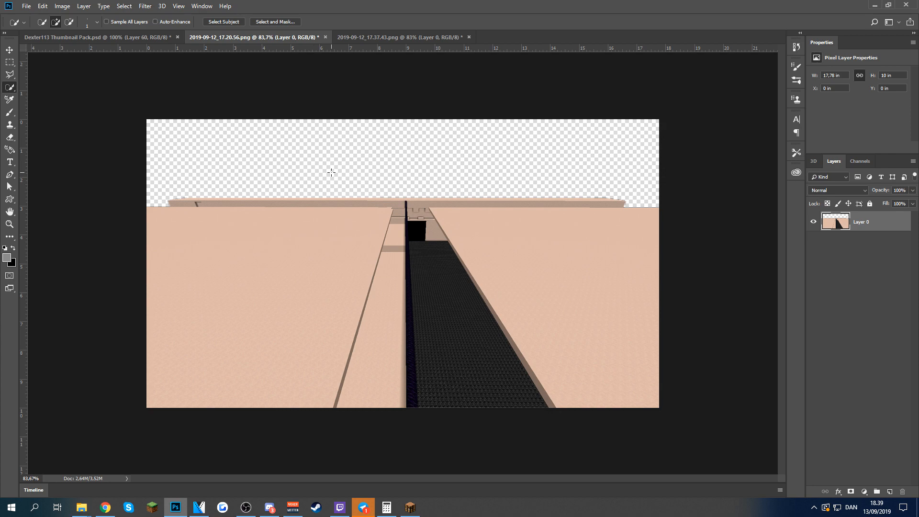
{"action": "key", "text": "ctrl+z"}
Step: Put the sky layer beneath Layer 0, squash it to about 58% height, and move it up so the clouds fill the area above the horizon
{"action": "left_click_drag", "start_coordinate": [857, 222], "coordinate": [857, 258]}
{"action": "key", "text": "ctrl+t"}
{"action": "left_click_drag", "start_coordinate": [398, 414], "coordinate": [403, 253]}
{"action": "left_click_drag", "start_coordinate": [395, 122], "coordinate": [401, 72]}
{"action": "left_click_drag", "start_coordinate": [393, 220], "coordinate": [393, 164]}
{"action": "left_click_drag", "start_coordinate": [285, 172], "coordinate": [287, 179]}
{"action": "left_click_drag", "start_coordinate": [350, 162], "coordinate": [353, 254]}
{"action": "left_click_drag", "start_coordinate": [403, 301], "coordinate": [390, 286]}
{"action": "left_click_drag", "start_coordinate": [373, 255], "coordinate": [371, 194]}
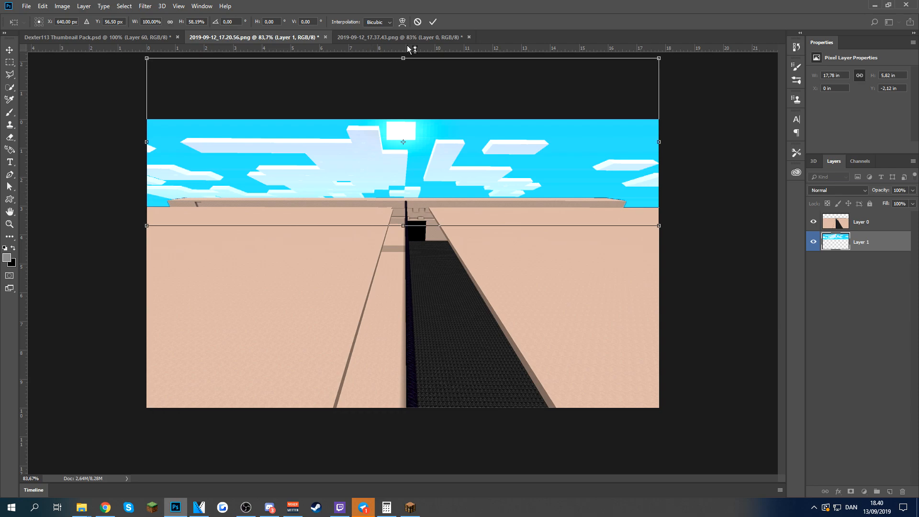
{"action": "left_click", "coordinate": [433, 22]}
Step: In Dexter113 Thumbnail Pack.psd, hide the Background group and pick the Sun layer from the Thumbnail Mood Effects group
{"action": "left_click", "coordinate": [376, 38]}
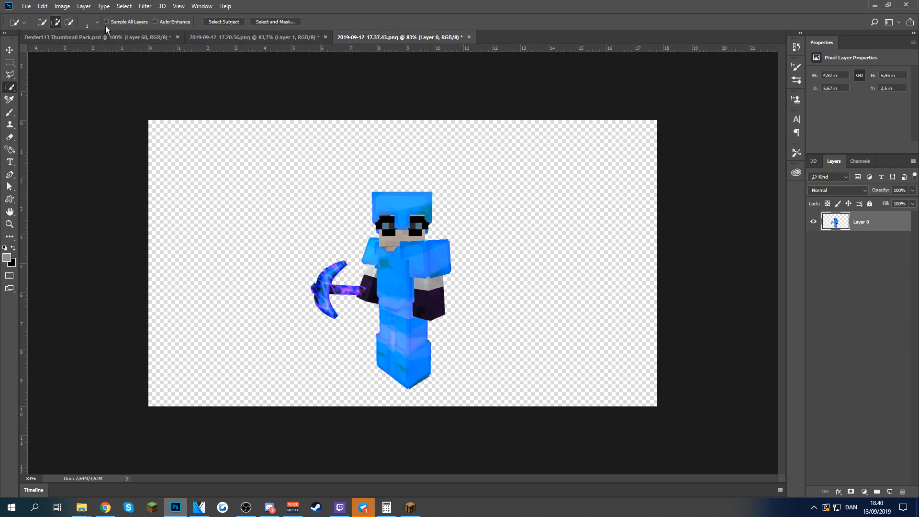
{"action": "left_click", "coordinate": [96, 37]}
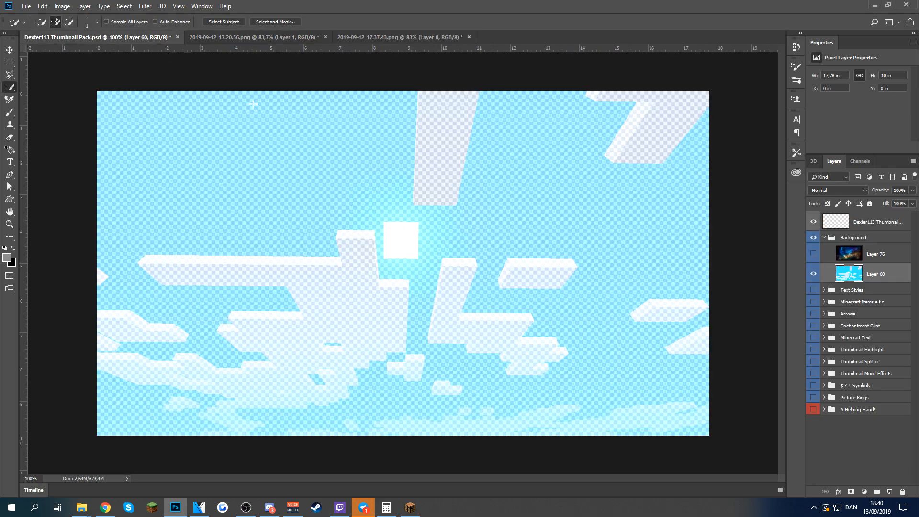
{"action": "left_click", "coordinate": [813, 238]}
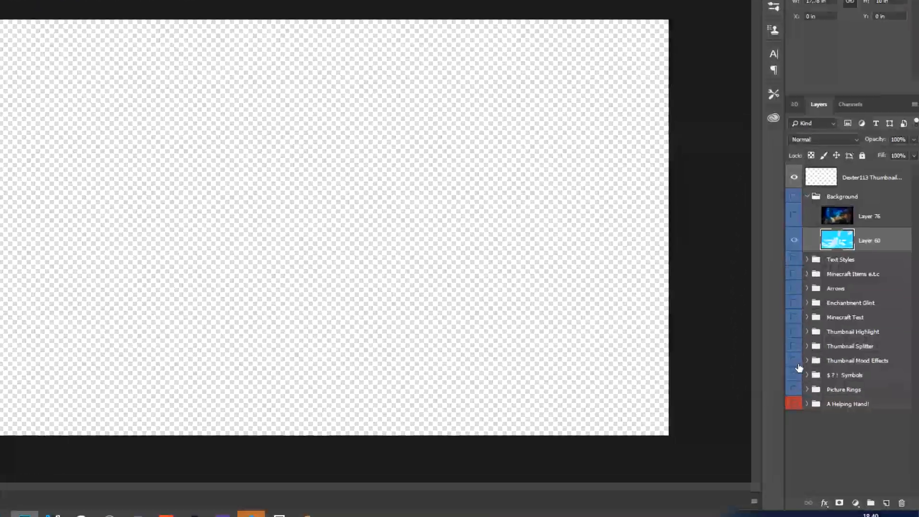
{"action": "left_click", "coordinate": [823, 373]}
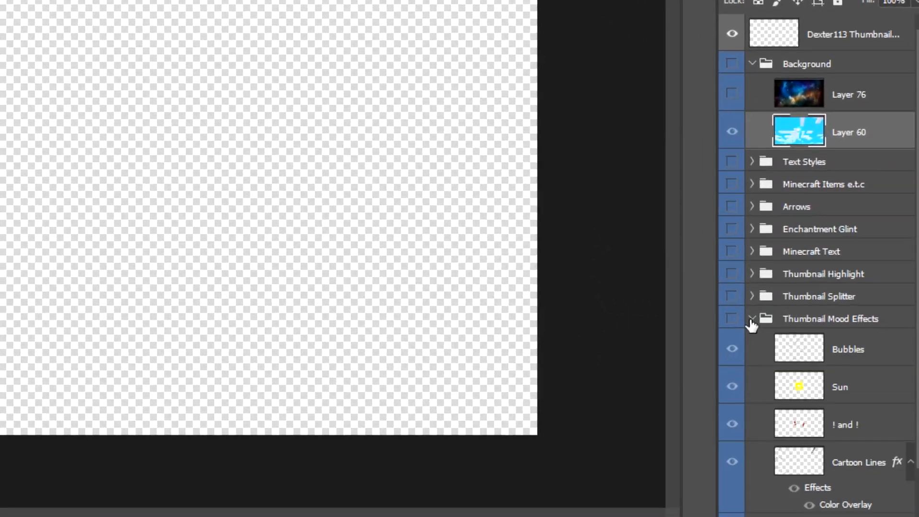
{"action": "left_click", "coordinate": [838, 415]}
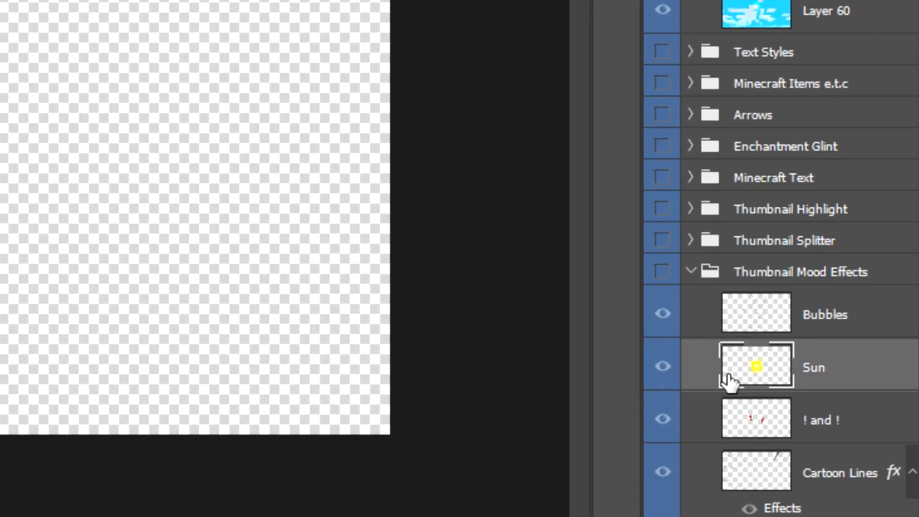
{"action": "left_click", "coordinate": [662, 368]}
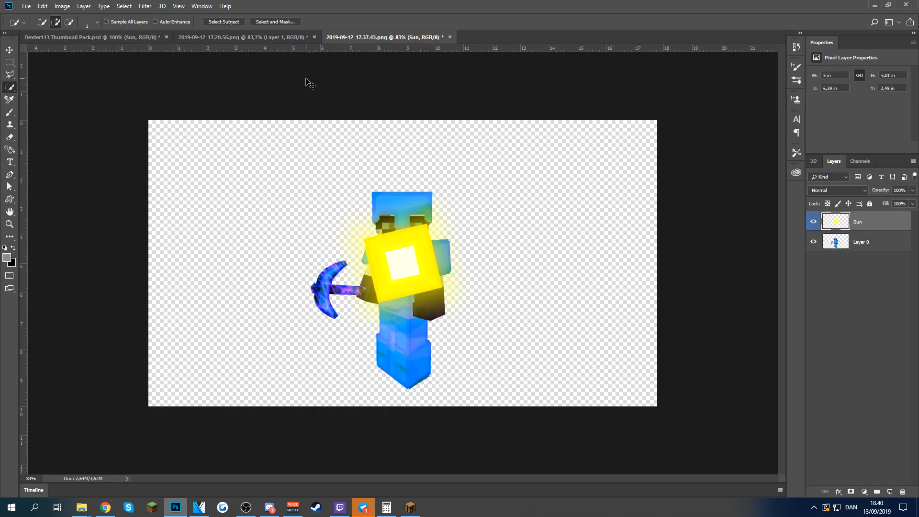
Step: Place the Sun layer above Layer 0 in 2019-09-12_17.20.56.png and shrink it to about 2.61 × 2.07 in over the sky's white square sun
{"action": "left_click", "coordinate": [245, 38]}
{"action": "left_click_drag", "start_coordinate": [822, 247], "coordinate": [818, 219]}
{"action": "key", "text": "ctrl+t"}
{"action": "left_click_drag", "start_coordinate": [385, 257], "coordinate": [378, 165]}
{"action": "left_click_drag", "start_coordinate": [324, 99], "coordinate": [367, 102]}
{"action": "left_click_drag", "start_coordinate": [362, 103], "coordinate": [376, 119]}
{"action": "left_click", "coordinate": [432, 21]}
{"action": "key", "text": "ctrl+t"}
{"action": "left_click_drag", "start_coordinate": [438, 98], "coordinate": [449, 84]}
{"action": "left_click", "coordinate": [432, 21]}
{"action": "key", "text": "w"}
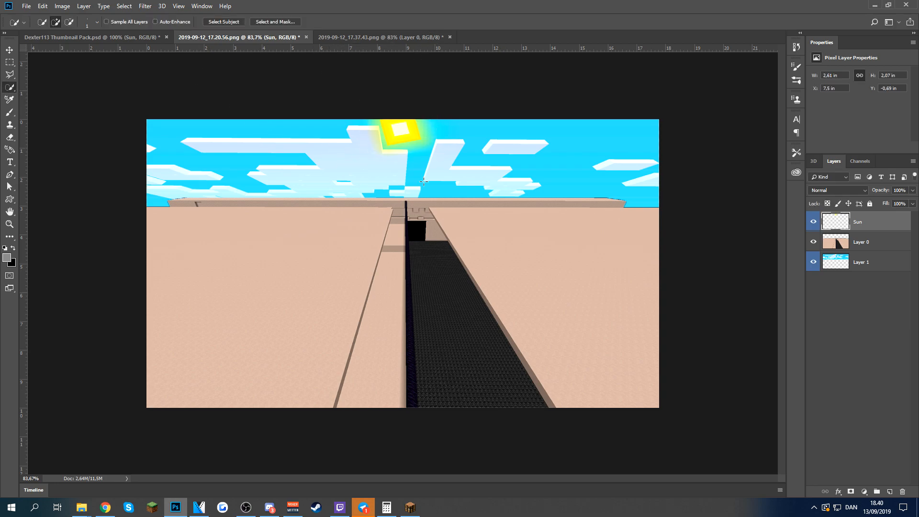
Step: Refine the sun's size and rotation so it sits straight over the white square, about 2.46 × 1.9 in
{"action": "key", "text": "ctrl+t"}
{"action": "left_click_drag", "start_coordinate": [356, 93], "coordinate": [326, 74]}
{"action": "left_click_drag", "start_coordinate": [385, 131], "coordinate": [385, 132]}
{"action": "key", "text": "Return"}
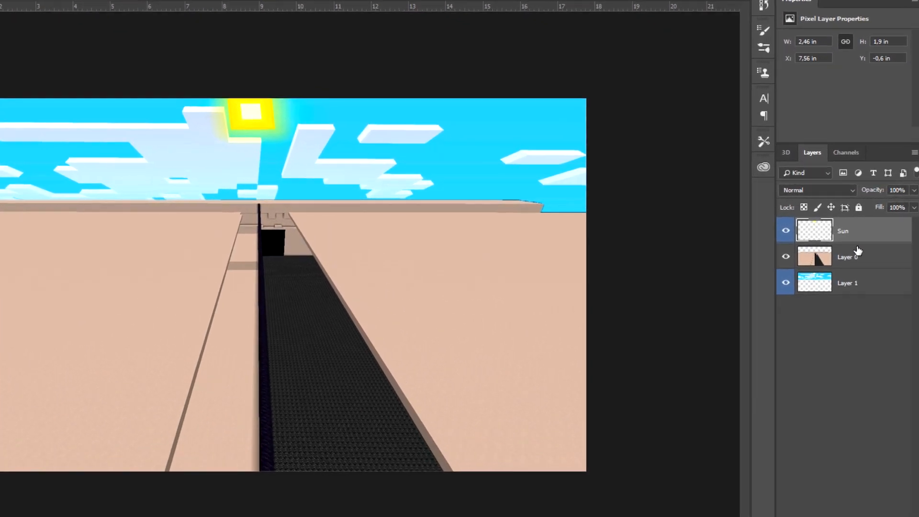
Step: Add a Vibrance adjustment layer above Layer 0 and clip it to that layer
{"action": "left_click", "coordinate": [831, 243]}
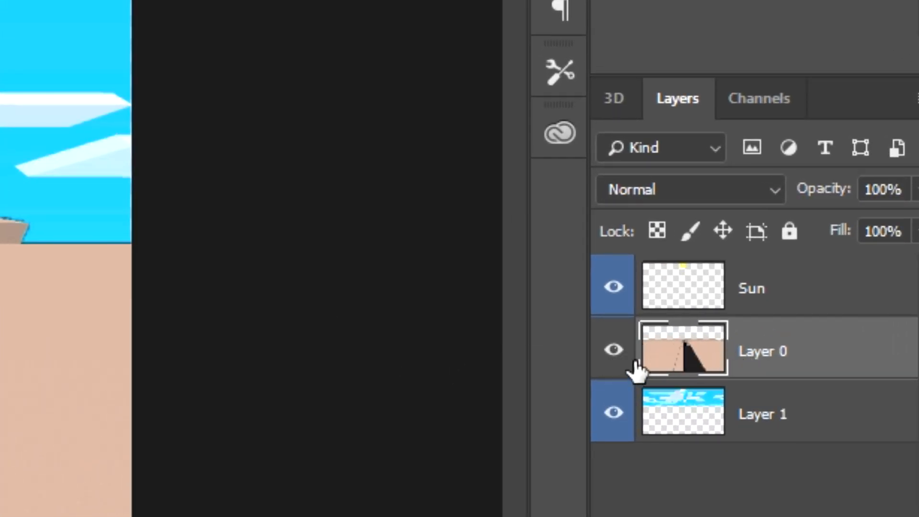
{"action": "left_click", "coordinate": [613, 351]}
{"action": "left_click", "coordinate": [613, 353]}
{"action": "left_click", "coordinate": [612, 354]}
{"action": "left_click", "coordinate": [612, 354]}
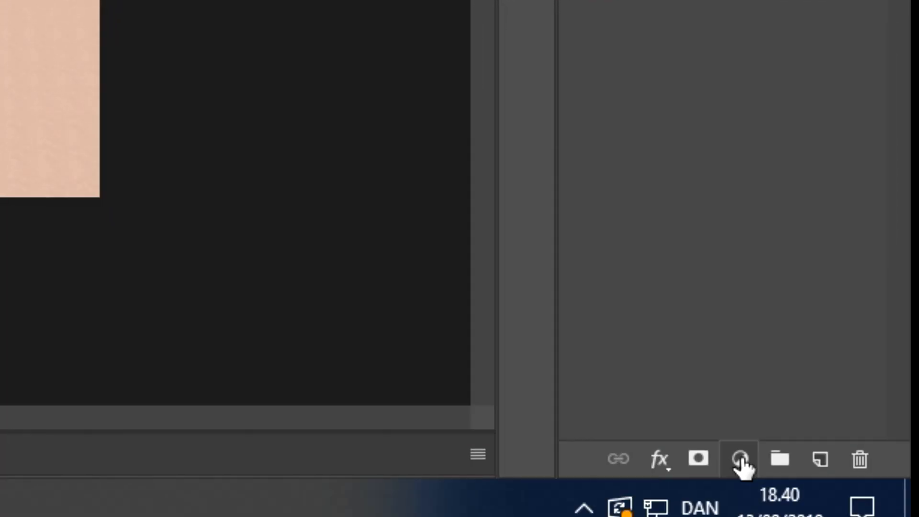
{"action": "left_click", "coordinate": [740, 460]}
{"action": "left_click", "coordinate": [723, 153]}
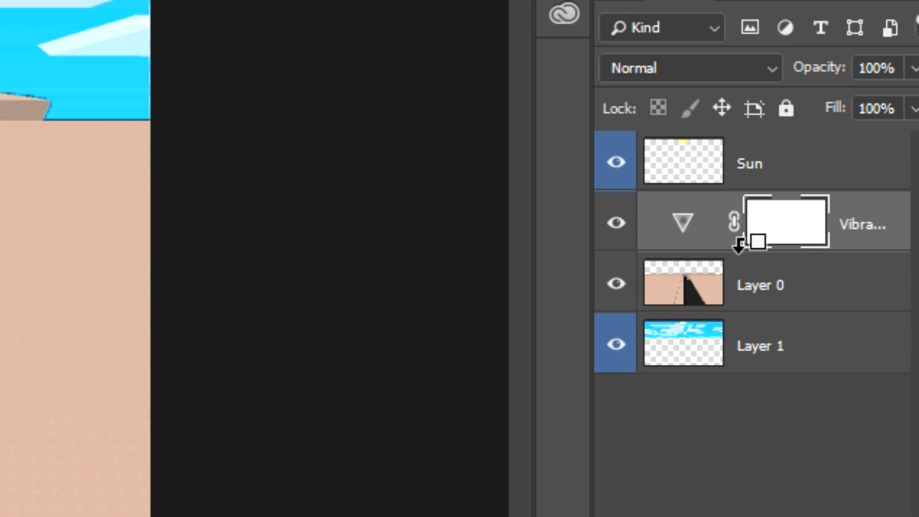
{"action": "left_click", "coordinate": [738, 244], "text": "alt"}
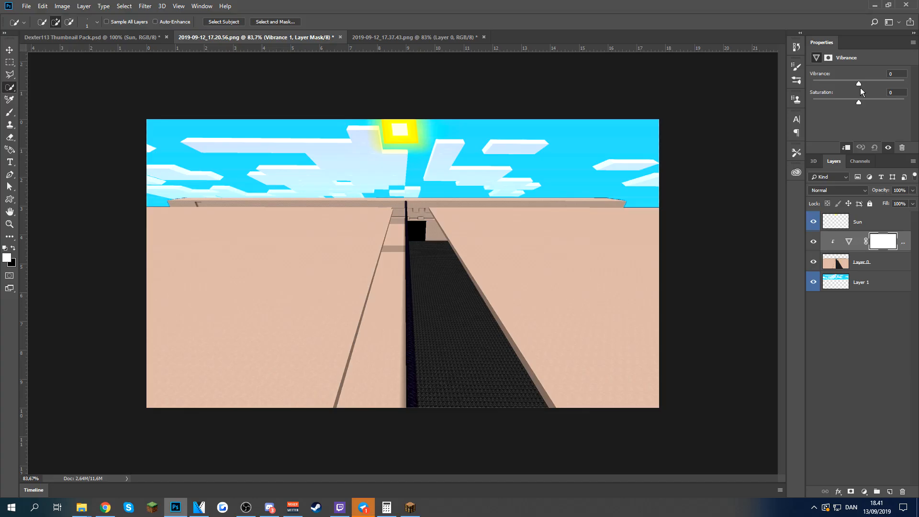
Step: Set both the Vibrance and Saturation of the sand's adjustment layer to +100
{"action": "left_click_drag", "start_coordinate": [859, 87], "coordinate": [904, 83]}
{"action": "left_click_drag", "start_coordinate": [903, 124], "coordinate": [904, 83]}
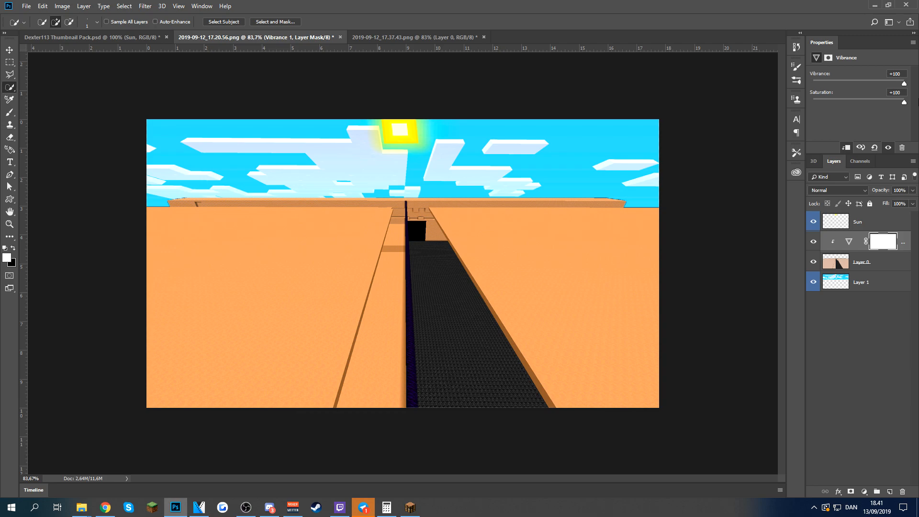
{"action": "left_click_drag", "start_coordinate": [894, 106], "coordinate": [909, 114]}
Step: Select the sand area right of the dark trench on Layer 0 with the Quick Selection tool, subtracting the excess near the horizon
{"action": "left_click", "coordinate": [860, 225]}
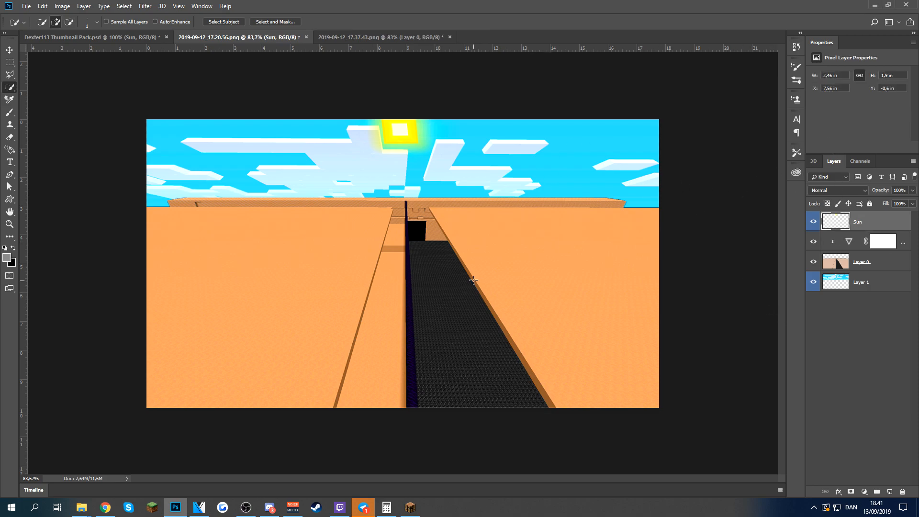
{"action": "left_click", "coordinate": [866, 284], "text": "shift"}
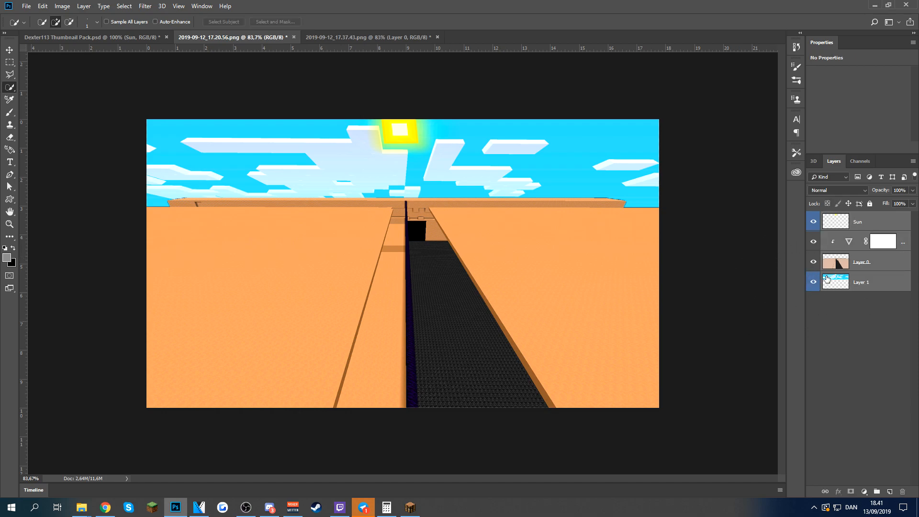
{"action": "left_click", "coordinate": [870, 270]}
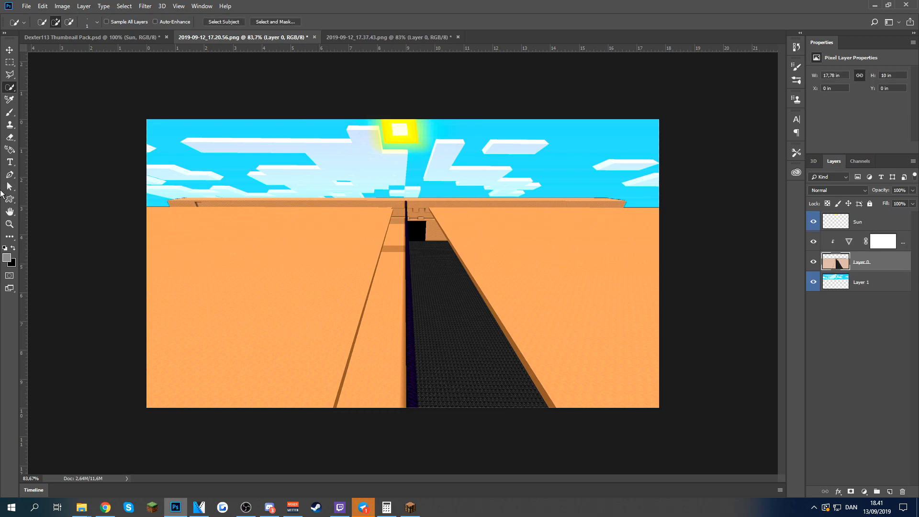
{"action": "right_click", "coordinate": [10, 91]}
{"action": "left_click", "coordinate": [50, 86]}
{"action": "left_click", "coordinate": [525, 307]}
{"action": "left_click_drag", "start_coordinate": [547, 398], "coordinate": [533, 372]}
{"action": "left_click", "coordinate": [69, 21]}
{"action": "mouse_move", "coordinate": [445, 190]}
{"action": "left_mouse_down"}
{"action": "mouse_move", "coordinate": [436, 199]}
{"action": "mouse_move", "coordinate": [628, 198]}
{"action": "mouse_move", "coordinate": [450, 201]}
{"action": "mouse_move", "coordinate": [420, 215]}
{"action": "left_mouse_up"}
{"action": "left_click", "coordinate": [56, 22]}
Step: Smooth the selection of the right sand area and expand it by 15 pixels
{"action": "left_click", "coordinate": [121, 7]}
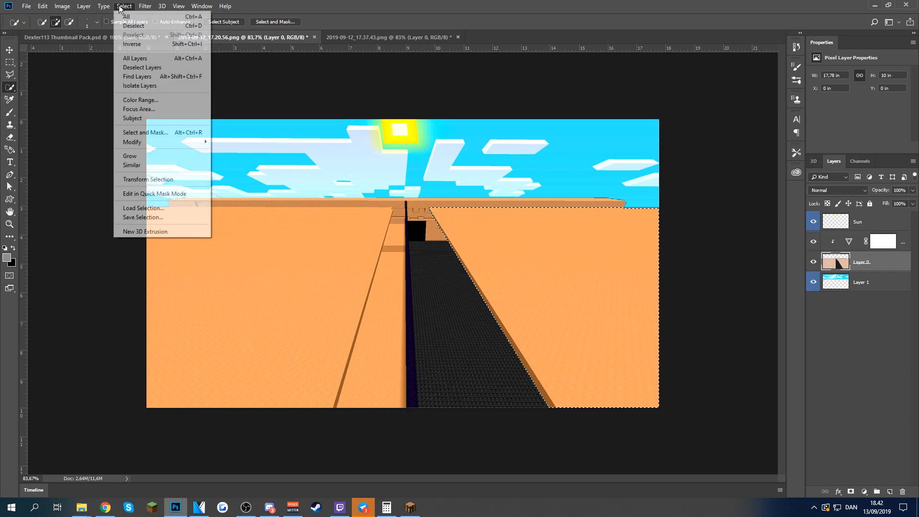
{"action": "mouse_move", "coordinate": [149, 142]}
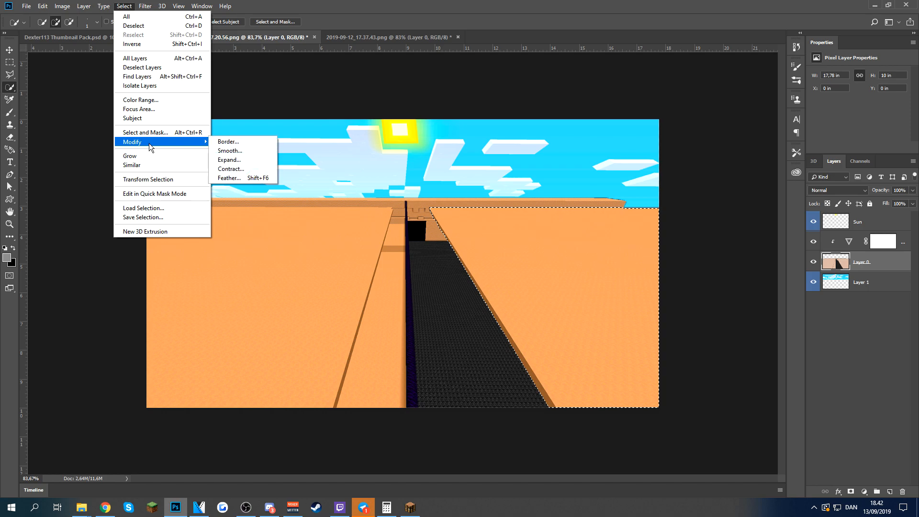
{"action": "left_click", "coordinate": [229, 151]}
{"action": "left_click", "coordinate": [503, 152]}
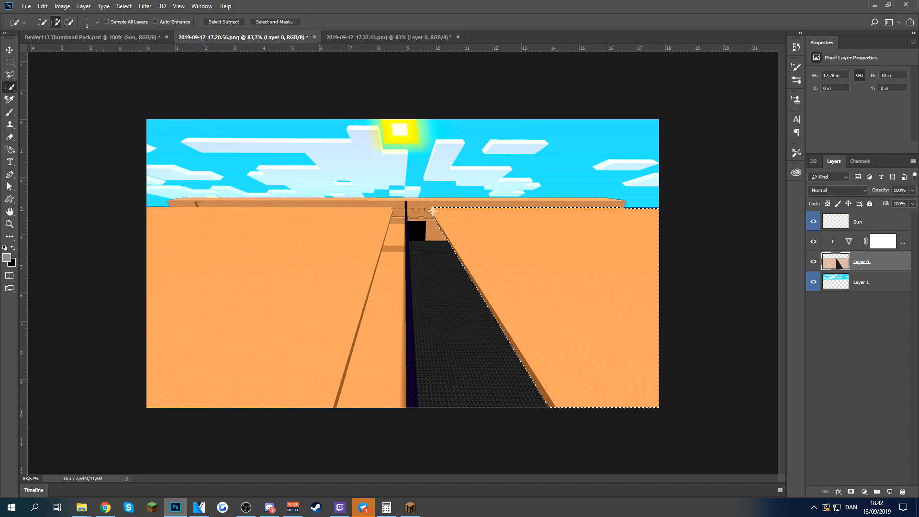
{"action": "left_click", "coordinate": [141, 6]}
{"action": "mouse_move", "coordinate": [124, 6]}
{"action": "mouse_move", "coordinate": [144, 141]}
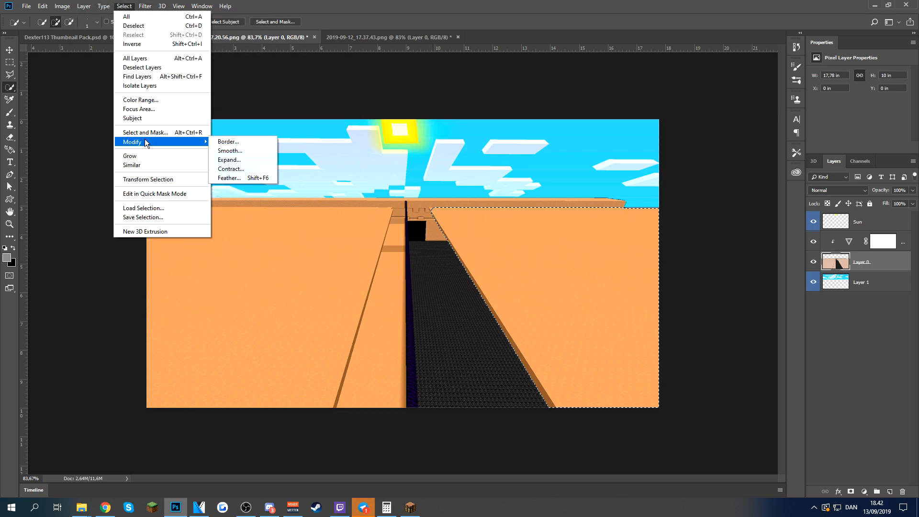
{"action": "left_click", "coordinate": [235, 163]}
{"action": "left_click_drag", "start_coordinate": [427, 137], "coordinate": [403, 144]}
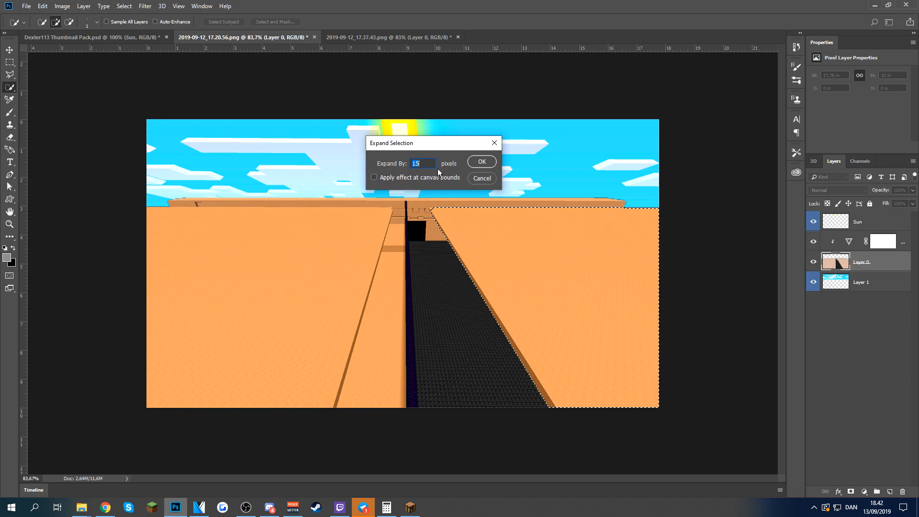
{"action": "left_click", "coordinate": [481, 163]}
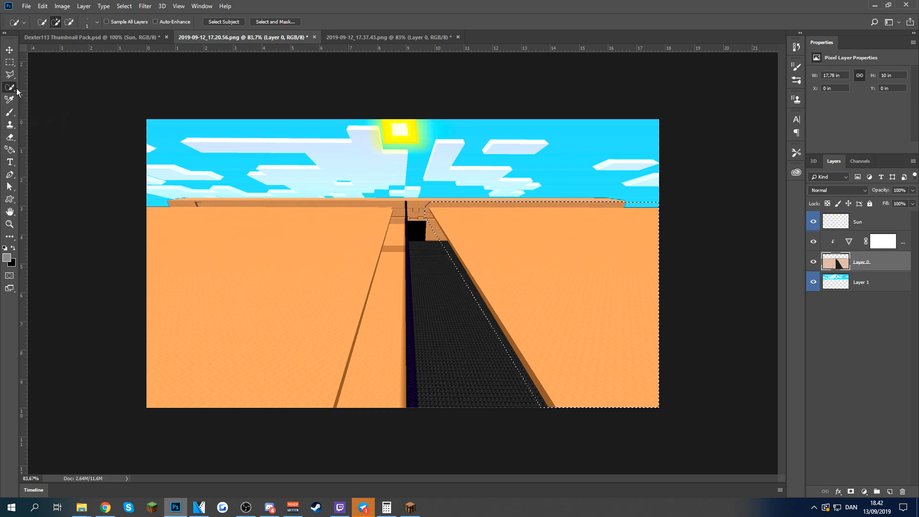
Step: Convert the selection of the right sand area into a work path with 5.0 pixels tolerance and make a shape from it
{"action": "right_click", "coordinate": [524, 245]}
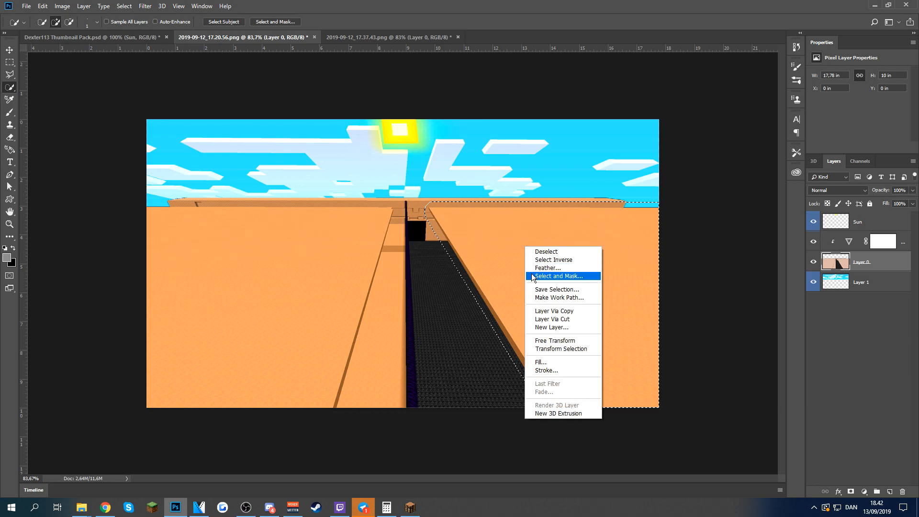
{"action": "left_click", "coordinate": [542, 297]}
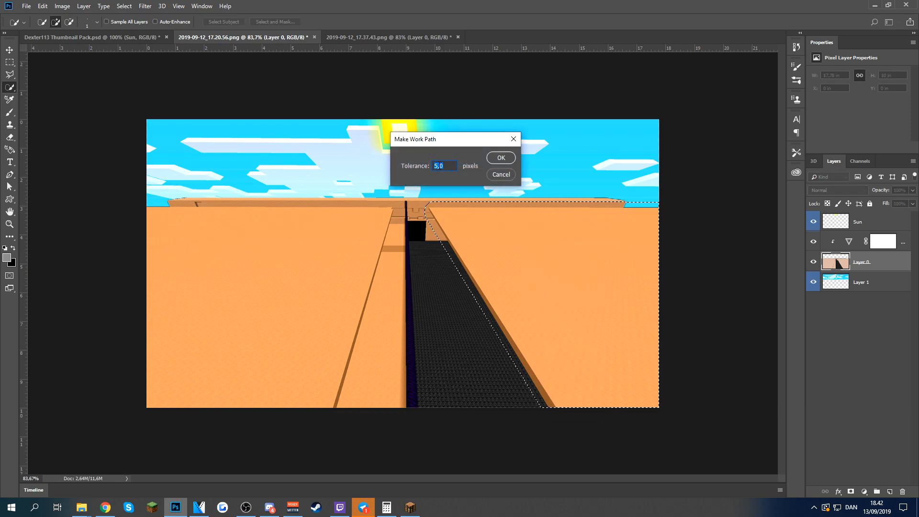
{"action": "left_click", "coordinate": [500, 158]}
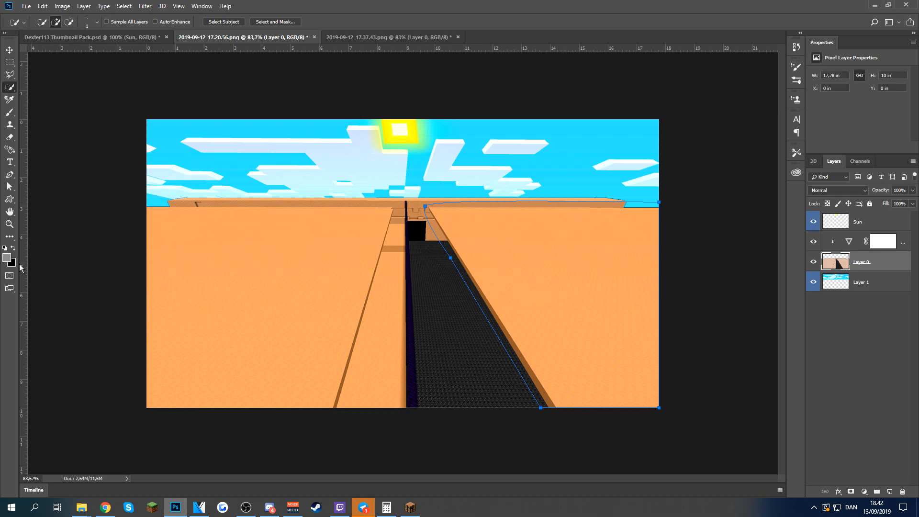
{"action": "left_click", "coordinate": [9, 175]}
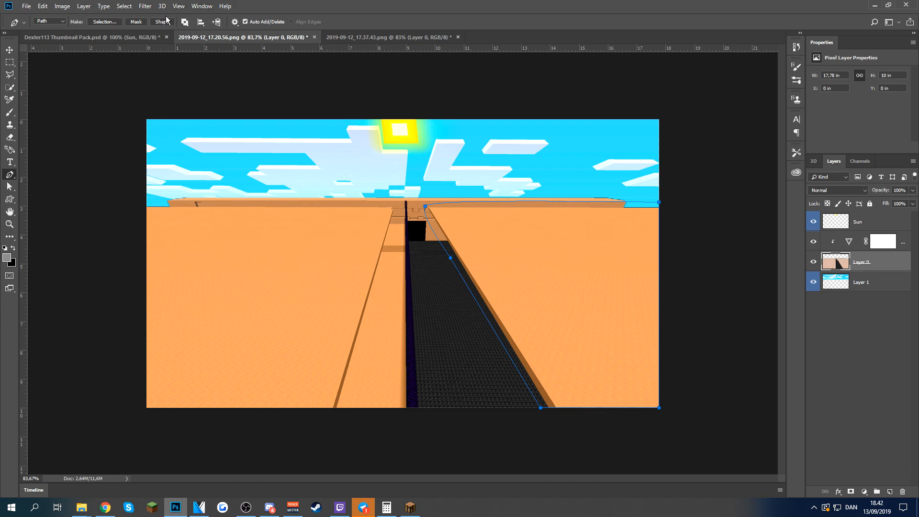
{"action": "left_click", "coordinate": [9, 175]}
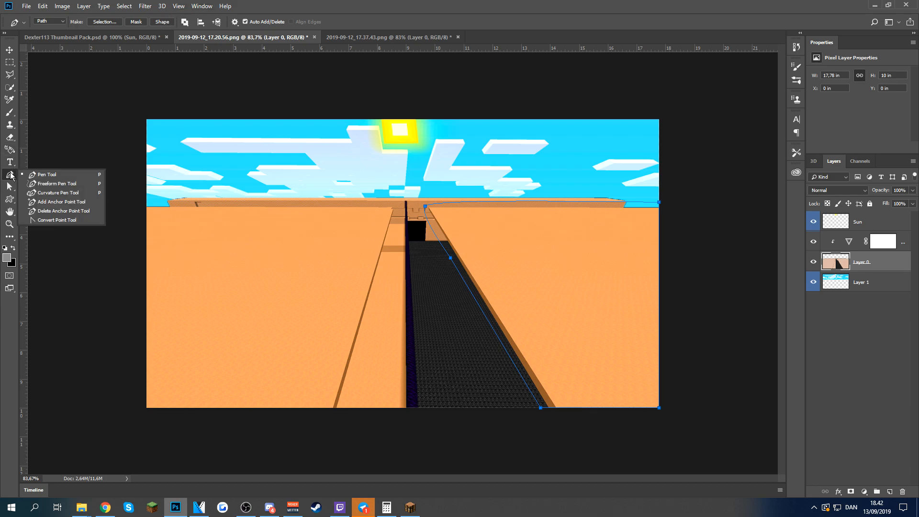
{"action": "left_click", "coordinate": [162, 22]}
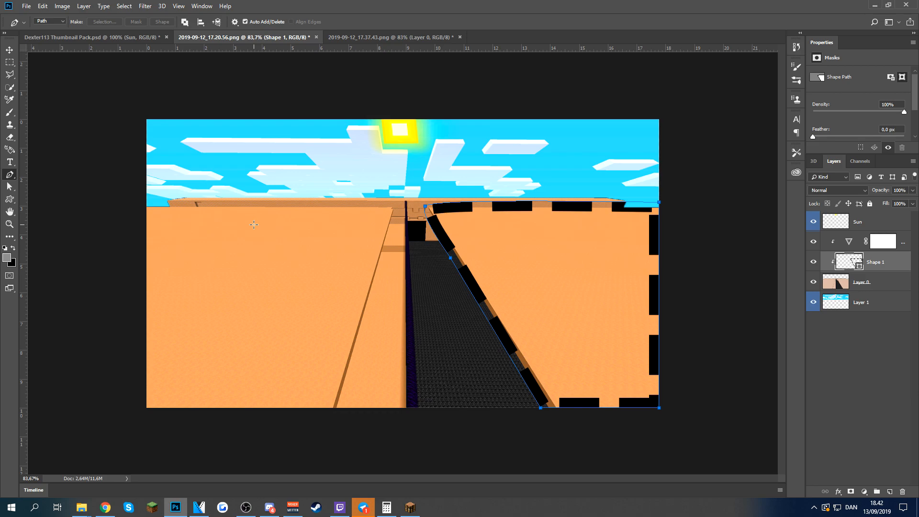
Step: Give the new shape's dashed outline a bright green stroke colour and a width of about 13.4 px
{"action": "left_click", "coordinate": [10, 199]}
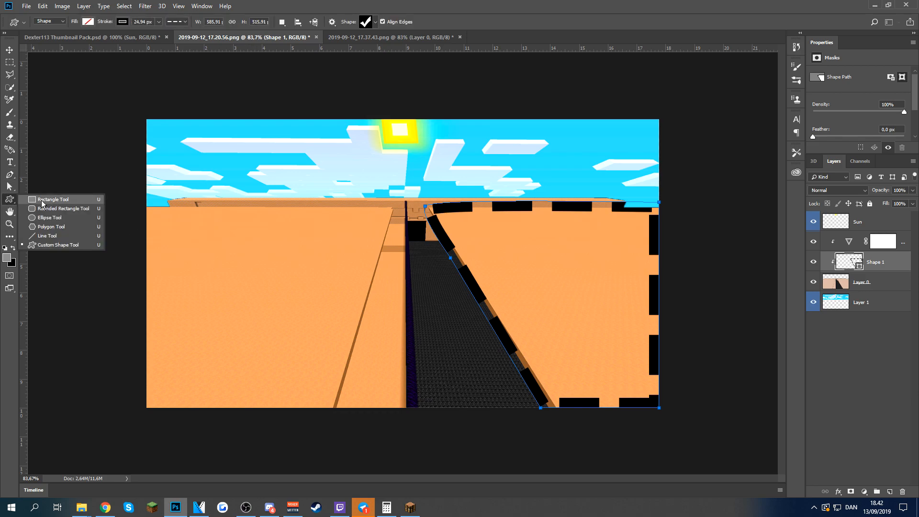
{"action": "left_click", "coordinate": [9, 202]}
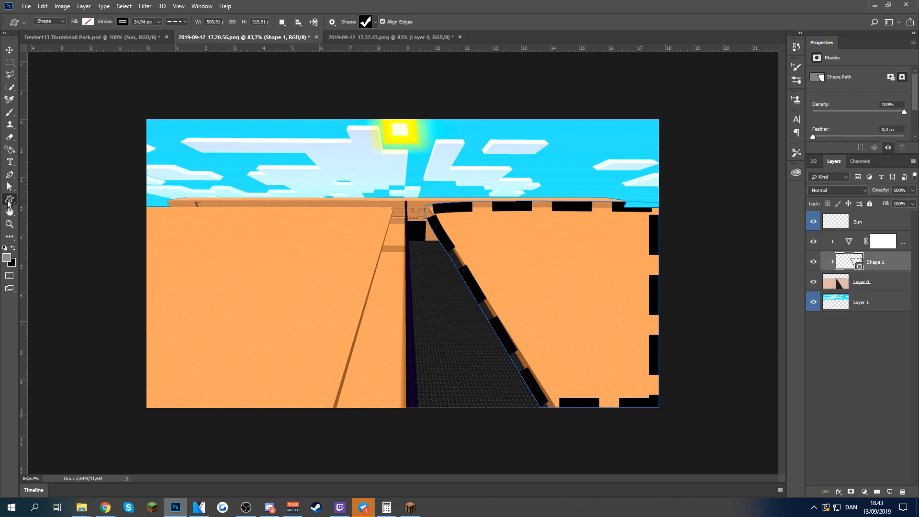
{"action": "left_click", "coordinate": [159, 22]}
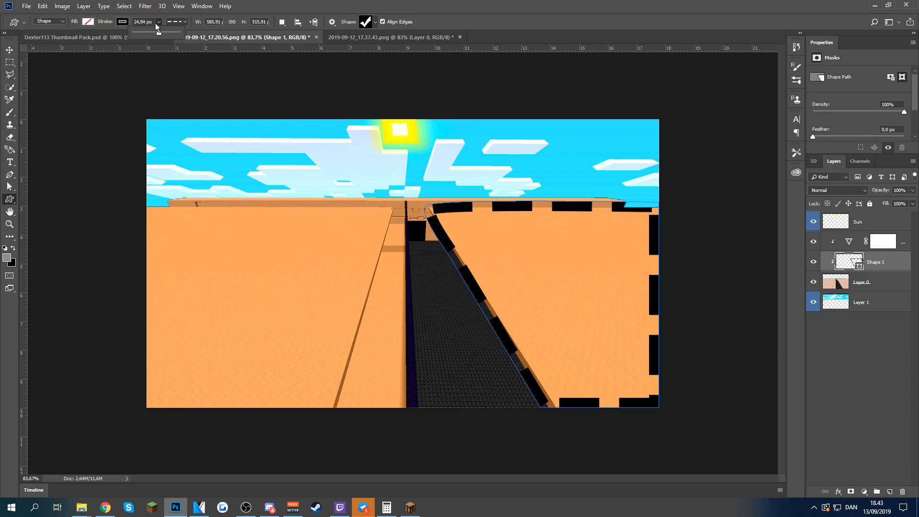
{"action": "left_click_drag", "start_coordinate": [142, 32], "coordinate": [149, 33]}
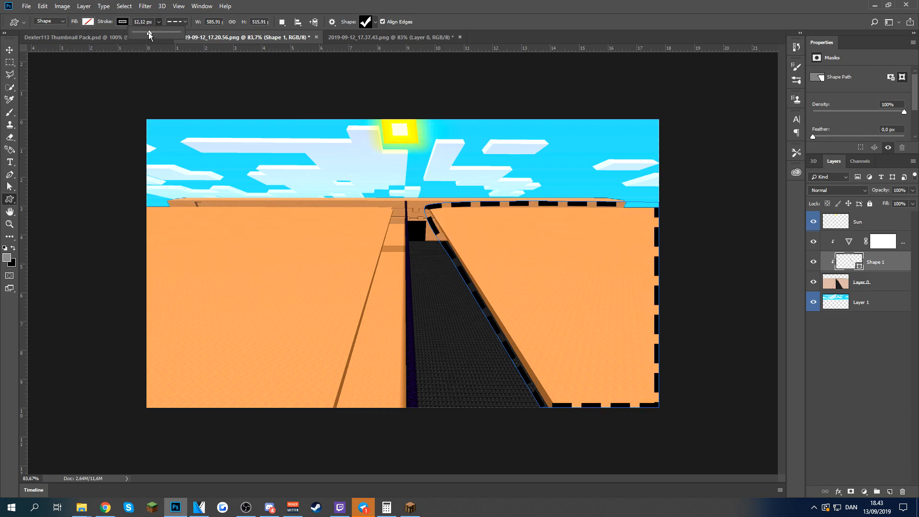
{"action": "left_click", "coordinate": [122, 22]}
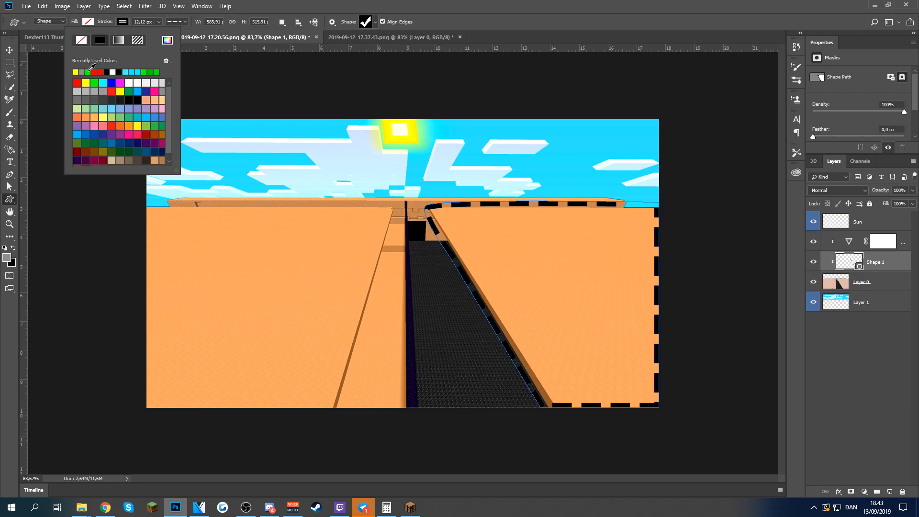
{"action": "left_click", "coordinate": [87, 72]}
{"action": "left_click", "coordinate": [159, 22]}
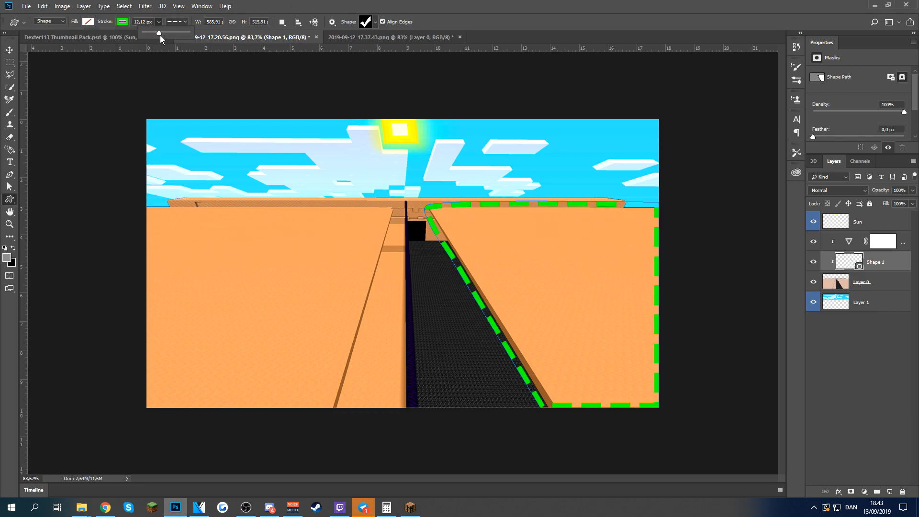
{"action": "left_click_drag", "start_coordinate": [161, 34], "coordinate": [160, 35]}
{"action": "left_click", "coordinate": [376, 2]}
Step: Move the green shape's upper-right anchor just past the canvas edge with the Direct Selection tool and straighten the top edge
{"action": "left_click", "coordinate": [14, 188]}
{"action": "left_click", "coordinate": [48, 195]}
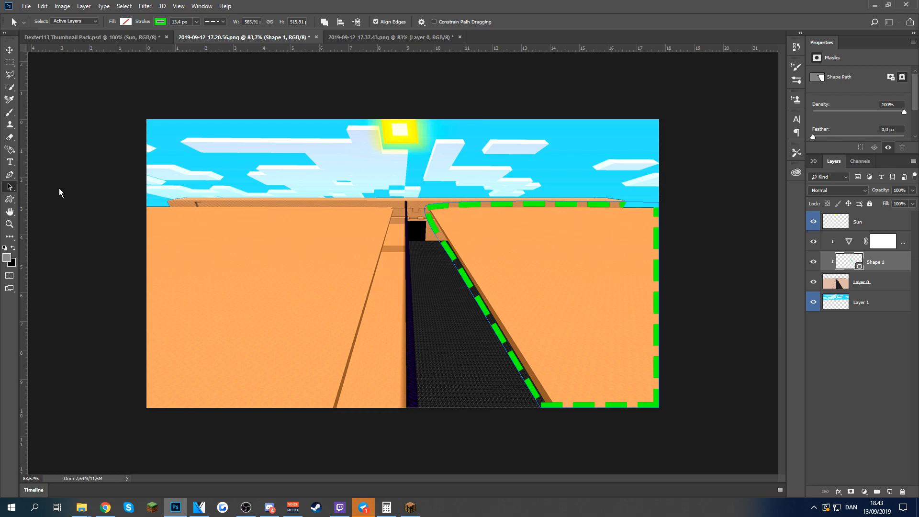
{"action": "left_click", "coordinate": [440, 226]}
{"action": "left_click_drag", "start_coordinate": [658, 202], "coordinate": [662, 205]}
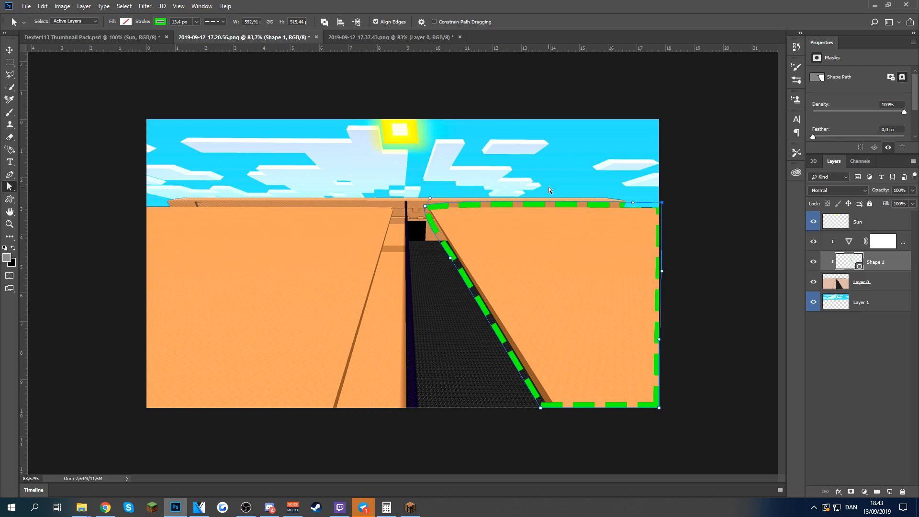
{"action": "left_click_drag", "start_coordinate": [425, 206], "coordinate": [246, 202]}
{"action": "key", "text": "ctrl+z"}
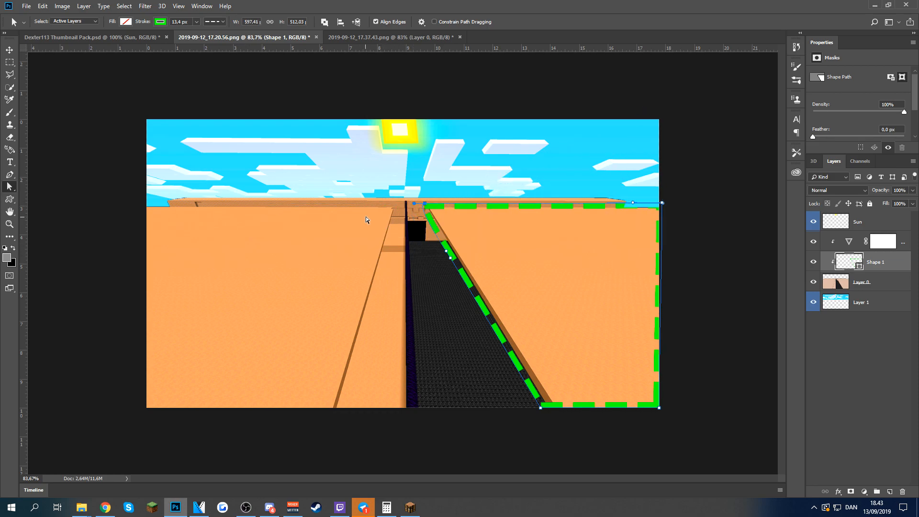
{"action": "left_click_drag", "start_coordinate": [419, 202], "coordinate": [468, 205]}
{"action": "left_click_drag", "start_coordinate": [664, 193], "coordinate": [661, 203]}
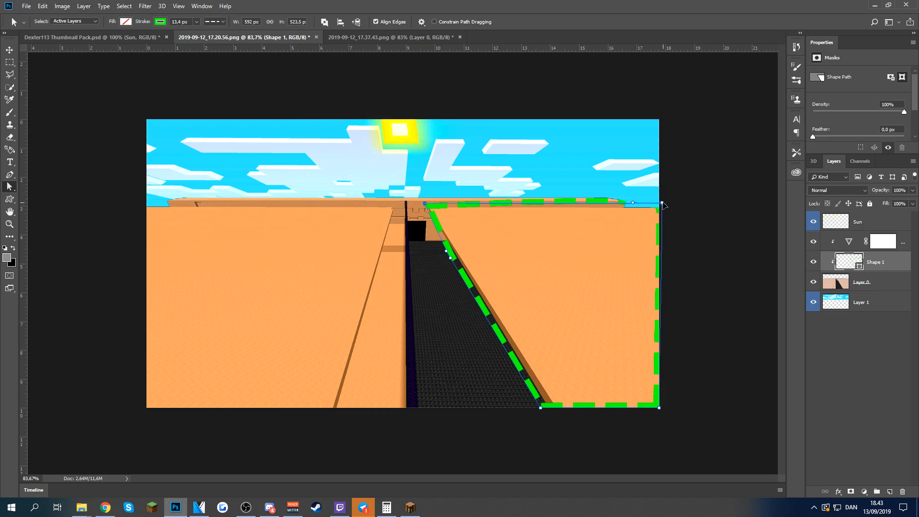
Step: Adjust the shape's upper-left corner and direction handles so the slanted side runs straight along the dark trench
{"action": "left_click", "coordinate": [449, 259]}
{"action": "left_click_drag", "start_coordinate": [446, 251], "coordinate": [424, 196]}
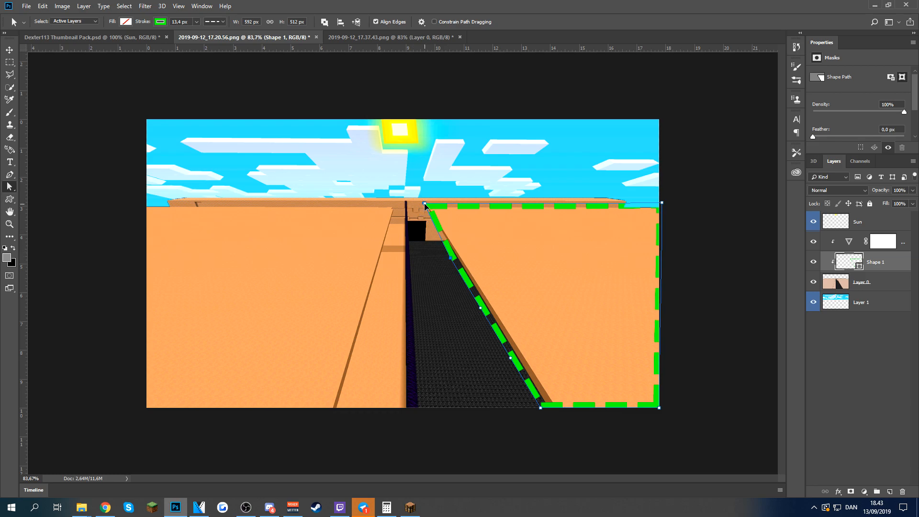
{"action": "left_click_drag", "start_coordinate": [484, 310], "coordinate": [541, 409]}
{"action": "left_click_drag", "start_coordinate": [424, 206], "coordinate": [424, 204]}
{"action": "left_click", "coordinate": [450, 259]}
{"action": "left_click_drag", "start_coordinate": [420, 203], "coordinate": [419, 204]}
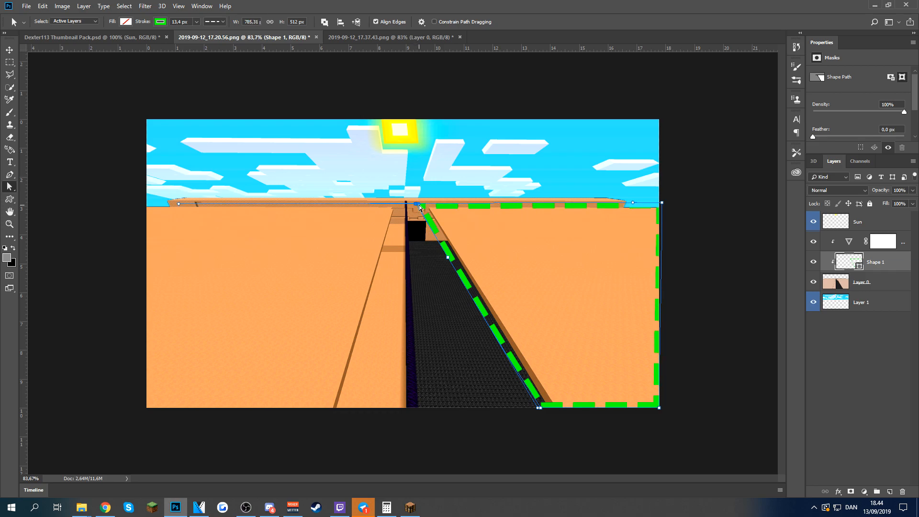
{"action": "left_click", "coordinate": [448, 259]}
{"action": "left_click", "coordinate": [448, 257]}
Step: Pull the shape's lower and right corners outside the canvas and bring the Shape 1 layer to the top of the stack
{"action": "left_click_drag", "start_coordinate": [541, 409], "coordinate": [543, 416]}
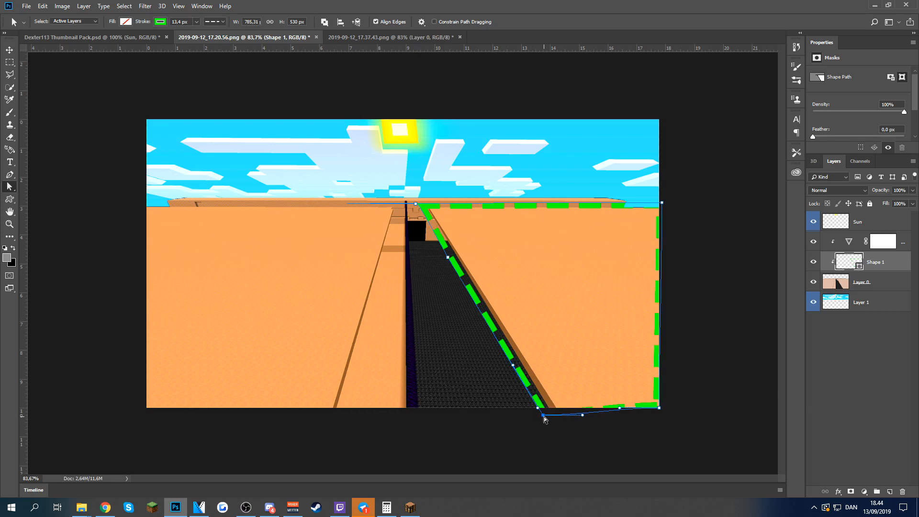
{"action": "left_click_drag", "start_coordinate": [659, 407], "coordinate": [664, 417]}
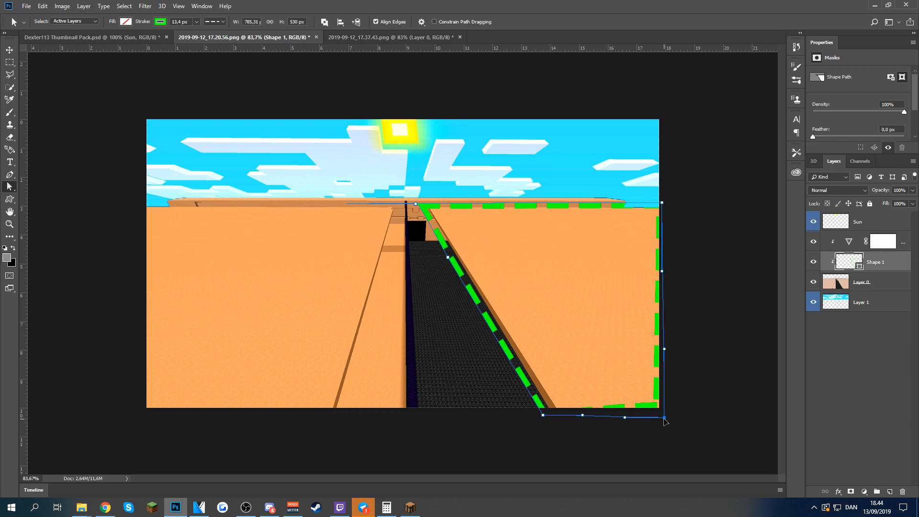
{"action": "left_click_drag", "start_coordinate": [661, 202], "coordinate": [636, 201]}
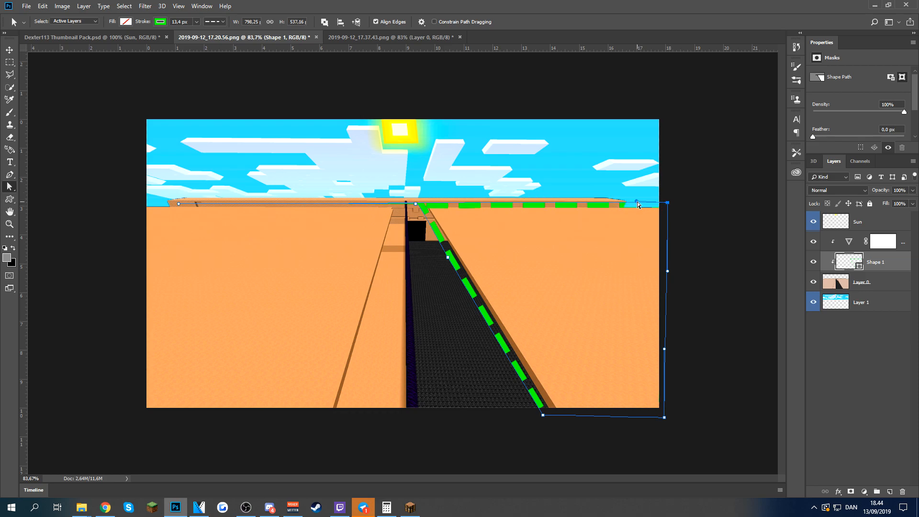
{"action": "key", "text": "ctrl+shift+bracketright"}
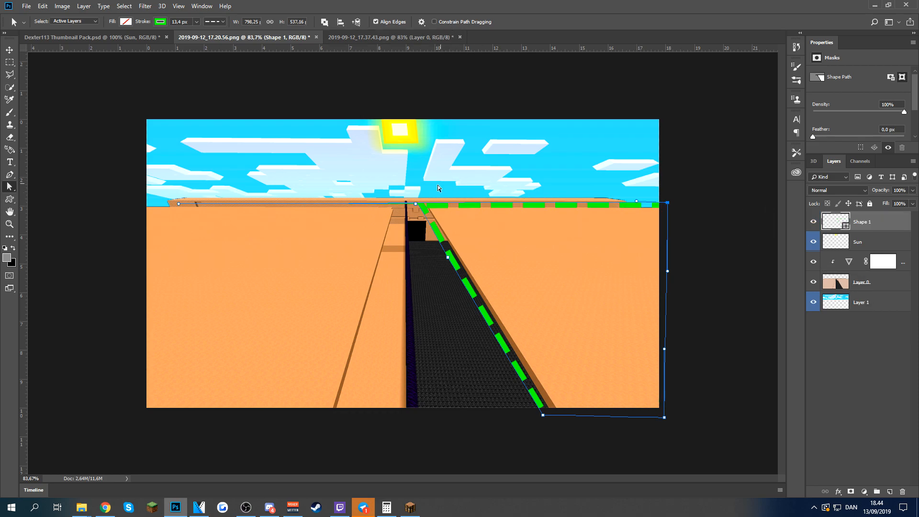
Step: Fine-tune the shape's anchors at the horizon, along the trench and below the canvas so the dashes follow the sand's edge
{"action": "left_click_drag", "start_coordinate": [415, 203], "coordinate": [418, 203]}
{"action": "left_click_drag", "start_coordinate": [418, 205], "coordinate": [417, 203]}
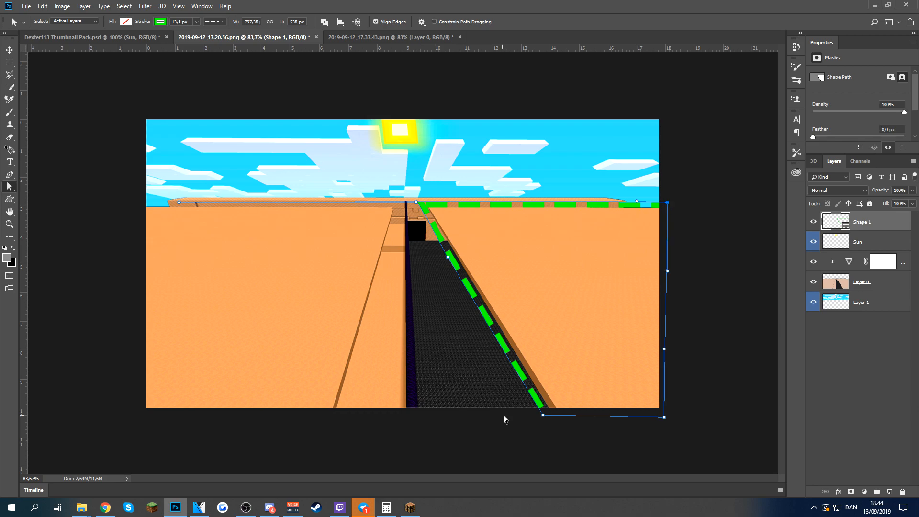
{"action": "left_click", "coordinate": [544, 415]}
{"action": "left_click_drag", "start_coordinate": [545, 416], "coordinate": [547, 419]}
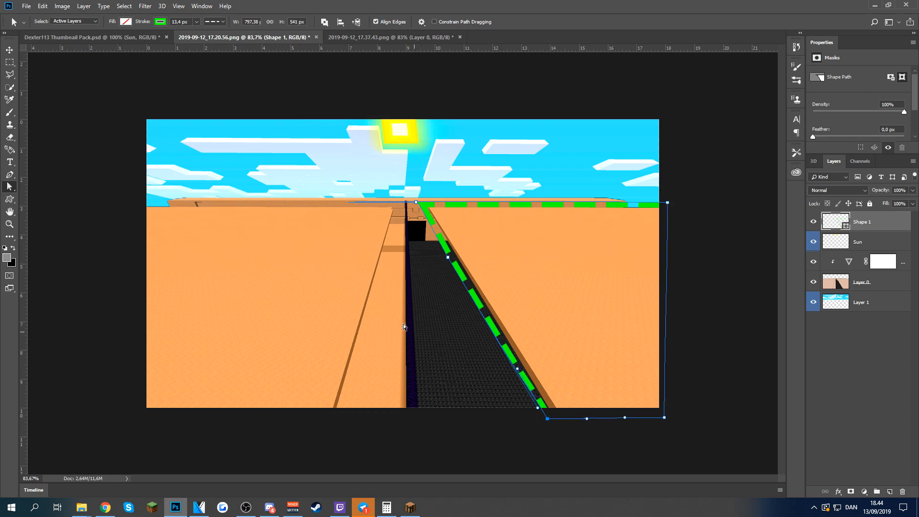
{"action": "left_click_drag", "start_coordinate": [448, 258], "coordinate": [449, 258]}
{"action": "left_click_drag", "start_coordinate": [517, 368], "coordinate": [417, 203]}
{"action": "key", "text": "ctrl+z"}
{"action": "left_click_drag", "start_coordinate": [449, 259], "coordinate": [450, 258]}
{"action": "left_click", "coordinate": [415, 201]}
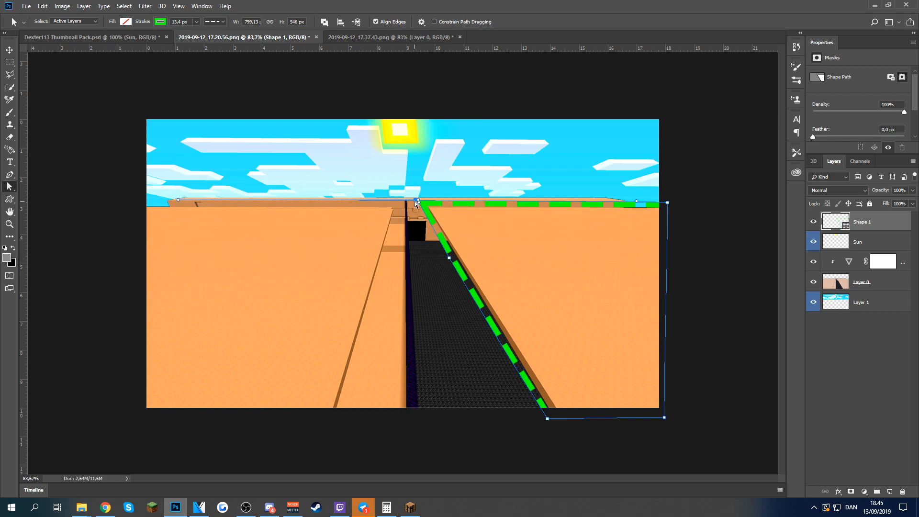
{"action": "left_click_drag", "start_coordinate": [414, 201], "coordinate": [417, 208]}
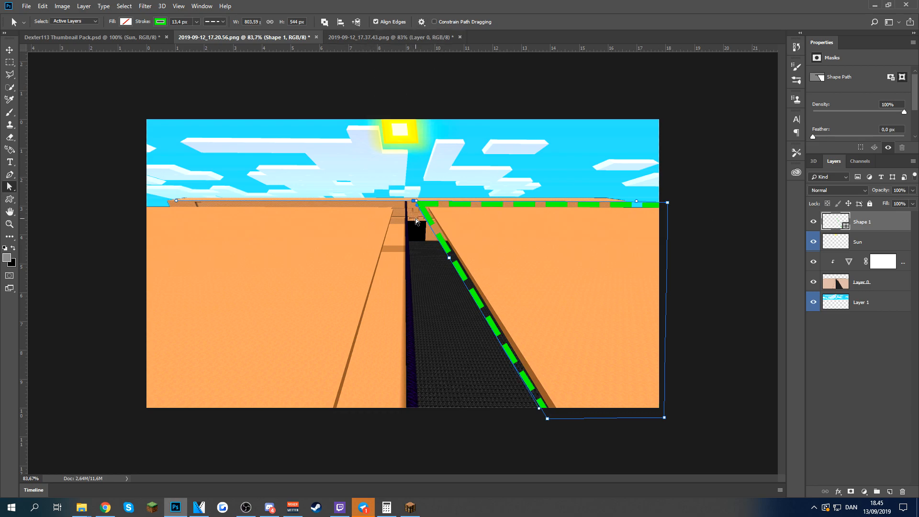
{"action": "left_click", "coordinate": [330, 285]}
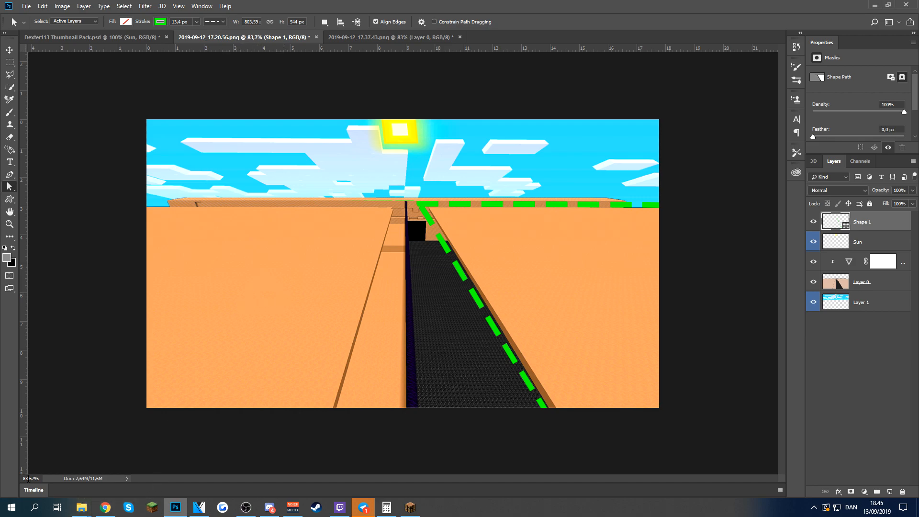
Step: Thicken the green dashed outline of Shape 1 to a stroke width of about 19.17 px
{"action": "type", "text": "19"}
{"action": "key", "text": "Return"}
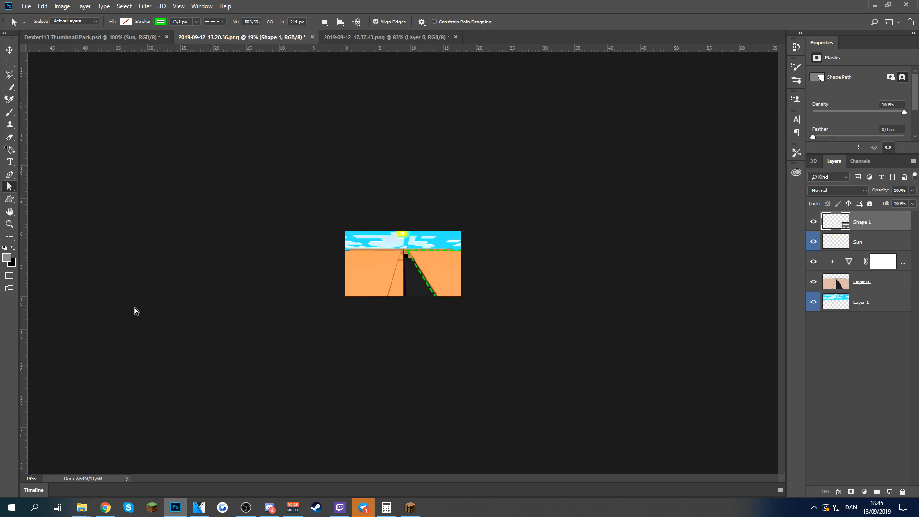
{"action": "left_click", "coordinate": [9, 200]}
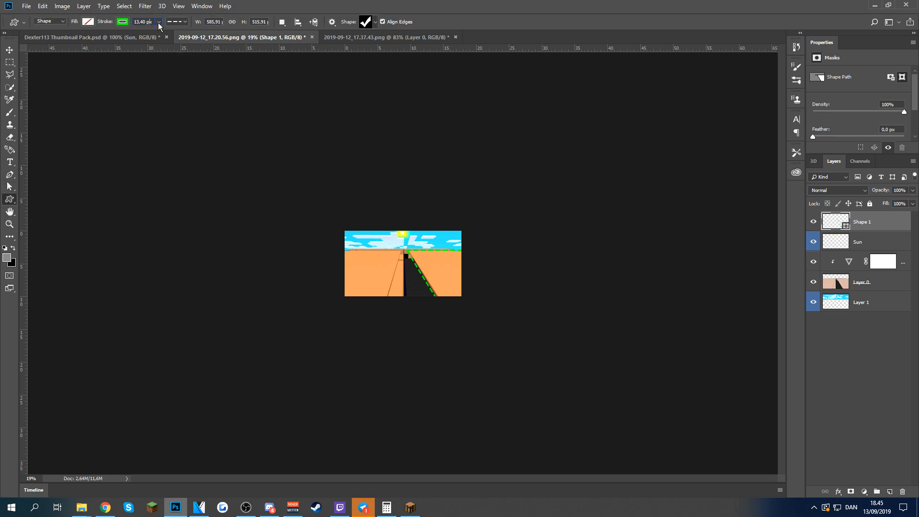
{"action": "left_click_drag", "start_coordinate": [161, 32], "coordinate": [164, 33]}
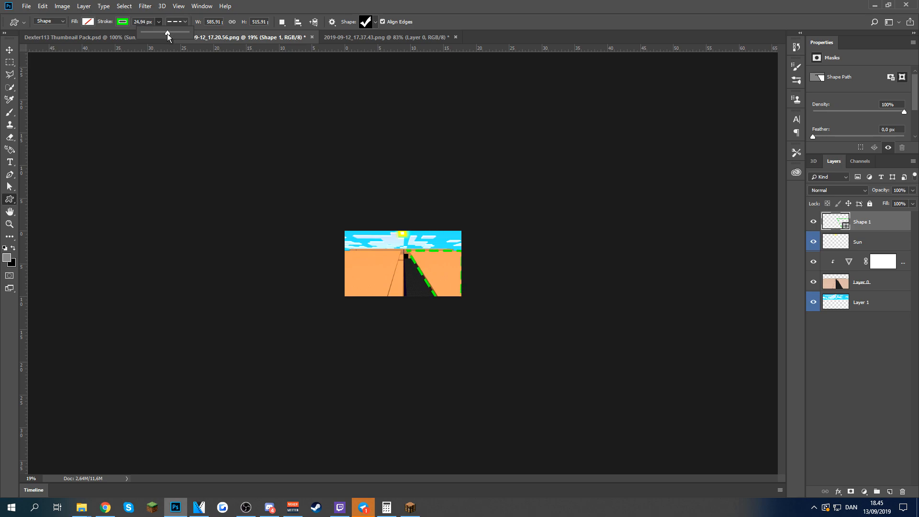
{"action": "left_click_drag", "start_coordinate": [29, 478], "coordinate": [53, 481]}
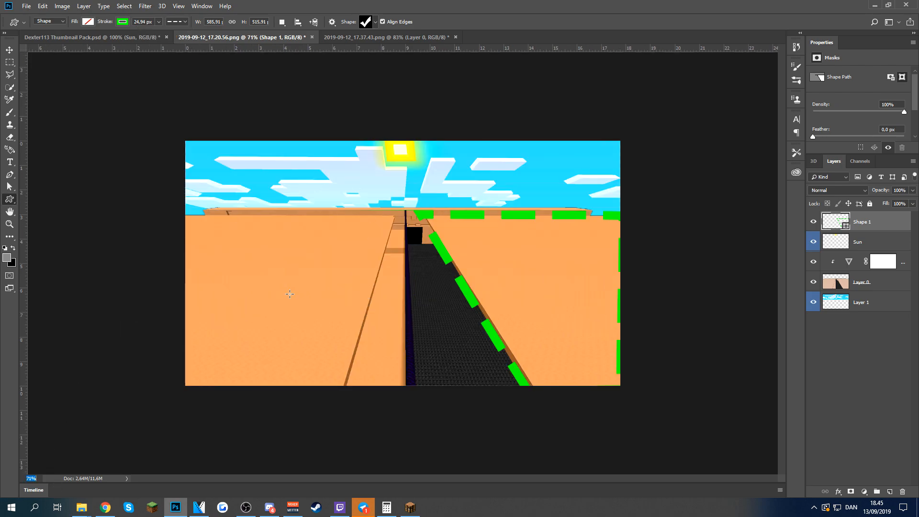
{"action": "left_click", "coordinate": [158, 22]}
{"action": "left_click_drag", "start_coordinate": [162, 33], "coordinate": [154, 31]}
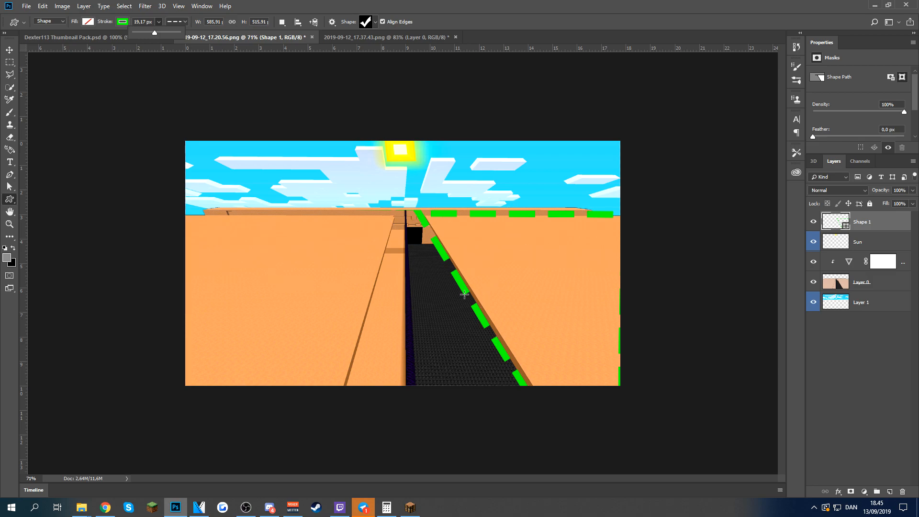
Step: Quick-select the left sand area, then subtract the rim strip along the horizon from the selection
{"action": "left_click", "coordinate": [10, 88]}
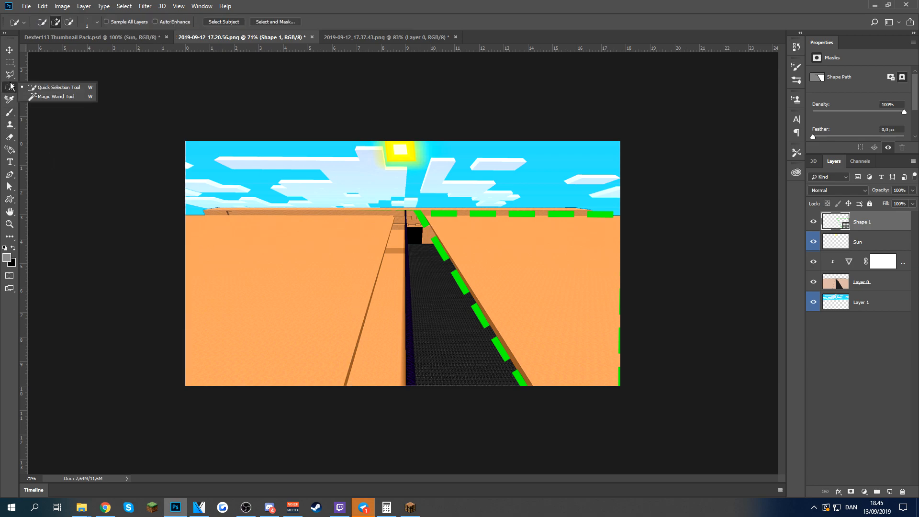
{"action": "left_click", "coordinate": [55, 88]}
{"action": "left_click", "coordinate": [276, 292]}
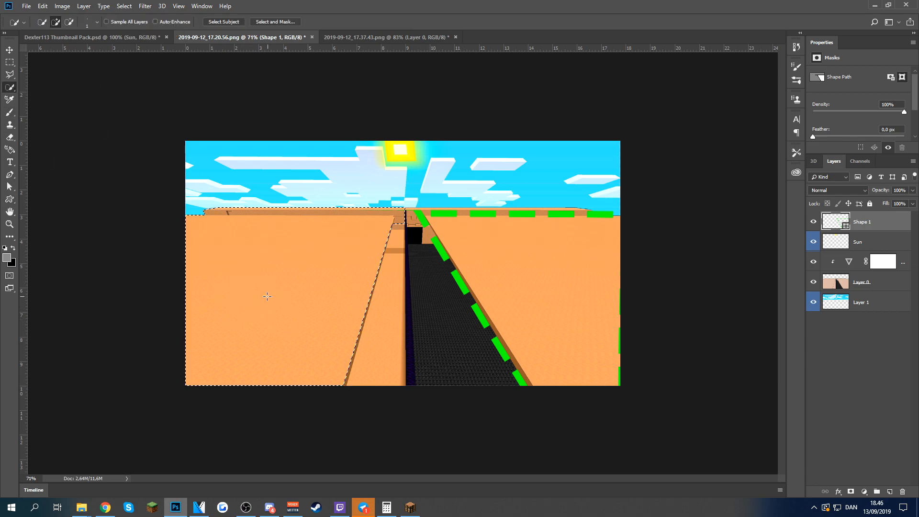
{"action": "left_click", "coordinate": [69, 21]}
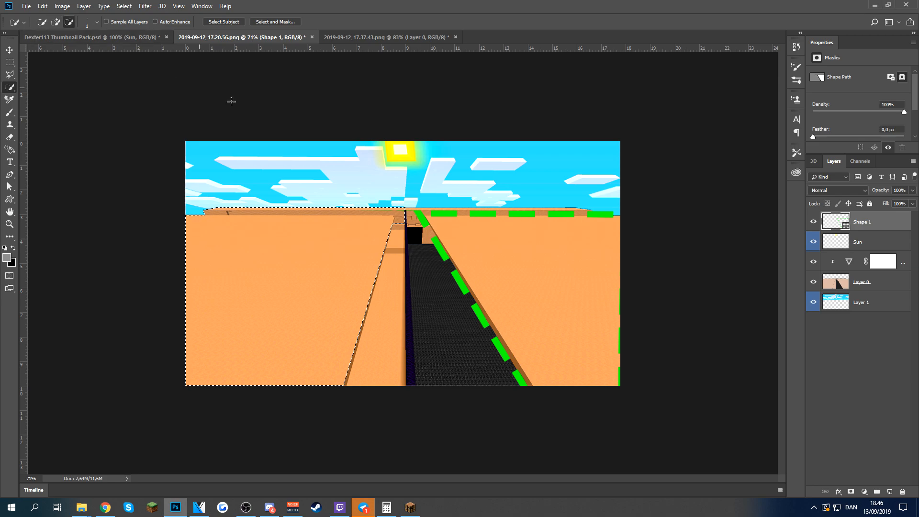
{"action": "left_click", "coordinate": [391, 211]}
Step: Smooth the left sand selection and expand it outward over the dark edge line along its slanted side
{"action": "left_click", "coordinate": [145, 5]}
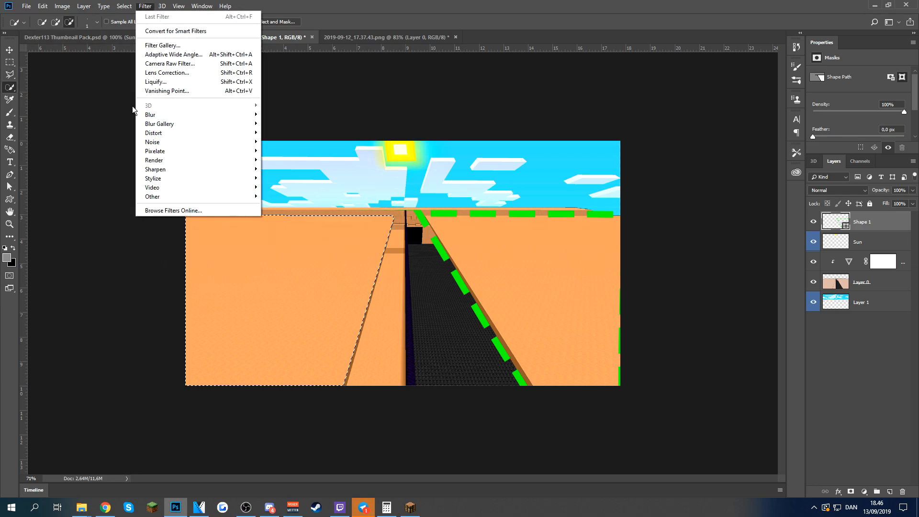
{"action": "mouse_move", "coordinate": [124, 6]}
{"action": "mouse_move", "coordinate": [143, 137]}
{"action": "left_click", "coordinate": [231, 151]}
{"action": "left_click", "coordinate": [506, 158]}
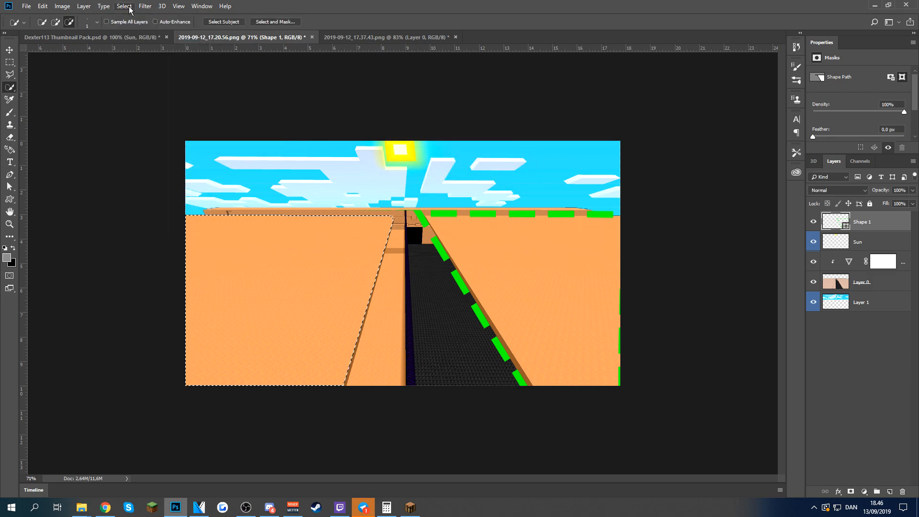
{"action": "left_click", "coordinate": [124, 6]}
{"action": "mouse_move", "coordinate": [147, 146]}
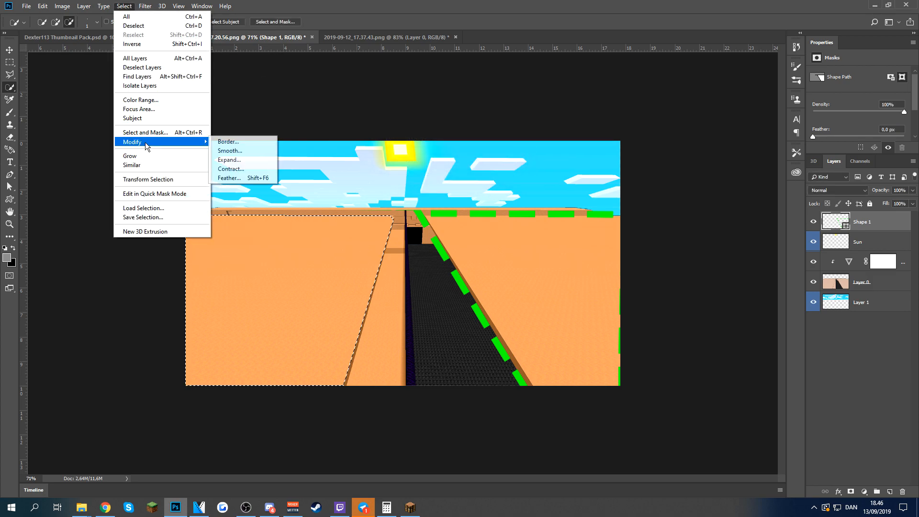
{"action": "left_click", "coordinate": [243, 153]}
{"action": "left_click", "coordinate": [479, 160]}
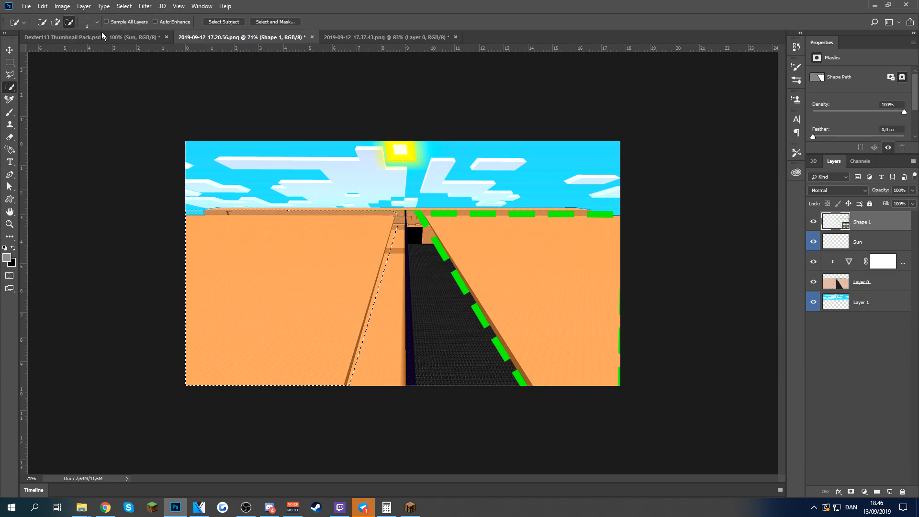
Step: Convert the selection to a work path with a 5.0 pixel tolerance and make it a dashed shape layer
{"action": "right_click", "coordinate": [256, 272]}
{"action": "left_click", "coordinate": [273, 324]}
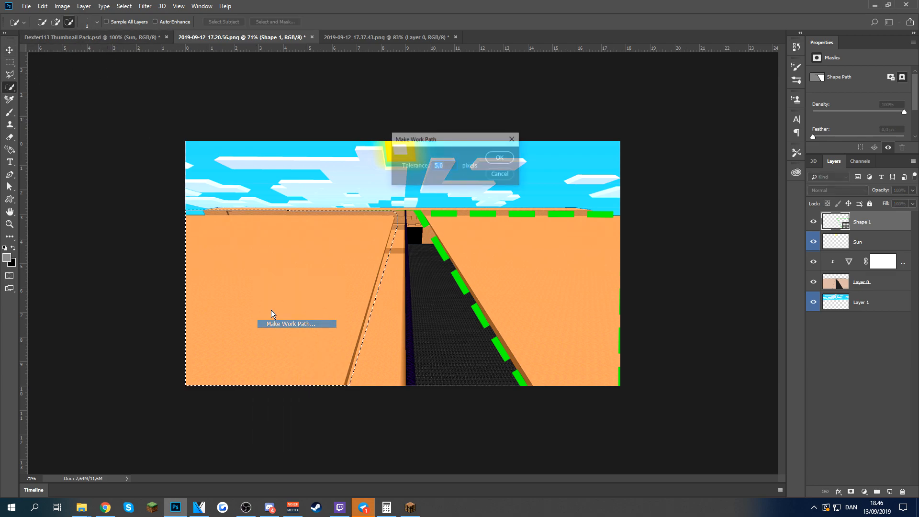
{"action": "left_click", "coordinate": [498, 154]}
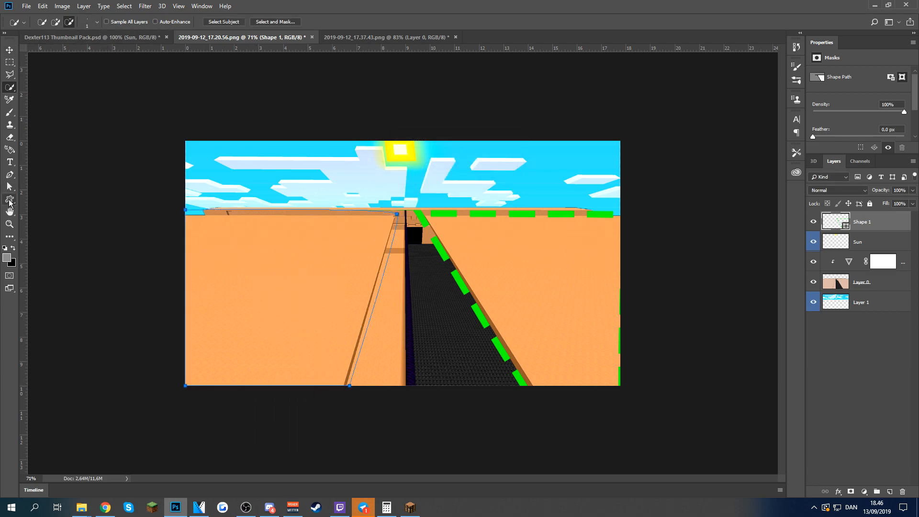
{"action": "left_click", "coordinate": [10, 174]}
{"action": "left_click", "coordinate": [162, 22]}
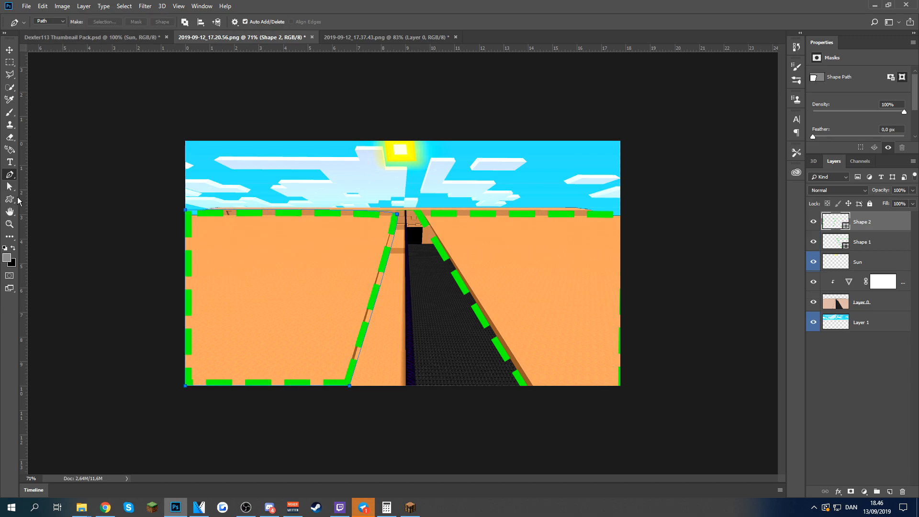
Step: Set the dashed stroke colour of the new Shape 2 outline to red
{"action": "left_click", "coordinate": [9, 198]}
{"action": "left_click", "coordinate": [87, 22]}
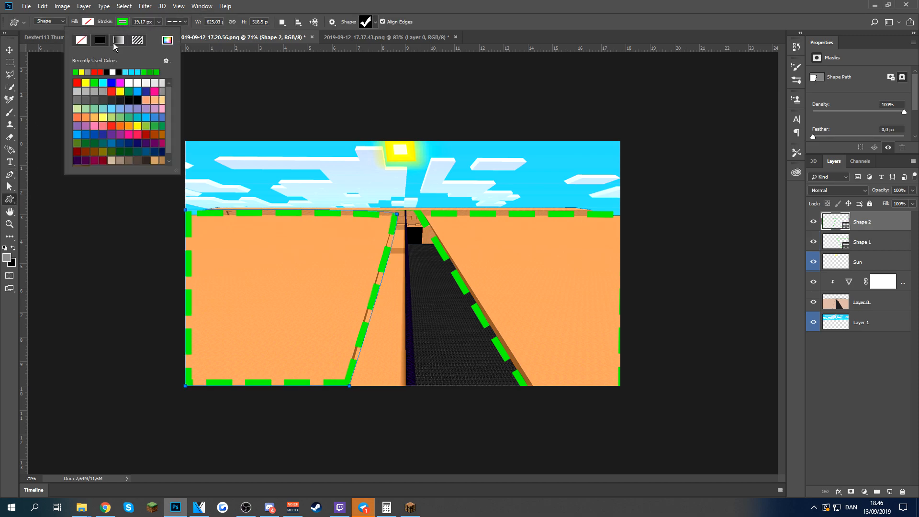
{"action": "left_click", "coordinate": [96, 72]}
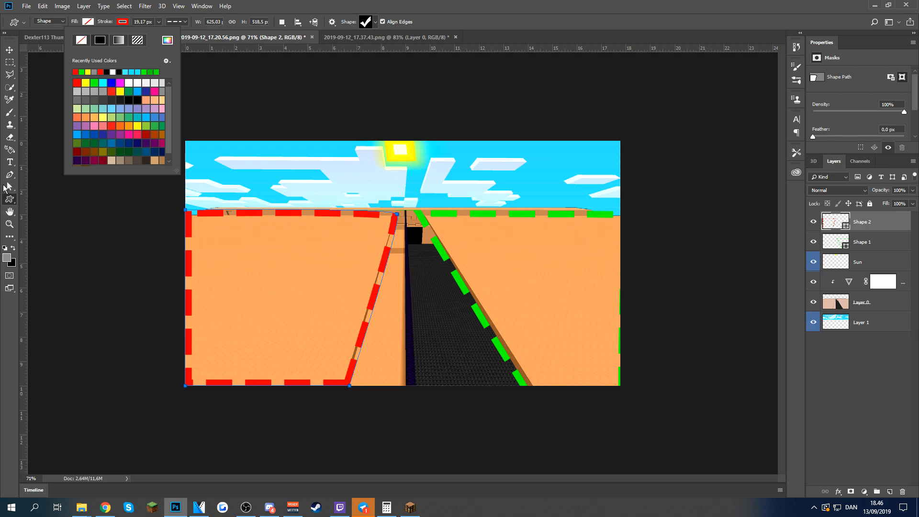
Step: Pull Shape 2's two lower corners and its upper-left corner outside the canvas with the Direct Selection tool
{"action": "left_click", "coordinate": [9, 186]}
{"action": "right_click", "coordinate": [9, 187]}
{"action": "left_click", "coordinate": [45, 187]}
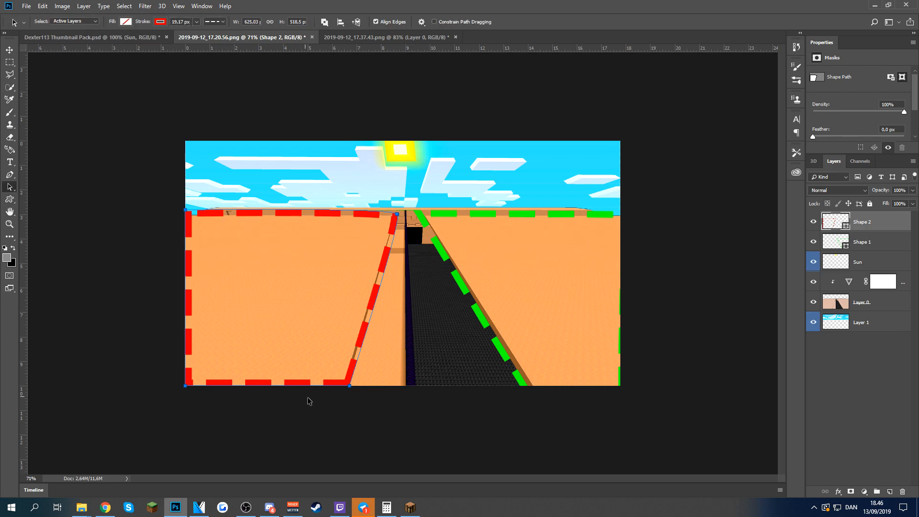
{"action": "left_click_drag", "start_coordinate": [349, 386], "coordinate": [348, 392]}
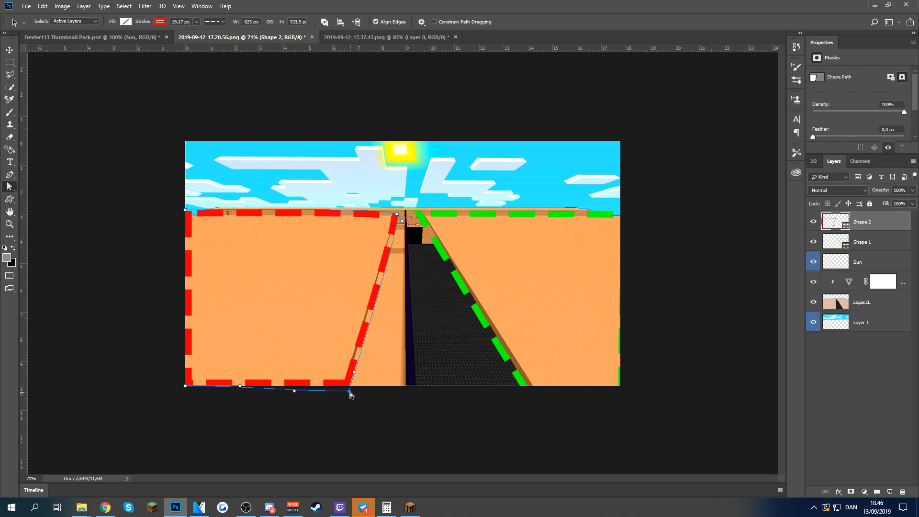
{"action": "left_click_drag", "start_coordinate": [185, 386], "coordinate": [177, 395]}
{"action": "left_click_drag", "start_coordinate": [187, 210], "coordinate": [179, 210]}
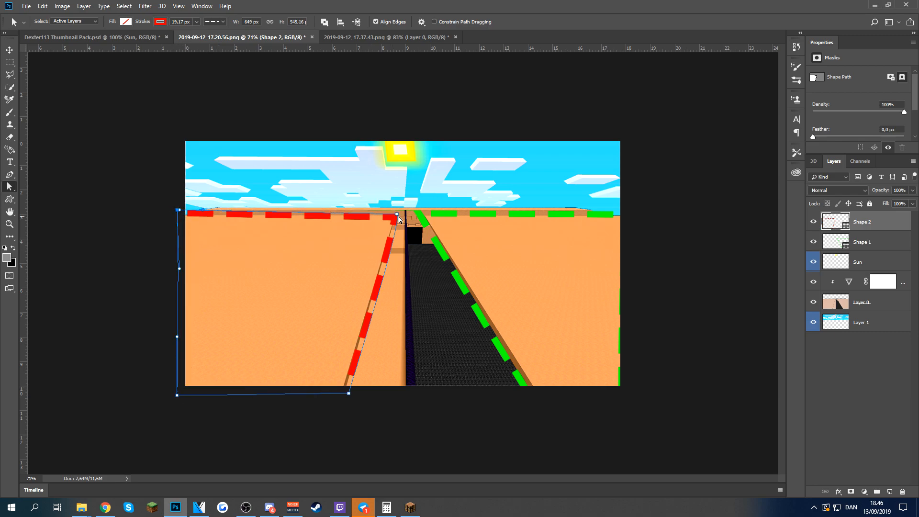
Step: Adjust Shape 2's horizon corner, direction handles and lower trench-side anchor so the red dashes follow the sand's edges
{"action": "left_click_drag", "start_coordinate": [397, 214], "coordinate": [396, 208]}
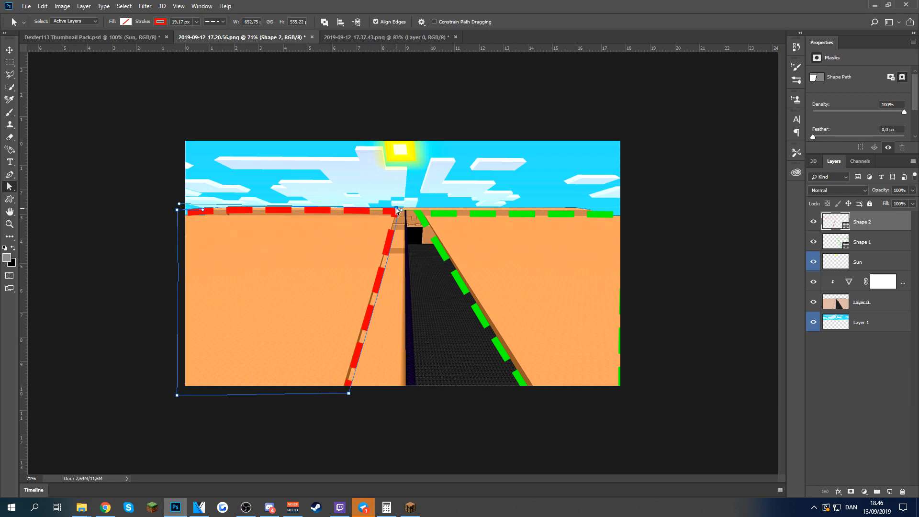
{"action": "left_click_drag", "start_coordinate": [179, 204], "coordinate": [397, 211]}
{"action": "left_click", "coordinate": [350, 395]}
{"action": "left_click", "coordinate": [350, 394]}
{"action": "left_click_drag", "start_coordinate": [349, 394], "coordinate": [352, 395]}
{"action": "left_click", "coordinate": [394, 200]}
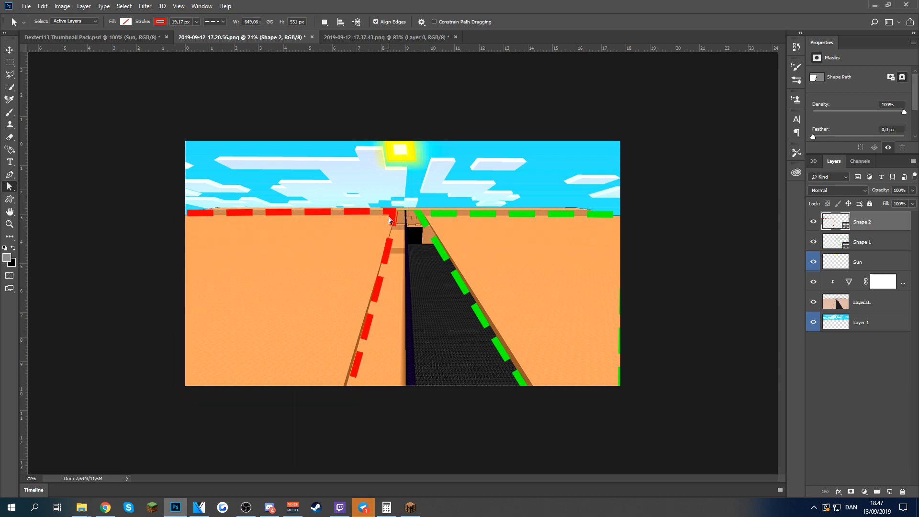
{"action": "mouse_move", "coordinate": [396, 211]}
{"action": "left_mouse_down"}
{"action": "mouse_move", "coordinate": [399, 200]}
{"action": "mouse_move", "coordinate": [403, 208]}
{"action": "left_mouse_up"}
{"action": "key", "text": "ctrl+z"}
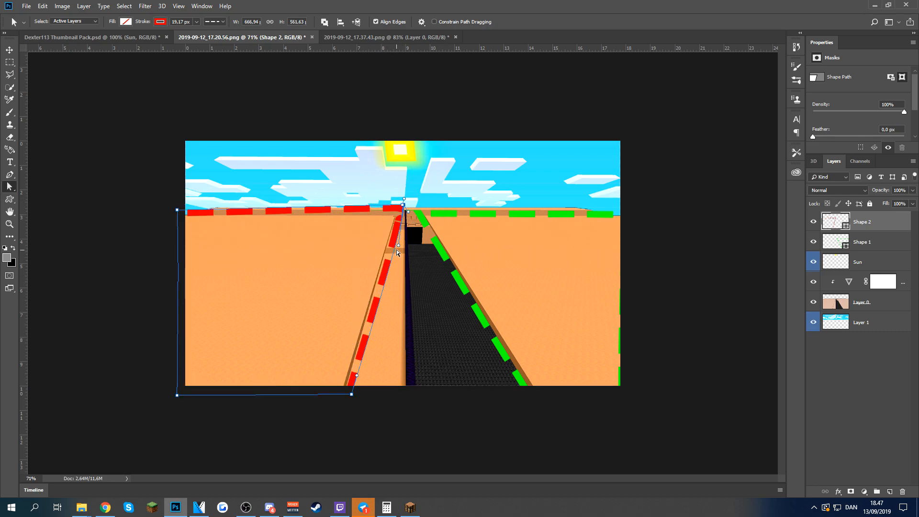
{"action": "mouse_move", "coordinate": [398, 245]}
{"action": "left_mouse_down"}
{"action": "mouse_move", "coordinate": [387, 253]}
{"action": "mouse_move", "coordinate": [401, 201]}
{"action": "mouse_move", "coordinate": [341, 207]}
{"action": "mouse_move", "coordinate": [403, 205]}
{"action": "left_mouse_up"}
{"action": "left_click", "coordinate": [140, 196]}
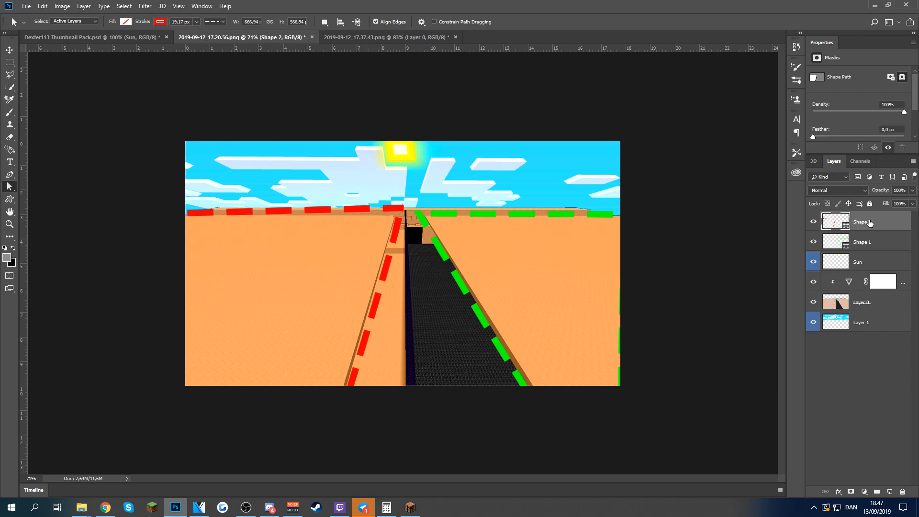
Step: Merge all layers from Shape 2 down to Layer 1 into a single layer
{"action": "left_click", "coordinate": [869, 323], "text": "shift"}
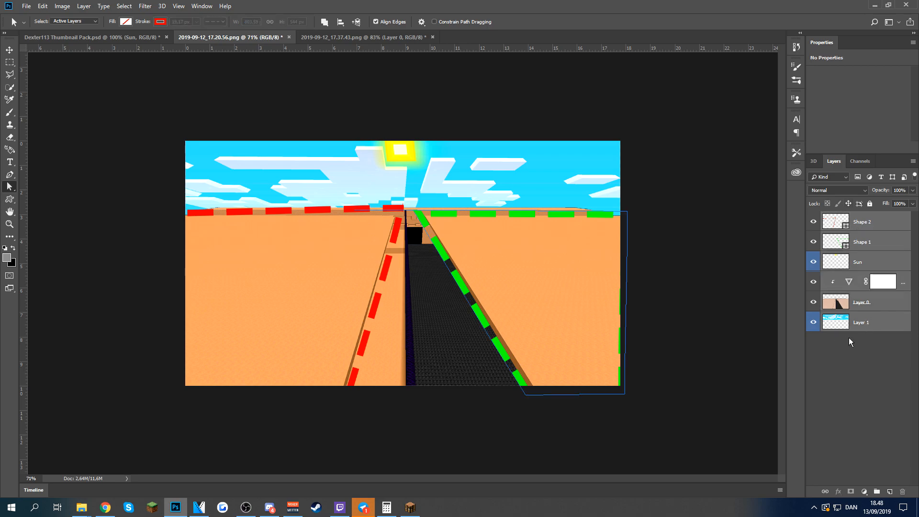
{"action": "right_click", "coordinate": [867, 328]}
{"action": "left_click", "coordinate": [765, 378]}
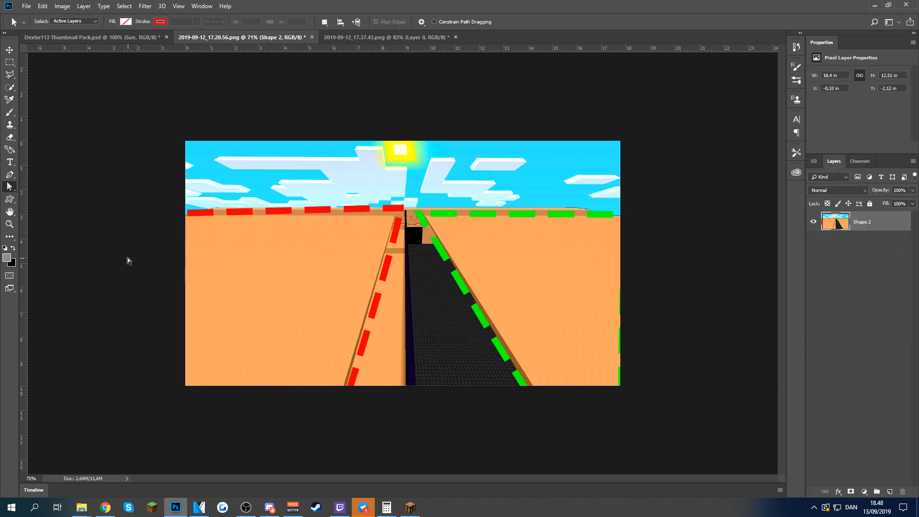
{"action": "key", "text": "ctrl+t"}
{"action": "left_click_drag", "start_coordinate": [347, 202], "coordinate": [276, 213]}
{"action": "key", "text": "ctrl+z"}
{"action": "left_click", "coordinate": [417, 23]}
Step: Copy the blue-armoured character from 2019-09-12_17.37.43.png into 2019-09-12_17.20.56.png and place it over the trench with its feet below the canvas edge
{"action": "left_click", "coordinate": [366, 37]}
{"action": "key", "text": "m"}
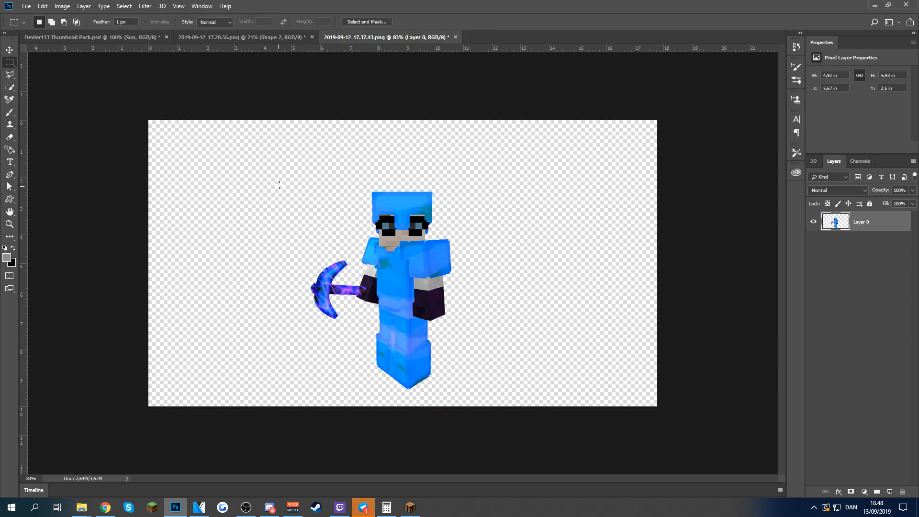
{"action": "left_click_drag", "start_coordinate": [323, 169], "coordinate": [483, 390]}
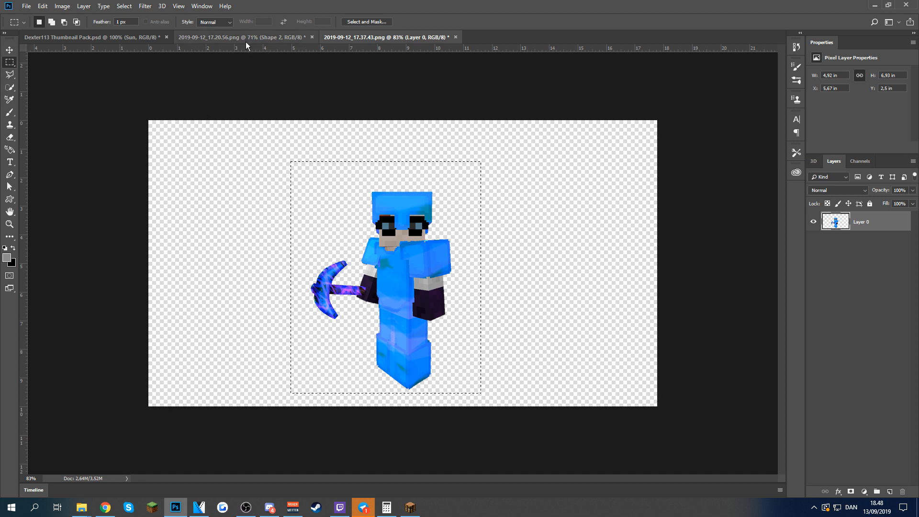
{"action": "left_click", "coordinate": [239, 37]}
{"action": "key", "text": "ctrl+v"}
{"action": "key", "text": "ctrl+t"}
{"action": "left_click_drag", "start_coordinate": [404, 231], "coordinate": [401, 310]}
{"action": "left_click", "coordinate": [432, 22]}
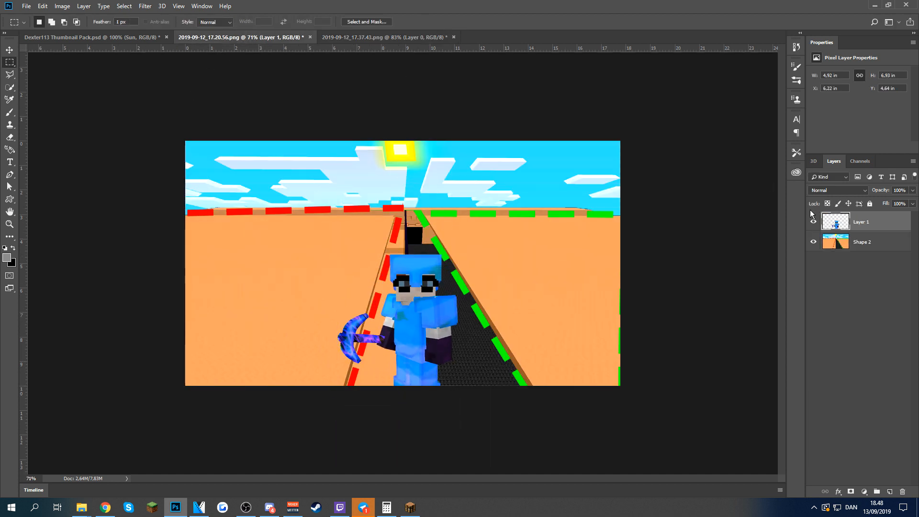
Step: Add a Vibrance adjustment clipped to the character layer, with vibrance +100 and saturation +100
{"action": "left_click", "coordinate": [870, 491]}
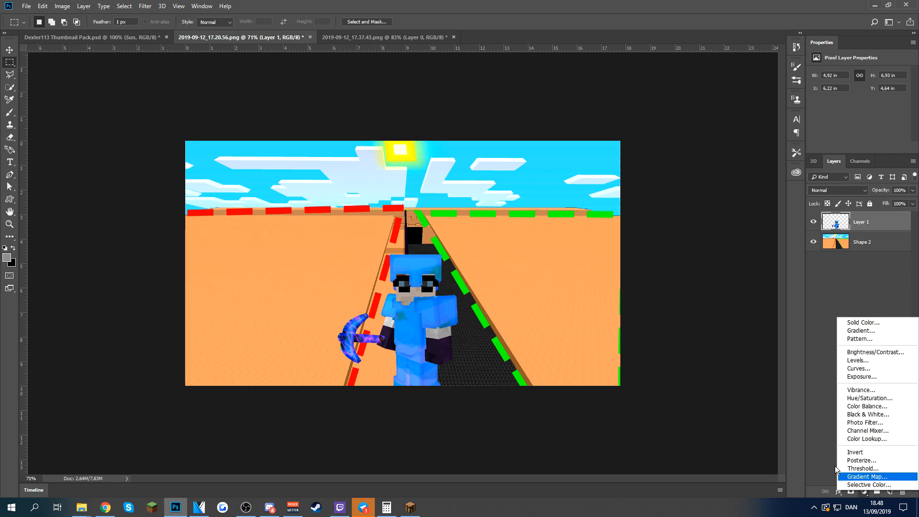
{"action": "left_click", "coordinate": [857, 395]}
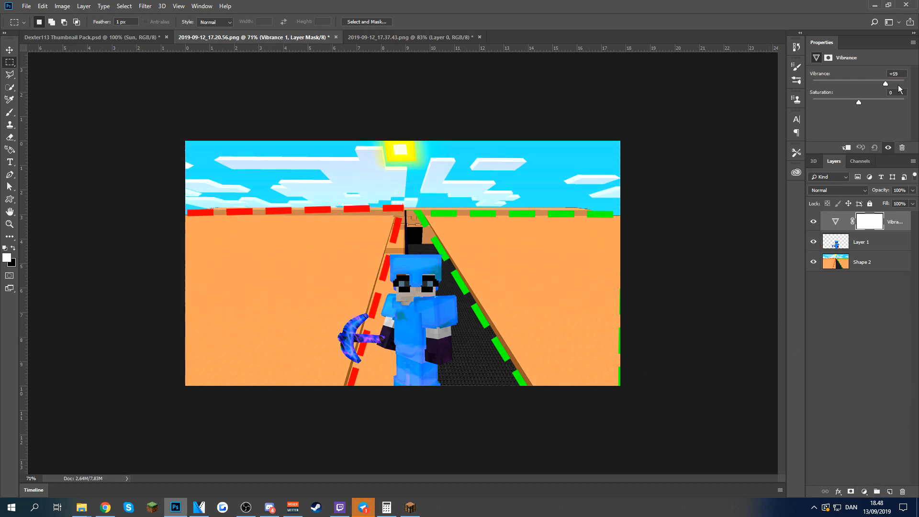
{"action": "left_click_drag", "start_coordinate": [887, 85], "coordinate": [905, 84]}
{"action": "left_click", "coordinate": [861, 231], "text": "alt"}
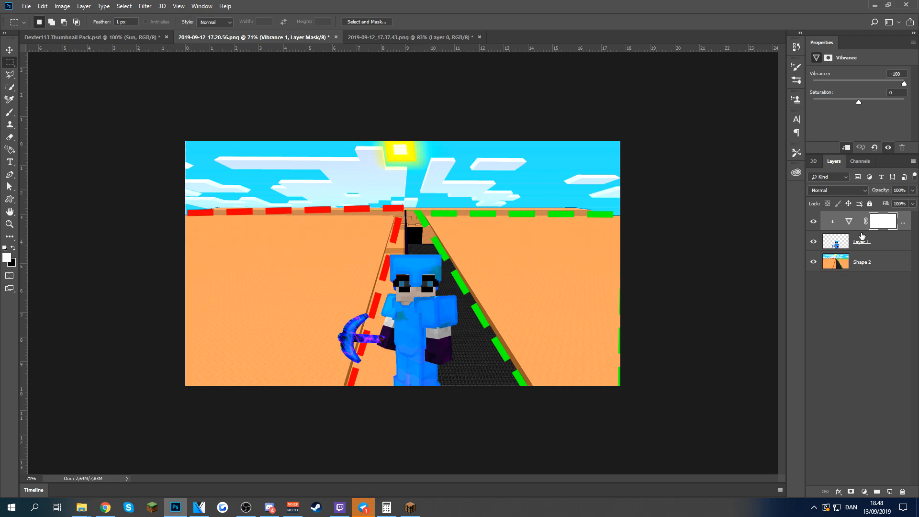
{"action": "left_click_drag", "start_coordinate": [901, 102], "coordinate": [906, 103]}
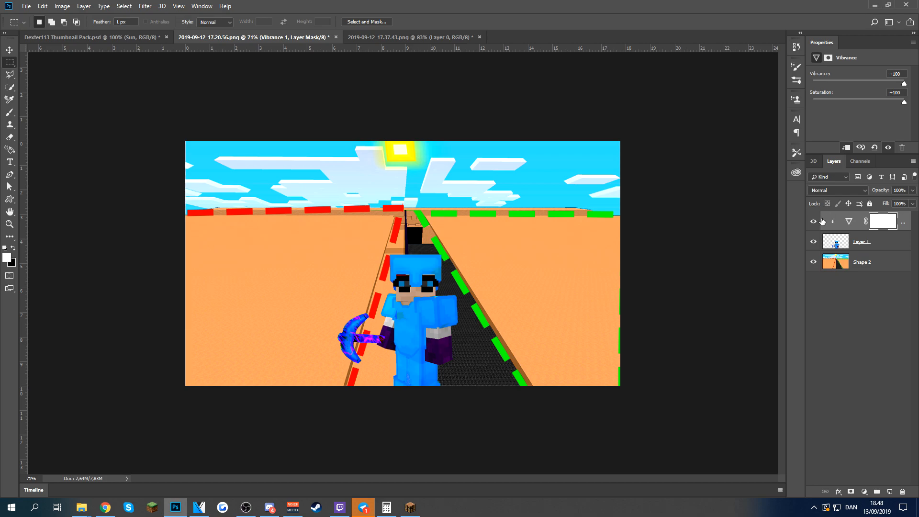
Step: Merge the Vibrance adjustment with the character's Layer 1
{"action": "left_click", "coordinate": [883, 242], "text": "shift"}
{"action": "right_click", "coordinate": [883, 242]}
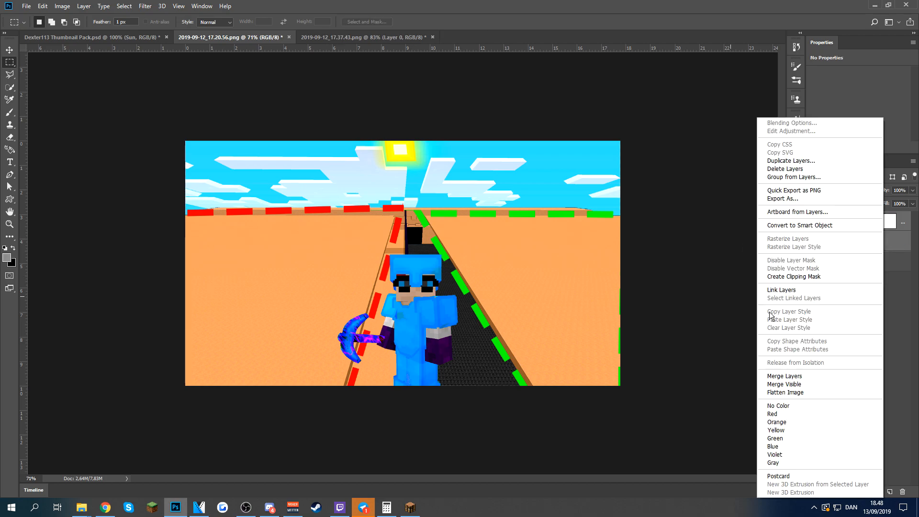
{"action": "left_click", "coordinate": [773, 376]}
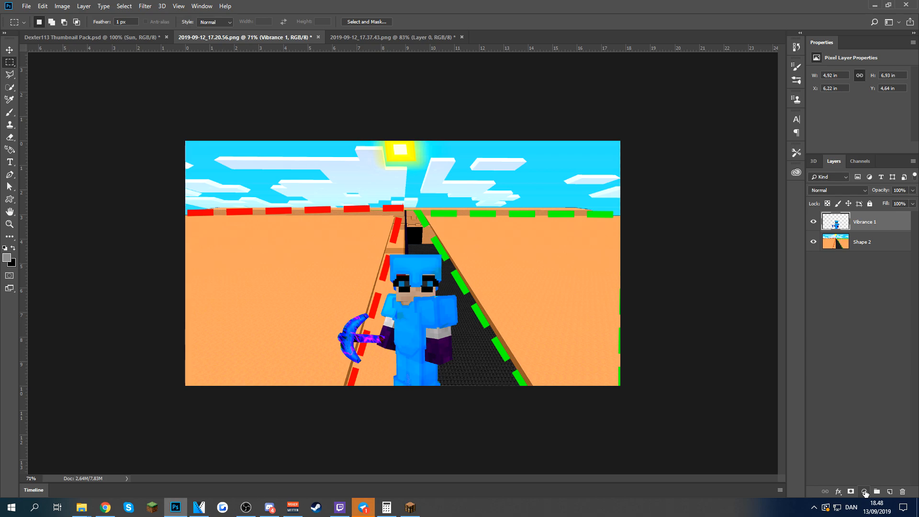
{"action": "left_click", "coordinate": [863, 491]}
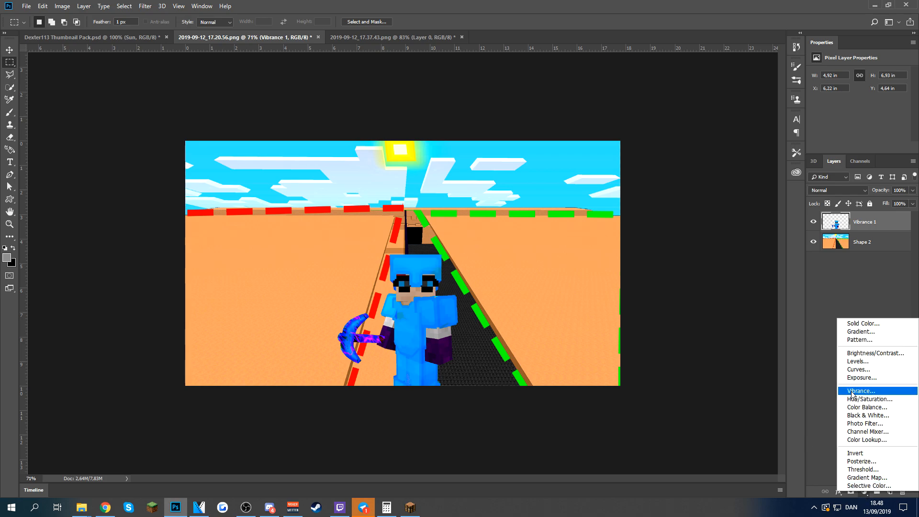
{"action": "left_click", "coordinate": [859, 390]}
{"action": "key", "text": "ctrl+z"}
Step: Add a Curves adjustment above all layers and raise the RGB curve to brighten the whole image
{"action": "left_click", "coordinate": [863, 492]}
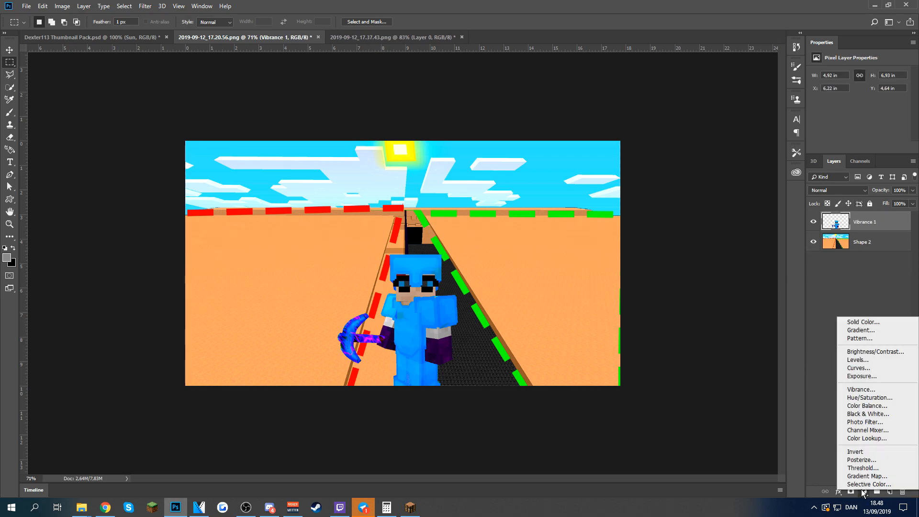
{"action": "left_click", "coordinate": [857, 368]}
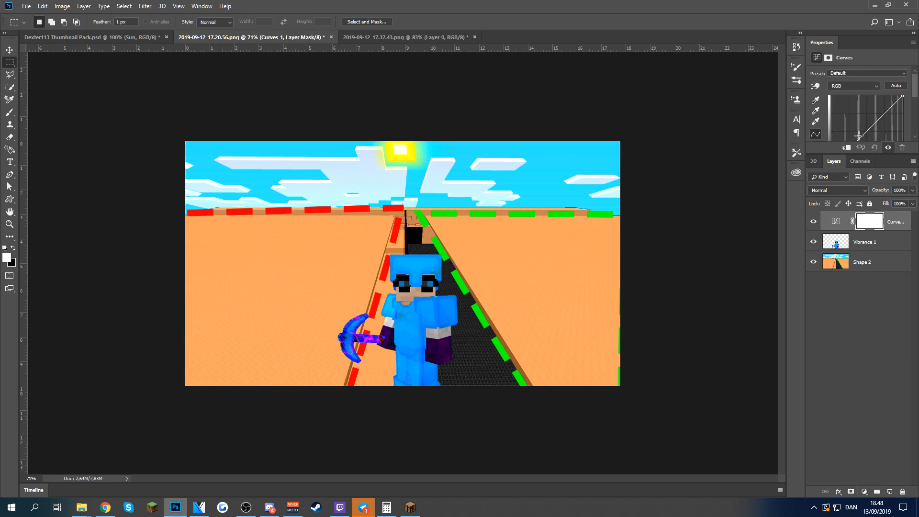
{"action": "left_click_drag", "start_coordinate": [838, 154], "coordinate": [835, 195]}
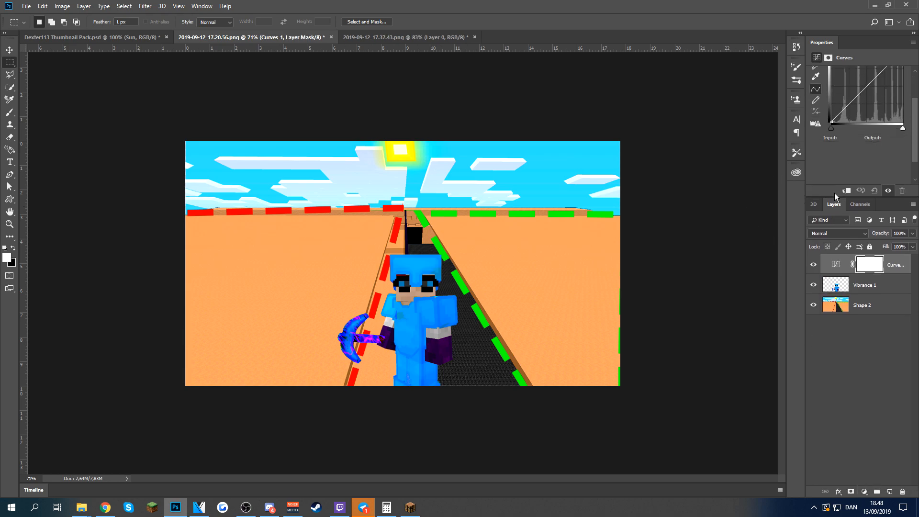
{"action": "left_click_drag", "start_coordinate": [844, 107], "coordinate": [855, 91]}
Step: Merge the Curves adjustment, the character layer and the background layer into a single layer
{"action": "left_click", "coordinate": [863, 306], "text": "shift"}
{"action": "right_click", "coordinate": [867, 305]}
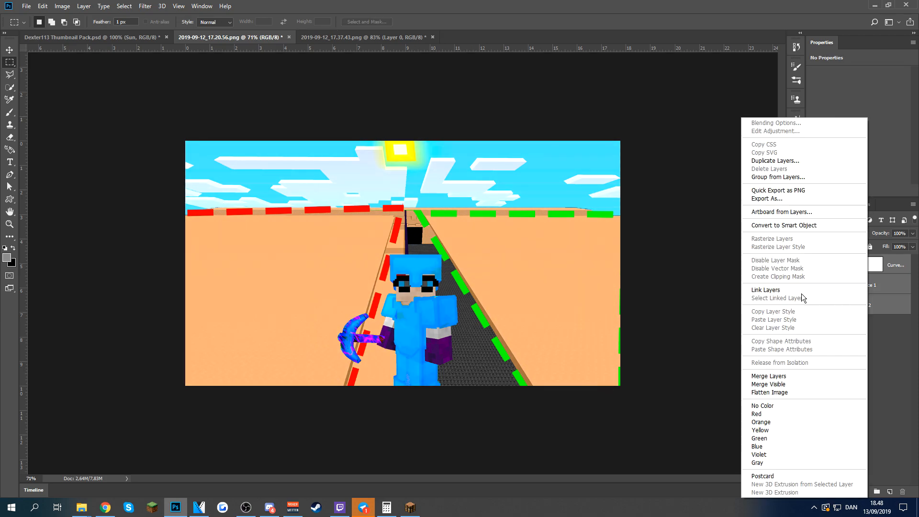
{"action": "left_click", "coordinate": [804, 376]}
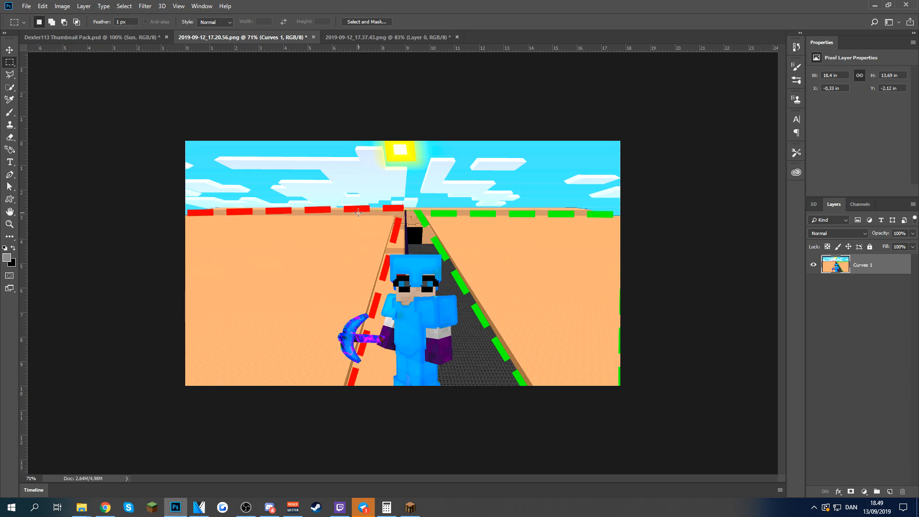
Step: Copy the red "! and !" layer from Dexter113 Thumbnail Pack.psd into 2019-09-12_17.20.56.png, near the character's head
{"action": "left_click", "coordinate": [99, 38]}
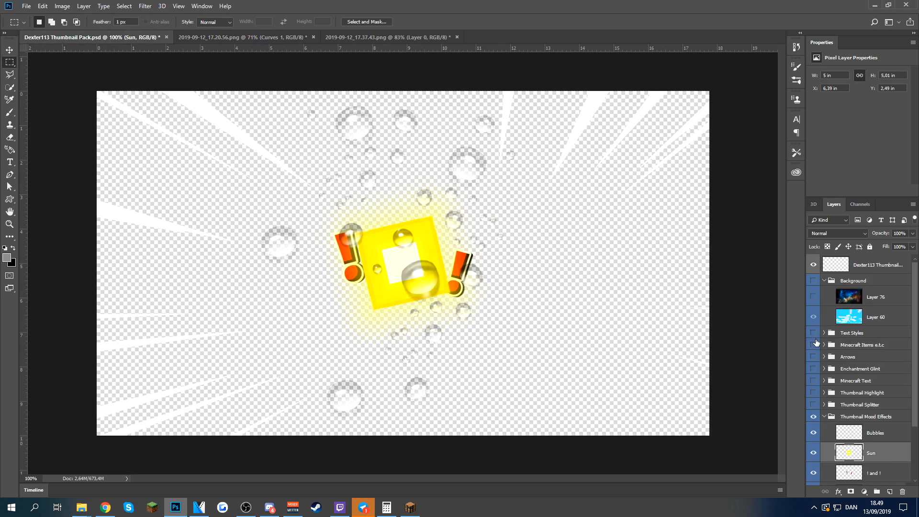
{"action": "scroll", "coordinate": [814, 344], "scroll_direction": "down", "scroll_amount": 4}
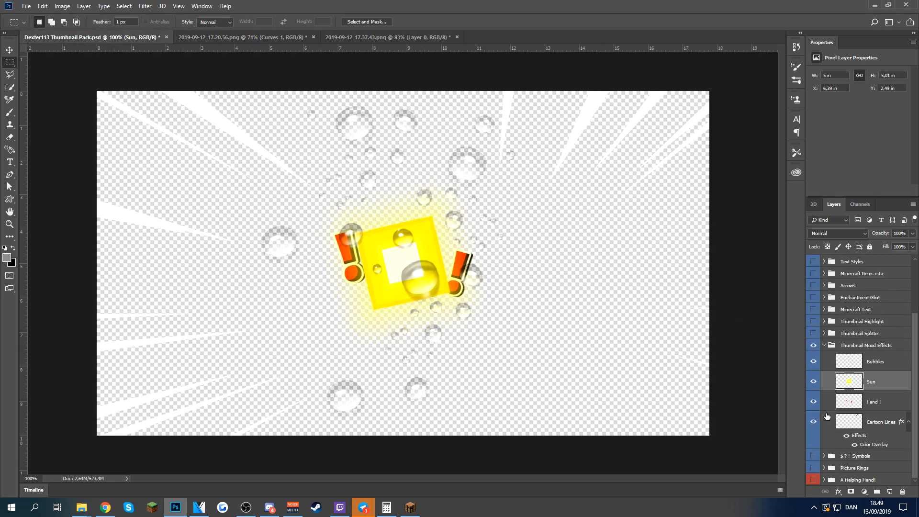
{"action": "left_click", "coordinate": [860, 406]}
{"action": "left_click_drag", "start_coordinate": [360, 41], "coordinate": [374, 246]}
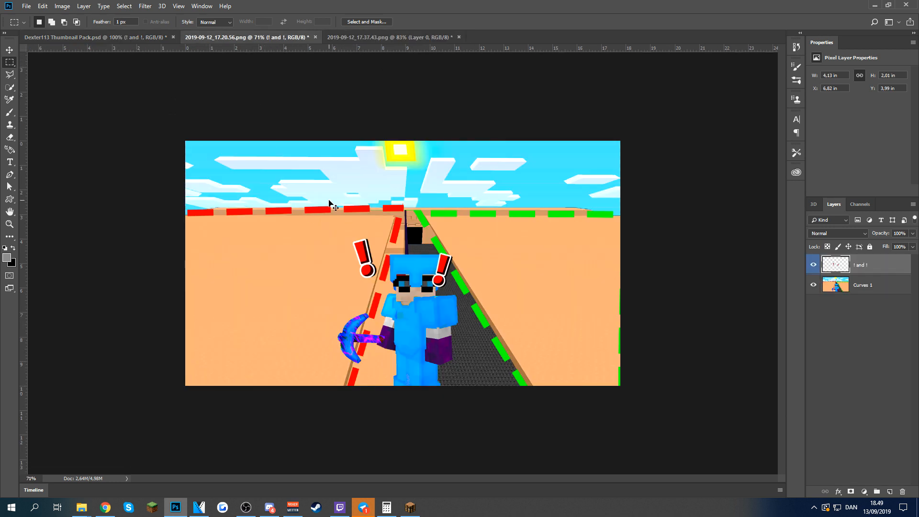
Step: Enlarge the exclamation marks to about 111% width and position one on each side of the character's head
{"action": "key", "text": "ctrl+t"}
{"action": "left_click_drag", "start_coordinate": [461, 239], "coordinate": [472, 228]}
{"action": "left_click_drag", "start_coordinate": [433, 248], "coordinate": [428, 253]}
{"action": "left_click", "coordinate": [432, 22]}
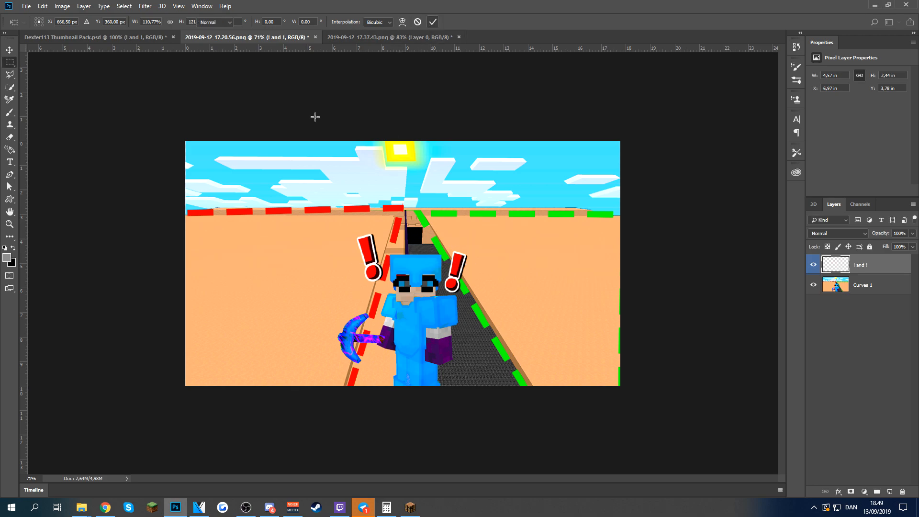
{"action": "left_click_drag", "start_coordinate": [367, 250], "coordinate": [371, 248]}
Step: Copy the Yellow text layer from the thumbnail pack's InsideOut text styles into 2019-09-12_17.20.56.png, in the sky above the character
{"action": "left_click", "coordinate": [98, 37]}
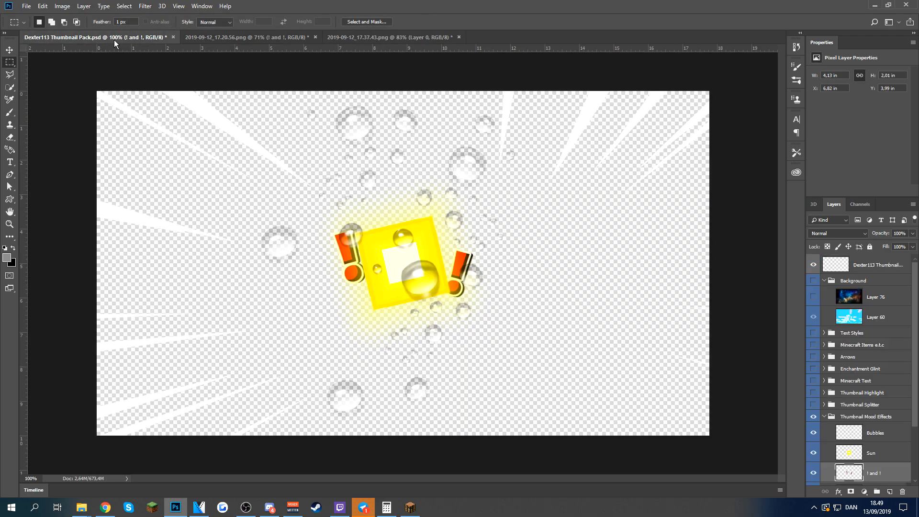
{"action": "left_click", "coordinate": [824, 281]}
{"action": "left_click", "coordinate": [824, 292]}
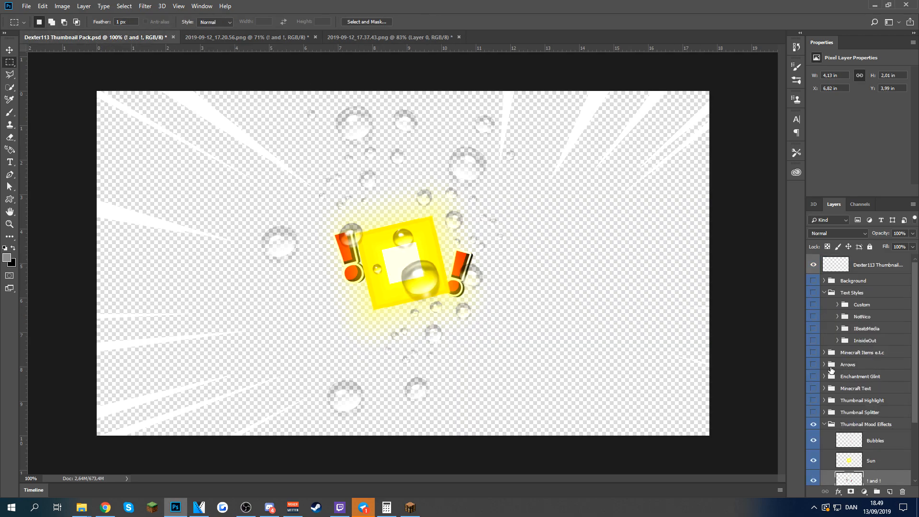
{"action": "left_click", "coordinate": [812, 424]}
{"action": "left_click", "coordinate": [835, 340]}
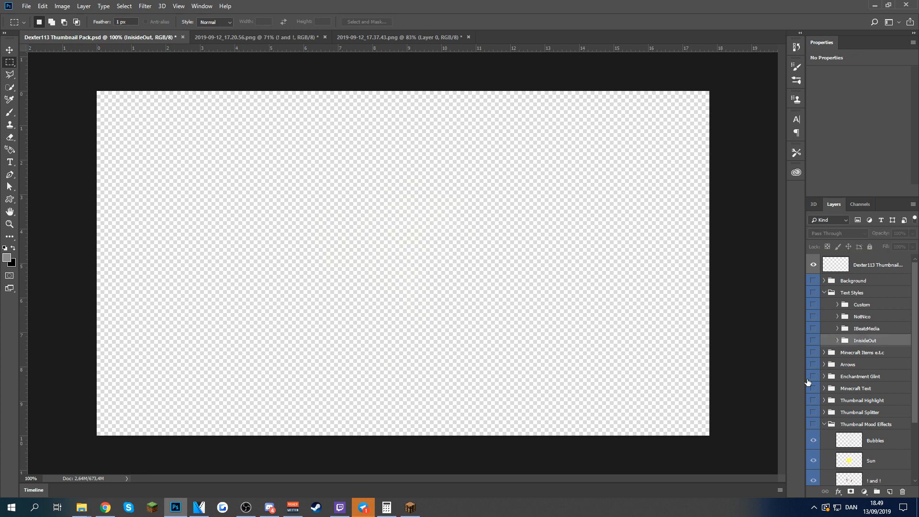
{"action": "scroll", "coordinate": [833, 354], "scroll_direction": "down", "scroll_amount": 1}
{"action": "scroll", "coordinate": [830, 368], "scroll_direction": "down", "scroll_amount": 2}
{"action": "left_click", "coordinate": [837, 280]}
{"action": "scroll", "coordinate": [844, 311], "scroll_direction": "down", "scroll_amount": 2}
{"action": "left_click", "coordinate": [850, 334]}
{"action": "left_click_drag", "start_coordinate": [813, 339], "coordinate": [405, 209]}
Step: Replace the yellow placeholder text with "I FUCKED UP" and move it slightly higher in the sky
{"action": "key", "text": "ctrl+a"}
{"action": "left_click", "coordinate": [10, 162]}
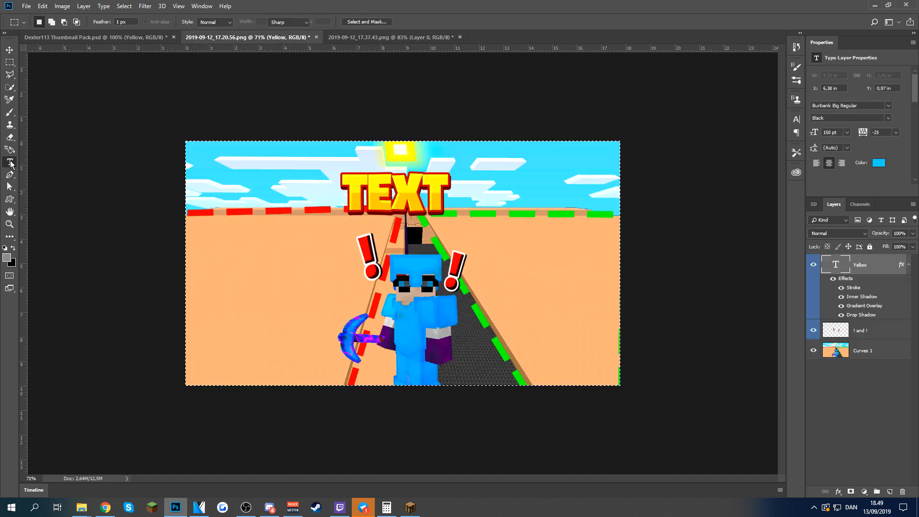
{"action": "left_click", "coordinate": [391, 194]}
{"action": "key", "text": "ctrl+a"}
{"action": "type", "text": "I FUCKED UP"}
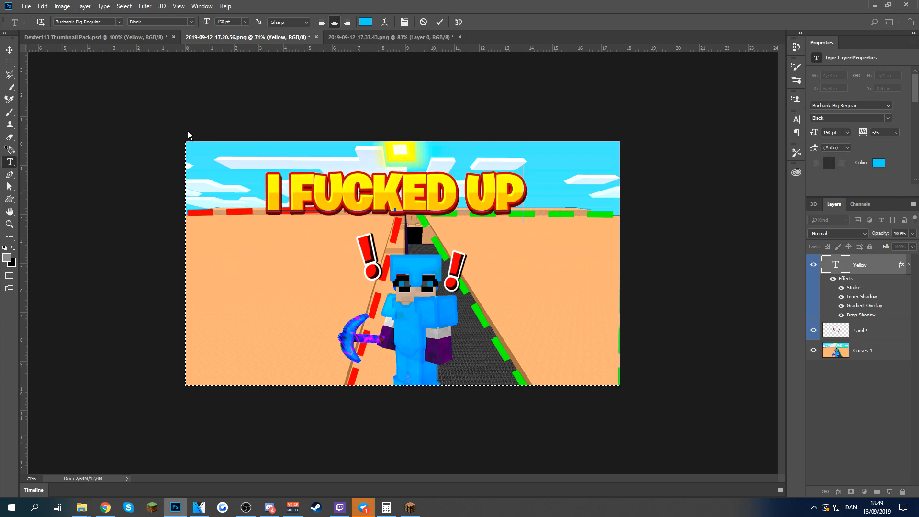
{"action": "key", "text": "ctrl+Return"}
{"action": "left_click_drag", "start_coordinate": [398, 181], "coordinate": [399, 169]}
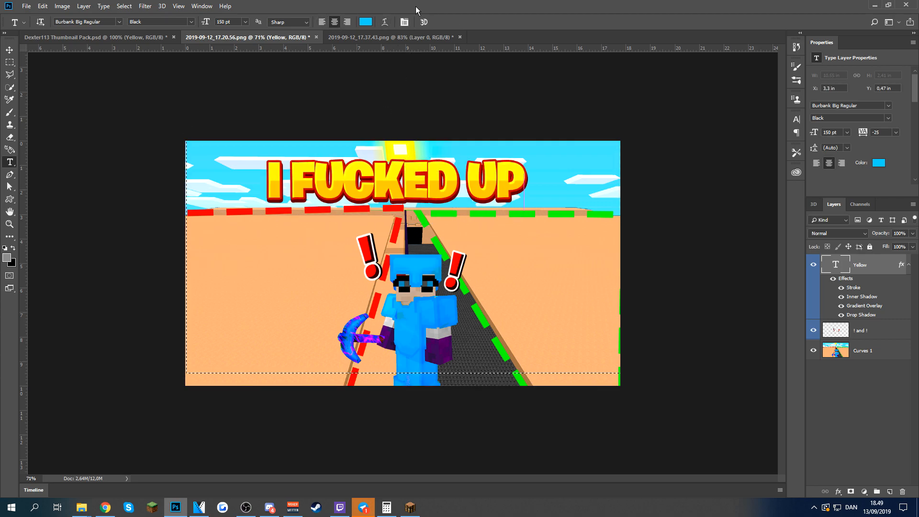
Step: Clear the selection and rasterize the layer style of the Yellow title layer
{"action": "left_click", "coordinate": [9, 63]}
{"action": "key", "text": "ctrl+d"}
{"action": "right_click", "coordinate": [856, 264]}
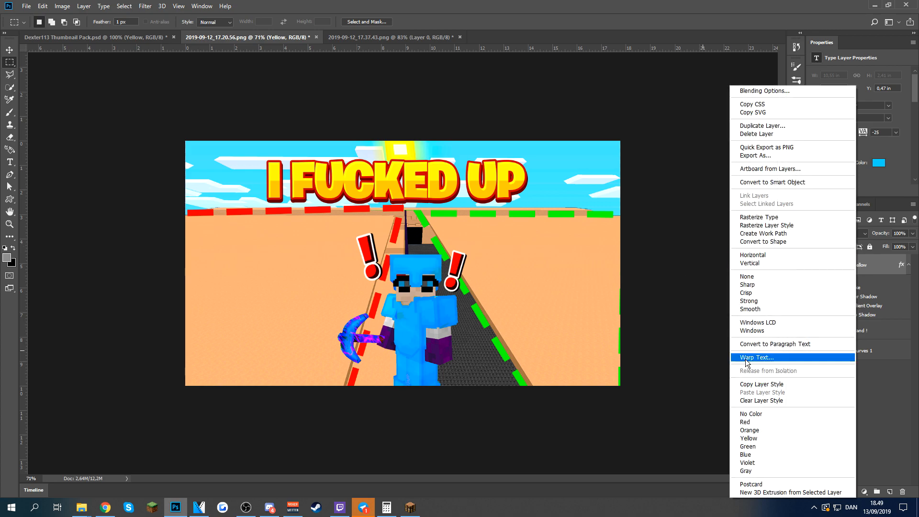
{"action": "left_click", "coordinate": [747, 225]}
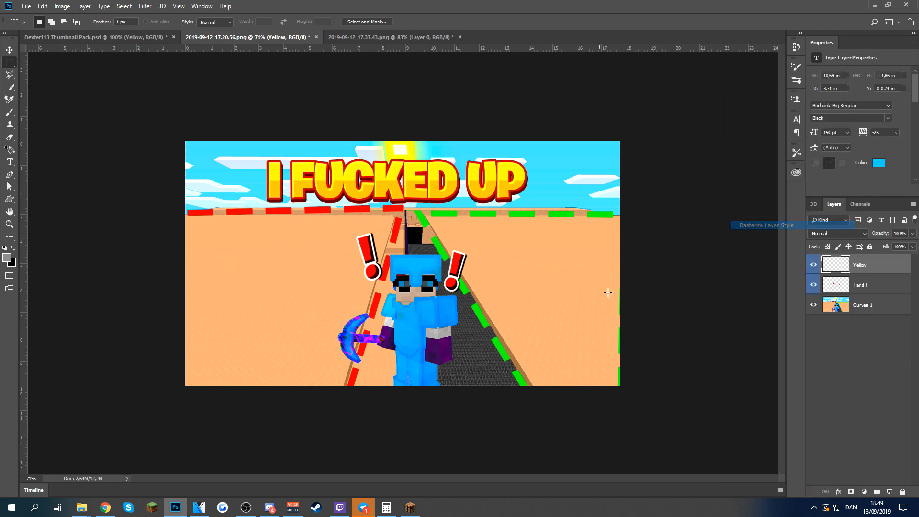
Step: Add a white 7 px outside stroke and a black drop shadow at 90° with 100% opacity to the title layer
{"action": "right_click", "coordinate": [834, 266]}
{"action": "left_click", "coordinate": [833, 266]}
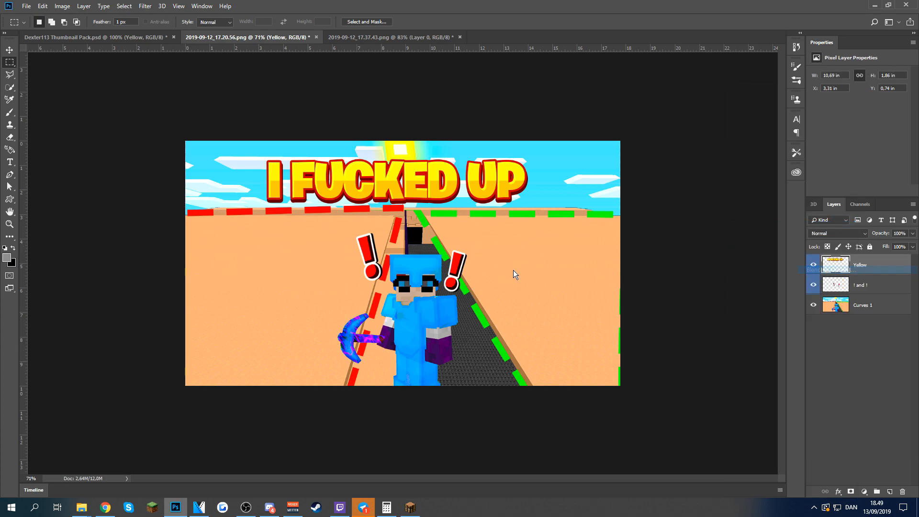
{"action": "left_click", "coordinate": [536, 333]}
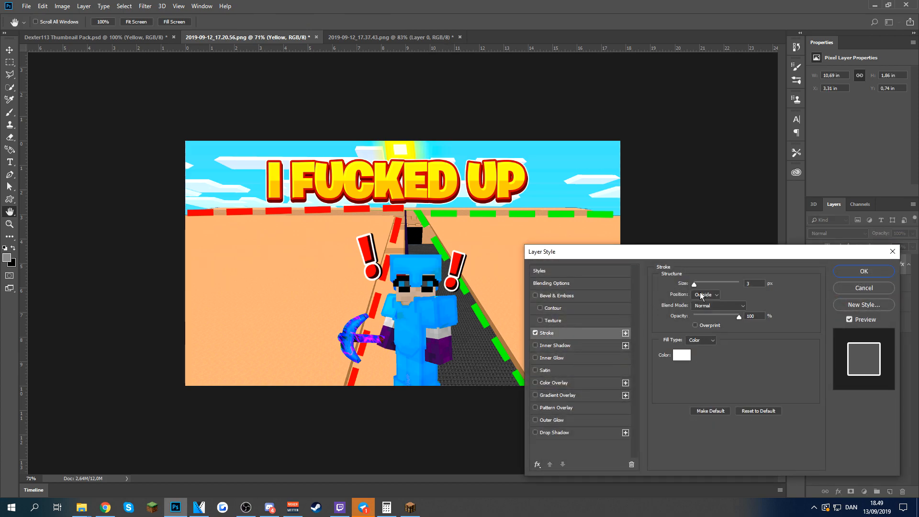
{"action": "left_click_drag", "start_coordinate": [693, 285], "coordinate": [696, 285]}
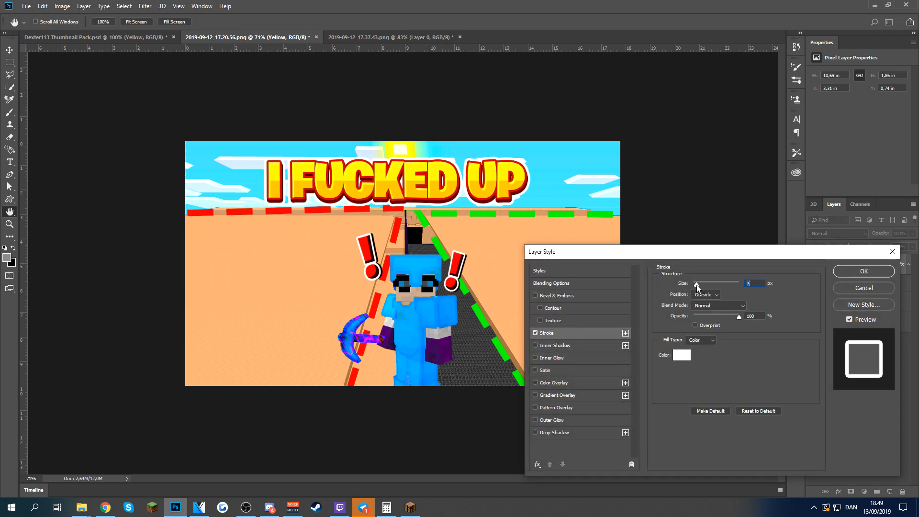
{"action": "left_click", "coordinate": [553, 432]}
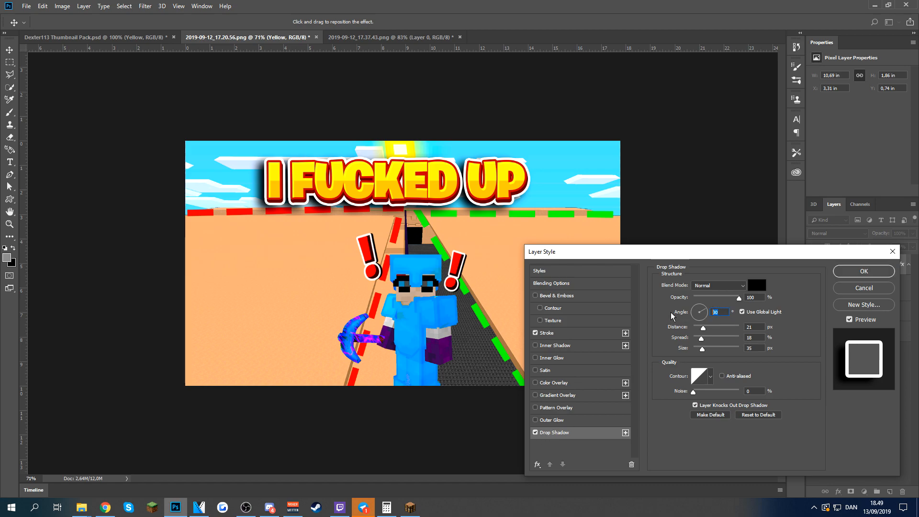
{"action": "left_click", "coordinate": [854, 270]}
Step: Fine-tune the size of the drop shadow on the title layer
{"action": "right_click", "coordinate": [850, 260]}
{"action": "left_click", "coordinate": [747, 120]}
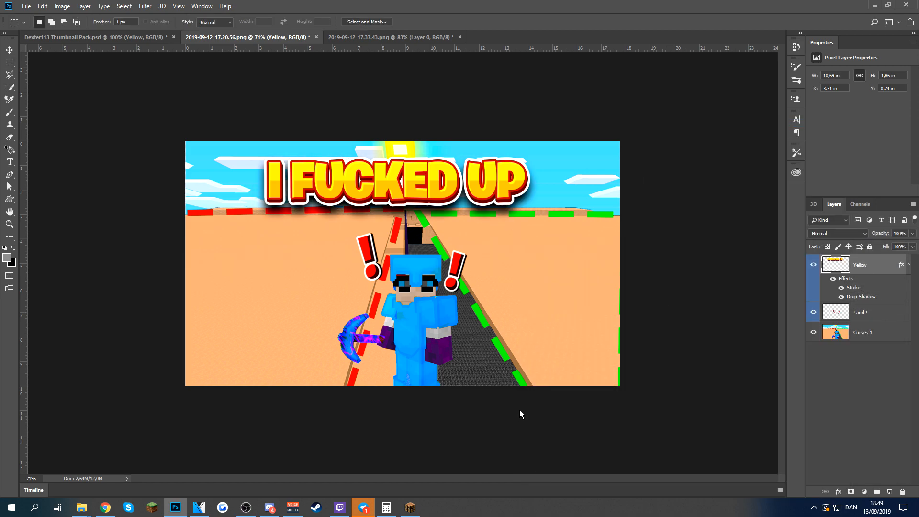
{"action": "left_click", "coordinate": [555, 432]}
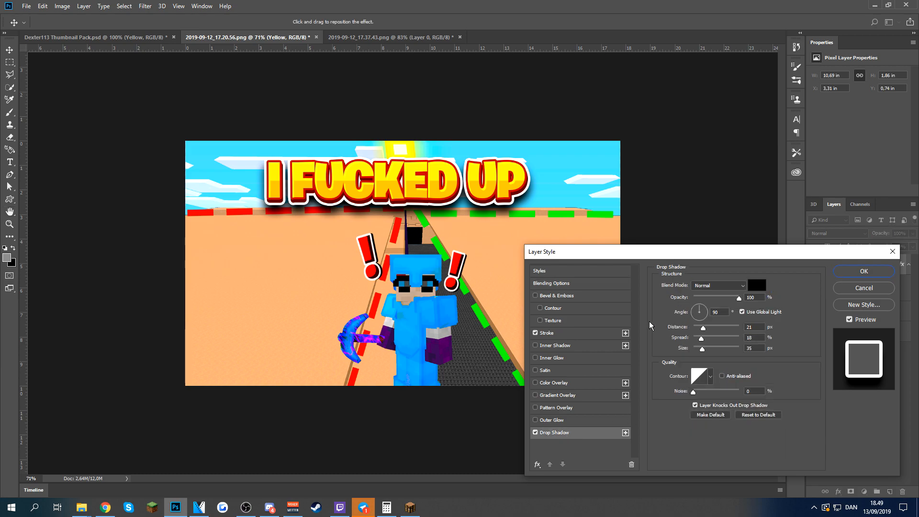
{"action": "left_click_drag", "start_coordinate": [701, 349], "coordinate": [703, 339]}
{"action": "key", "text": "Return"}
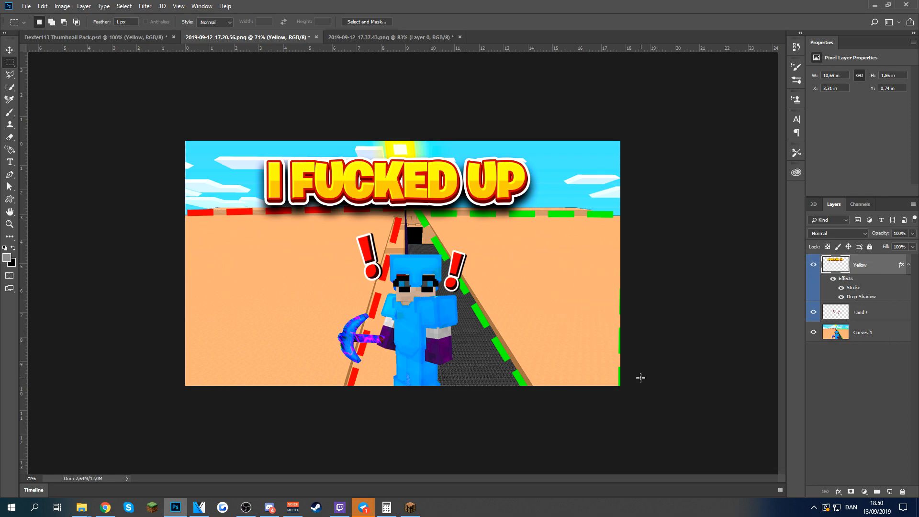
Step: Enlarge the "I FUCKED UP" title slightly with Free Transform
{"action": "left_click", "coordinate": [10, 161]}
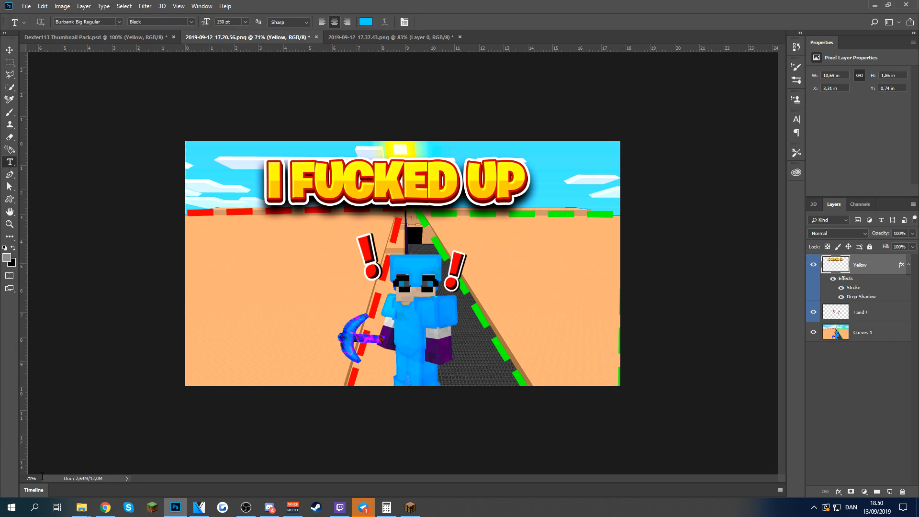
{"action": "type", "text": "19"}
{"action": "key", "text": "Return"}
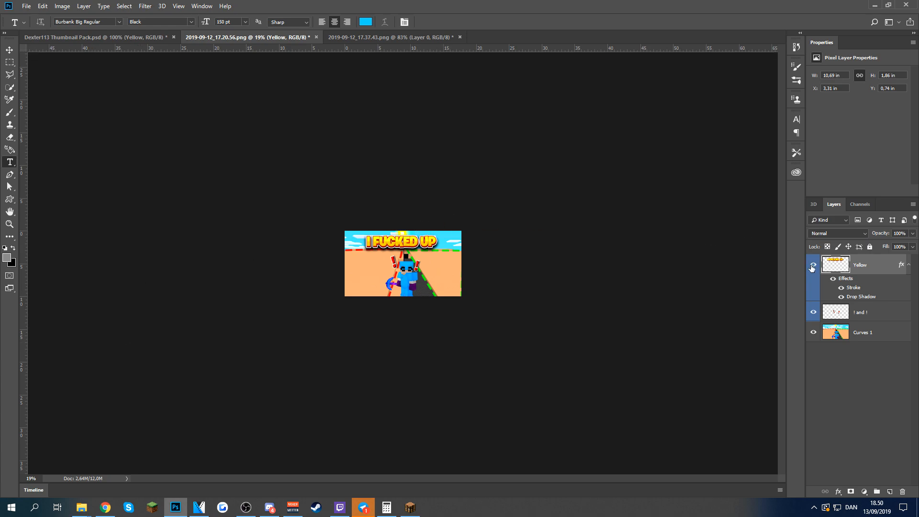
{"action": "key", "text": "ctrl+t"}
{"action": "left_click_drag", "start_coordinate": [439, 251], "coordinate": [448, 250]}
{"action": "left_click", "coordinate": [433, 22]}
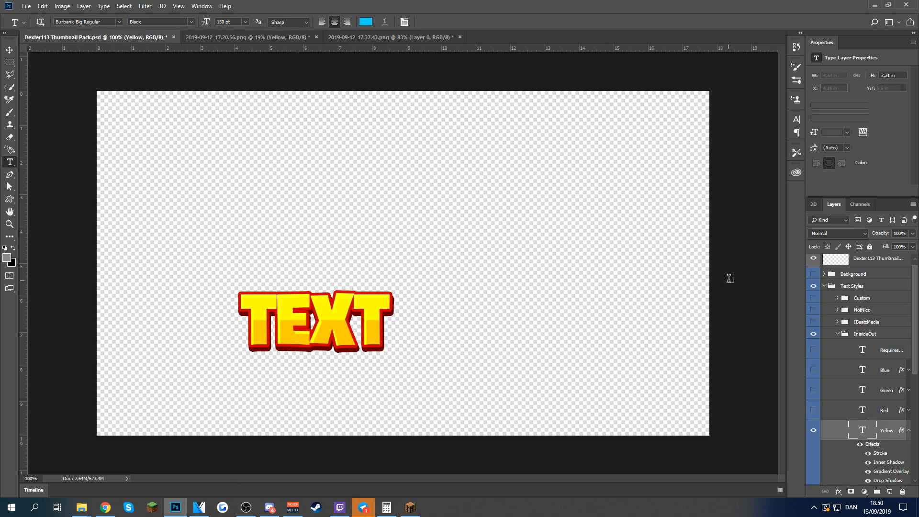
Step: Hide the Text Styles group in the thumbnail pack and display the divider lines of the Thumbnail Splitter group
{"action": "left_click", "coordinate": [813, 286]}
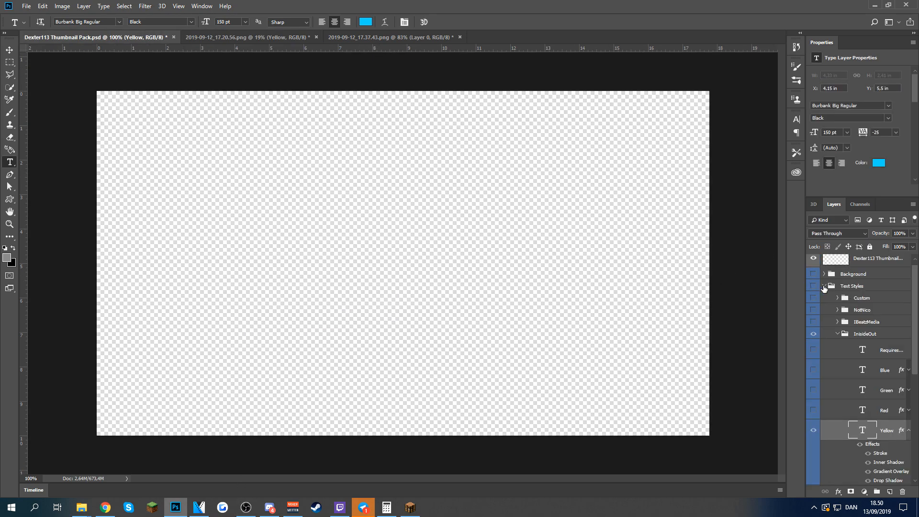
{"action": "left_click", "coordinate": [823, 286]}
{"action": "left_click", "coordinate": [824, 346]}
{"action": "left_click", "coordinate": [823, 345]}
{"action": "left_click", "coordinate": [824, 357]}
{"action": "left_click", "coordinate": [828, 422]}
{"action": "left_click", "coordinate": [813, 357]}
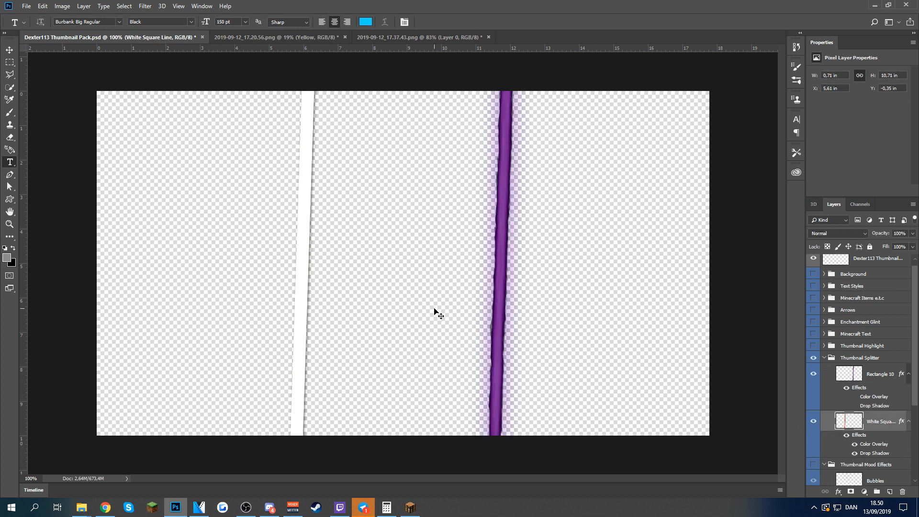
Step: Open the example thumbnail 12312313123.png in the image viewer and shrink its window over the canvas
{"action": "mouse_move", "coordinate": [82, 507]}
{"action": "mouse_move", "coordinate": [87, 470]}
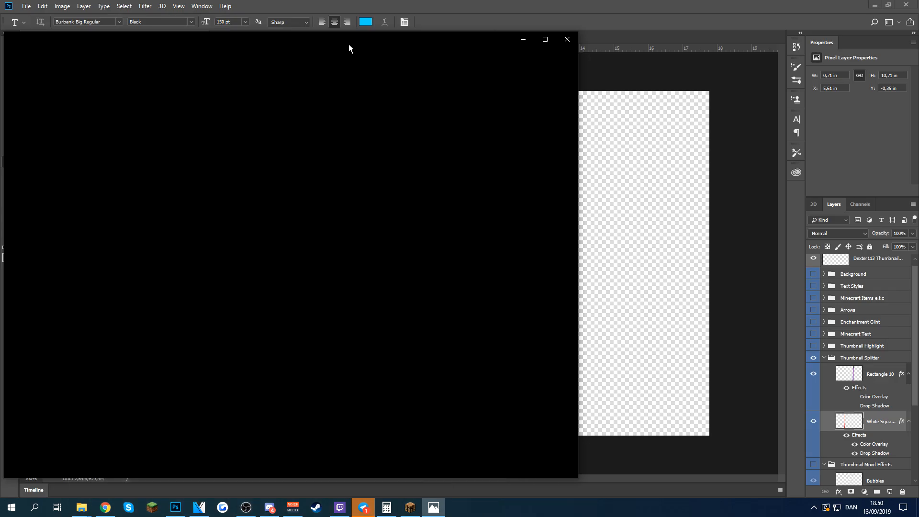
{"action": "left_click_drag", "start_coordinate": [348, 44], "coordinate": [458, 39]}
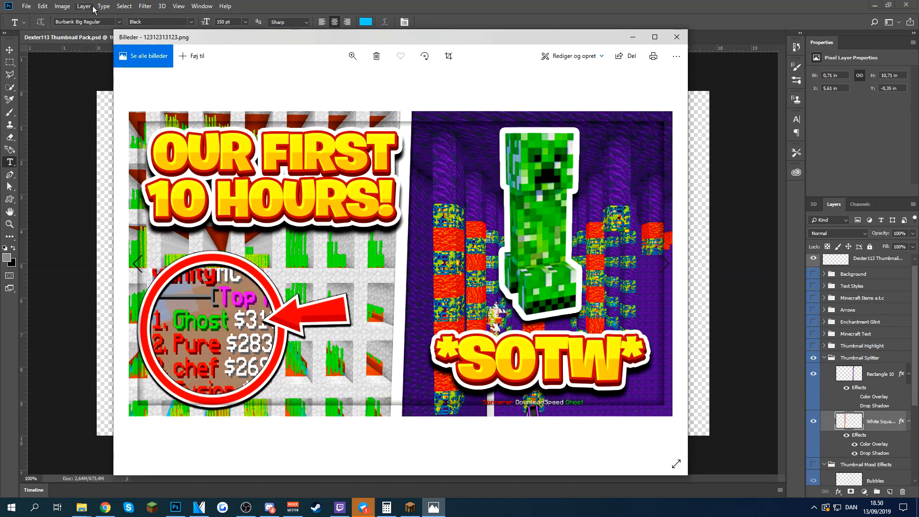
{"action": "left_click_drag", "start_coordinate": [115, 32], "coordinate": [273, 133]}
{"action": "left_click_drag", "start_coordinate": [386, 154], "coordinate": [281, 110]}
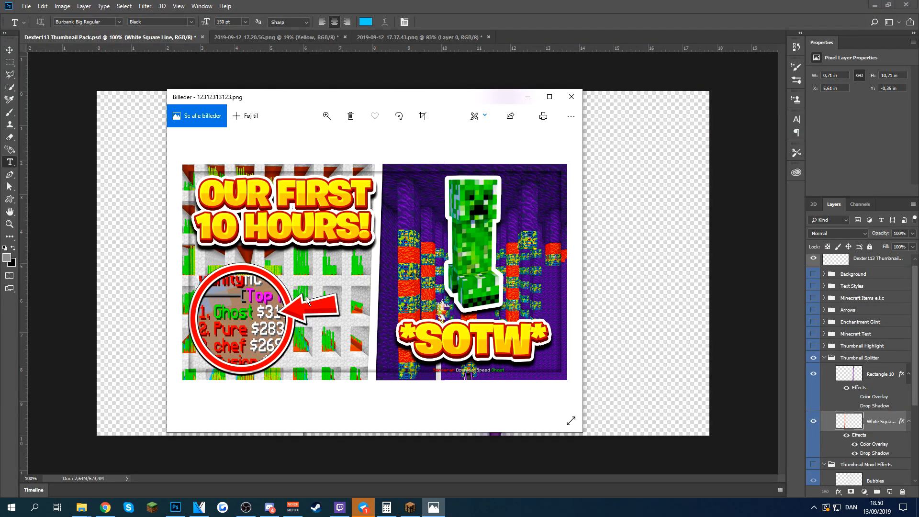
Step: Display the Picture Rings group in the thumbnail pack and preview its red arrow, yellow arrow and red circle layers
{"action": "scroll", "coordinate": [840, 461], "scroll_direction": "down", "scroll_amount": 5}
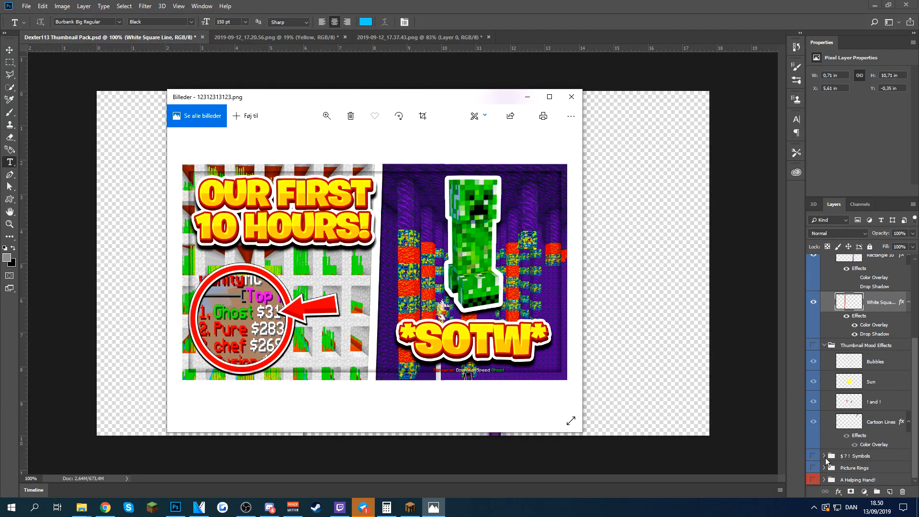
{"action": "left_click", "coordinate": [825, 467]}
{"action": "scroll", "coordinate": [824, 469], "scroll_direction": "down", "scroll_amount": 3}
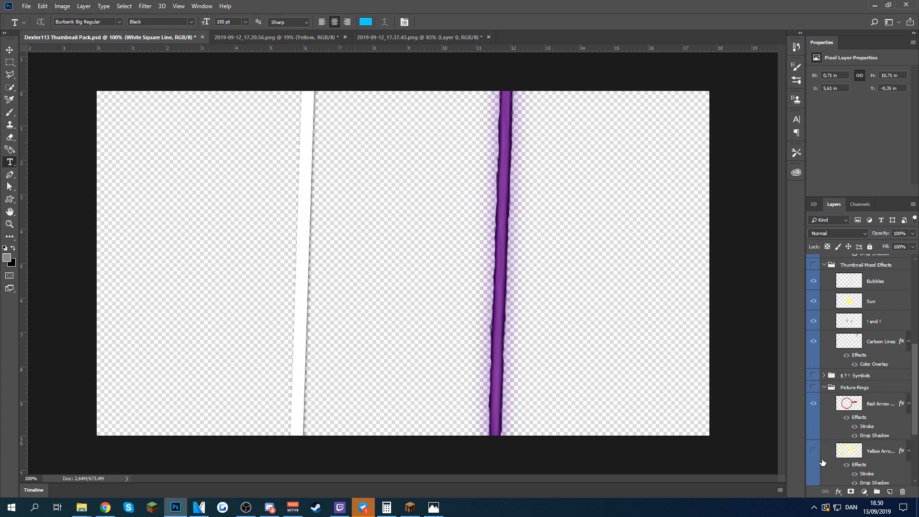
{"action": "left_click", "coordinate": [813, 403]}
{"action": "left_click", "coordinate": [813, 451]}
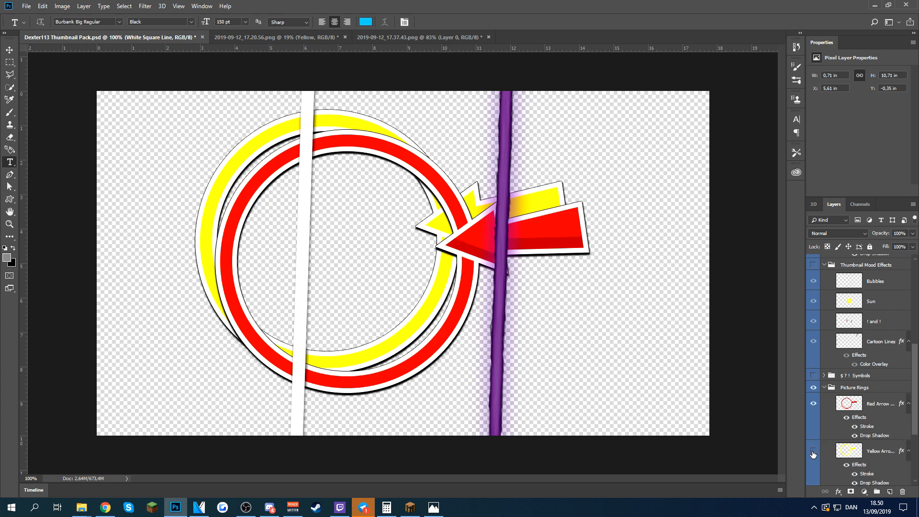
{"action": "left_click", "coordinate": [813, 451]}
{"action": "scroll", "coordinate": [825, 443], "scroll_direction": "down", "scroll_amount": 2}
{"action": "left_click", "coordinate": [813, 458]}
{"action": "left_click", "coordinate": [813, 457]}
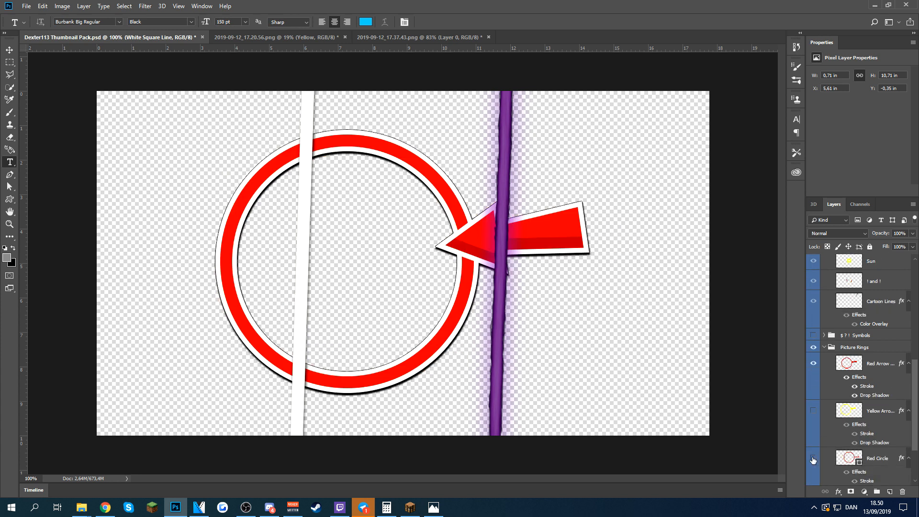
Step: Check the example thumbnail again and collapse the expanded layer groups in the thumbnail pack
{"action": "key", "text": "alt+Tab"}
{"action": "key", "text": "alt+Tab"}
{"action": "scroll", "coordinate": [813, 345], "scroll_direction": "up", "scroll_amount": 10}
{"action": "left_click", "coordinate": [824, 319]}
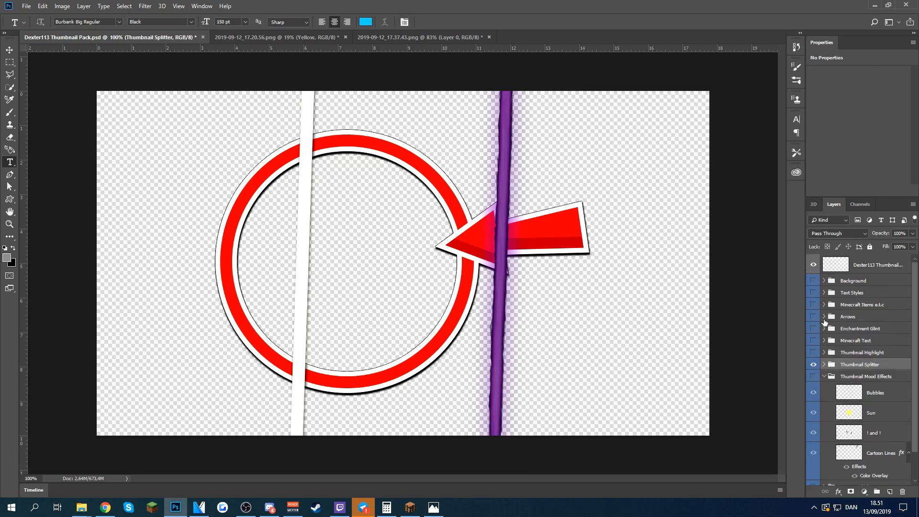
{"action": "left_click", "coordinate": [823, 376]}
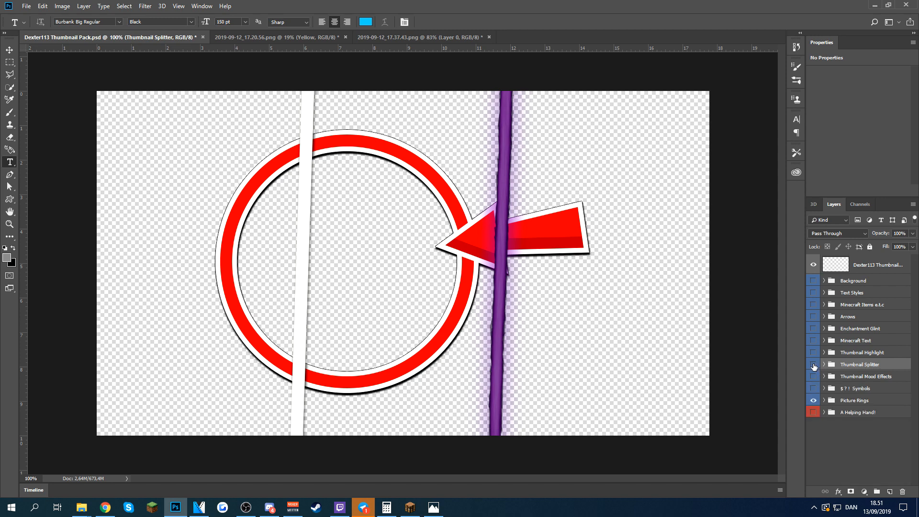
Step: Hide the Thumbnail Splitter group, then expand the Hotbar,icons, healing subgroup of Minecraft Items e.t.c and hide its half-heart layer
{"action": "left_click", "coordinate": [813, 364]}
{"action": "left_click", "coordinate": [823, 304]}
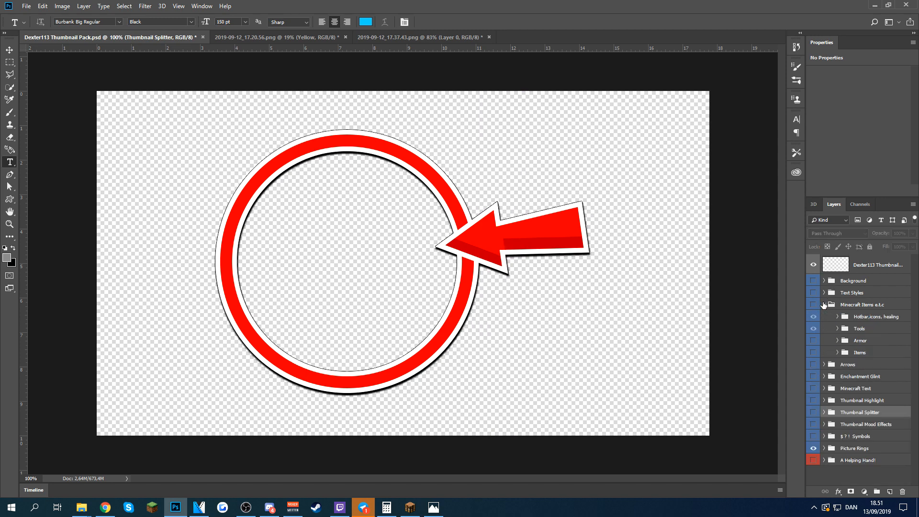
{"action": "left_click", "coordinate": [838, 319]}
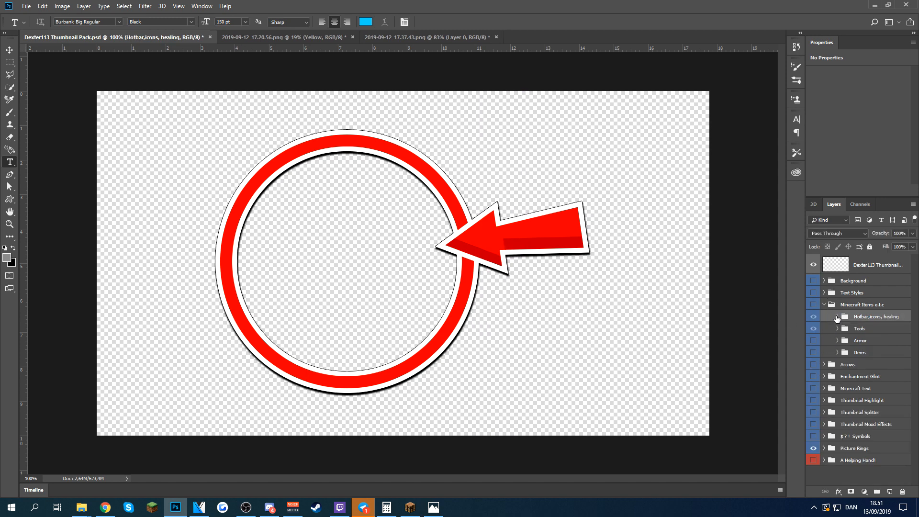
{"action": "left_click", "coordinate": [837, 317]}
{"action": "left_click", "coordinate": [813, 333]}
{"action": "left_click", "coordinate": [814, 333]}
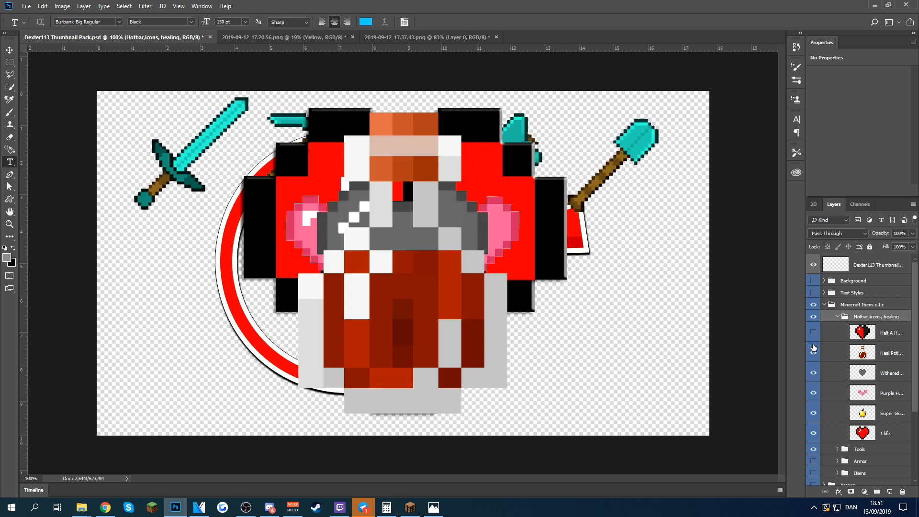
Step: Preview and hide the healing potion, withered heart and purple hearts layers in the Hotbar,icons, healing subgroup
{"action": "left_click", "coordinate": [812, 353]}
{"action": "left_click", "coordinate": [811, 374]}
{"action": "left_click", "coordinate": [811, 374]}
{"action": "left_click", "coordinate": [812, 375]}
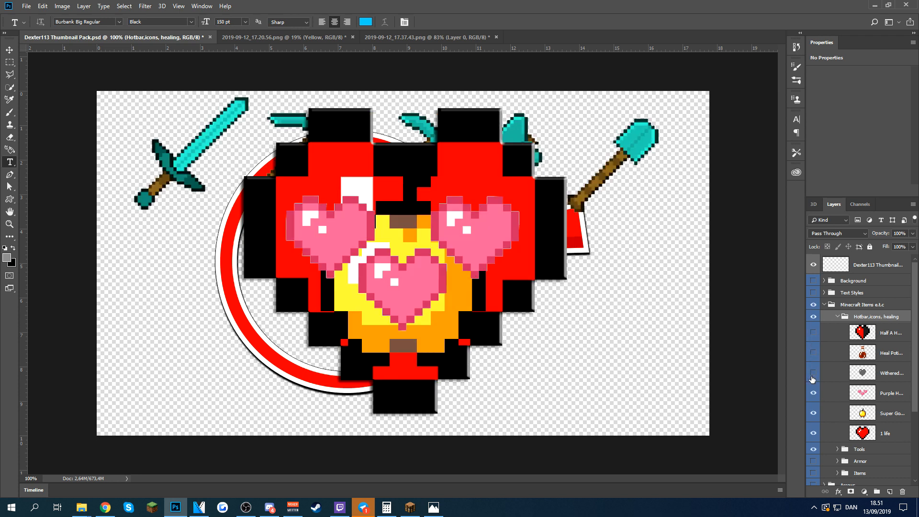
{"action": "left_click", "coordinate": [812, 393]}
{"action": "left_click", "coordinate": [813, 393]}
{"action": "left_click", "coordinate": [812, 393]}
Step: Preview and hide the golden apple and 1 life layers, then collapse the Hotbar,icons, healing subgroup
{"action": "left_click", "coordinate": [813, 413]}
{"action": "left_click", "coordinate": [813, 413]}
{"action": "left_click", "coordinate": [812, 414]}
{"action": "left_click", "coordinate": [813, 433]}
{"action": "left_click", "coordinate": [813, 433]}
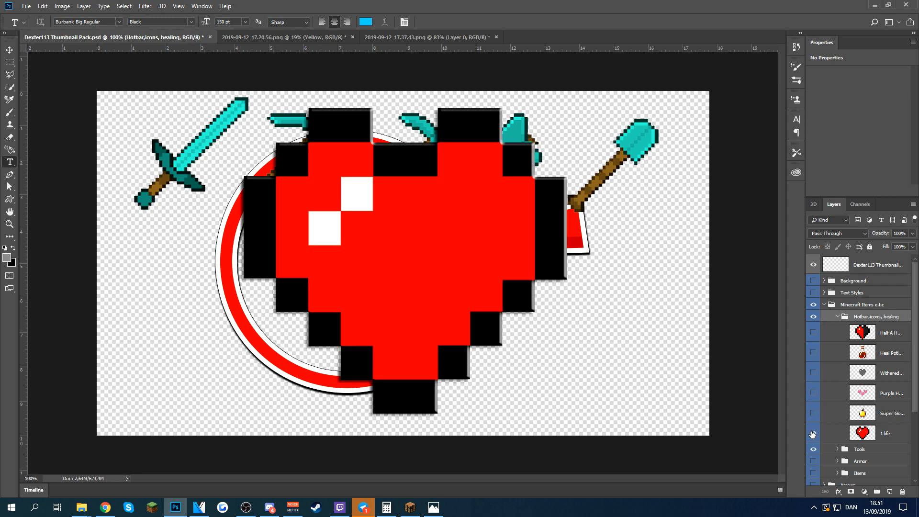
{"action": "left_click", "coordinate": [813, 433]}
{"action": "left_click", "coordinate": [837, 317]}
Step: Examine the contents of the Tools and Armor subgroups in Minecraft Items e.t.c, collapsing each again
{"action": "left_click", "coordinate": [837, 329]}
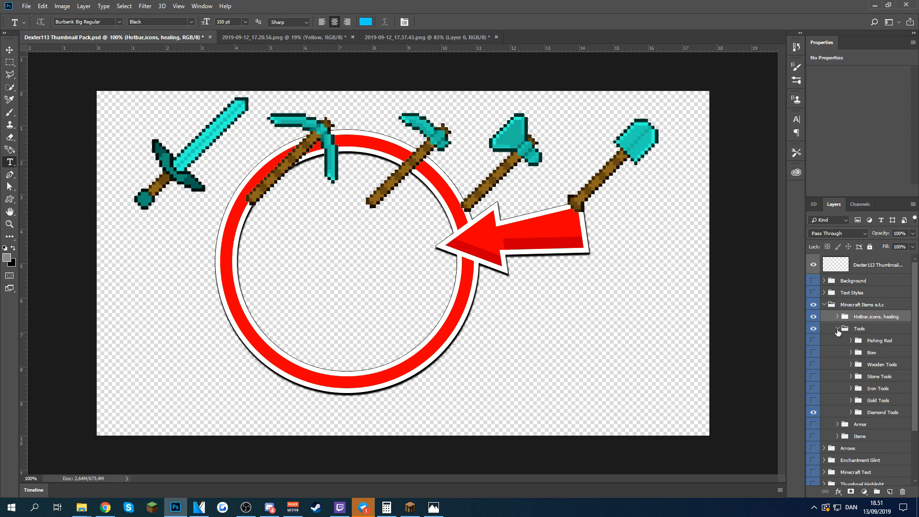
{"action": "left_click", "coordinate": [836, 329]}
{"action": "left_click", "coordinate": [837, 341]}
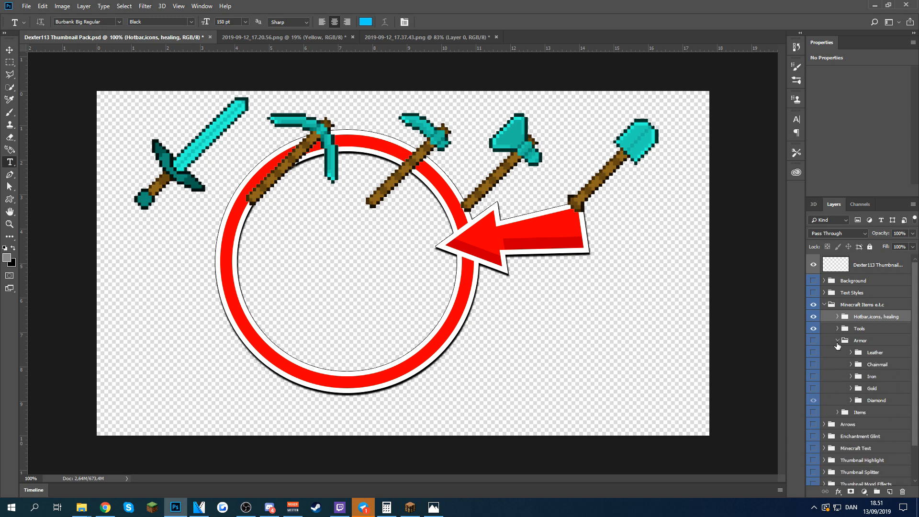
{"action": "left_click", "coordinate": [837, 340]}
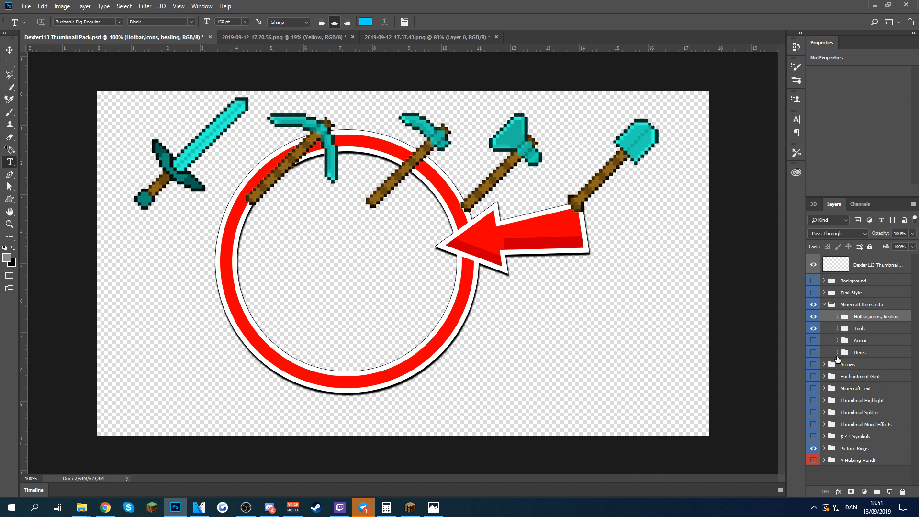
Step: Expand the Items subgroup, preview Mob Drops and display its Crops, Beacon and Ores groups
{"action": "left_click", "coordinate": [839, 353]}
{"action": "left_click", "coordinate": [838, 353]}
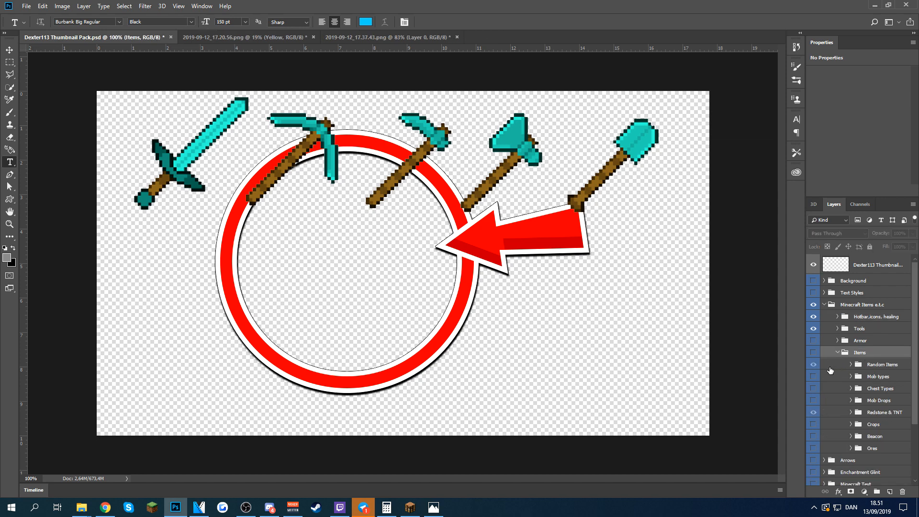
{"action": "left_click", "coordinate": [813, 400]}
{"action": "left_click", "coordinate": [813, 400]}
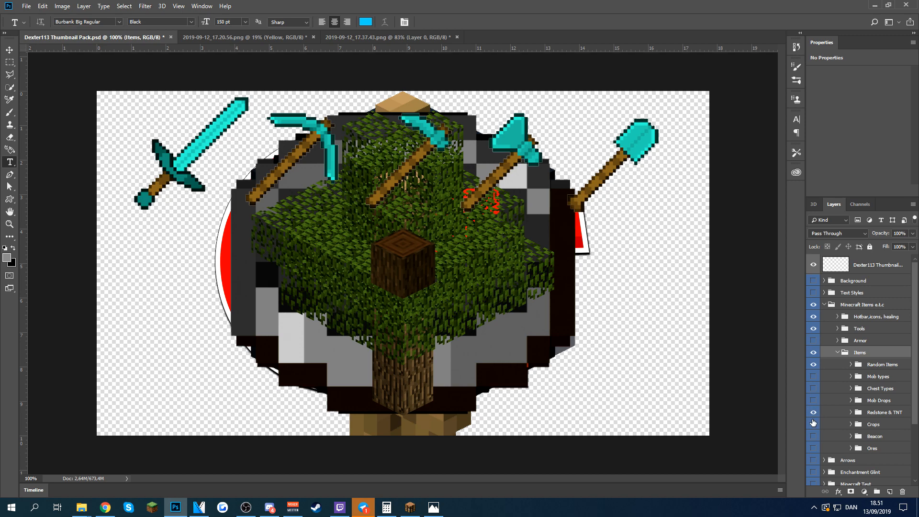
{"action": "left_click", "coordinate": [813, 424]}
{"action": "left_click", "coordinate": [813, 436]}
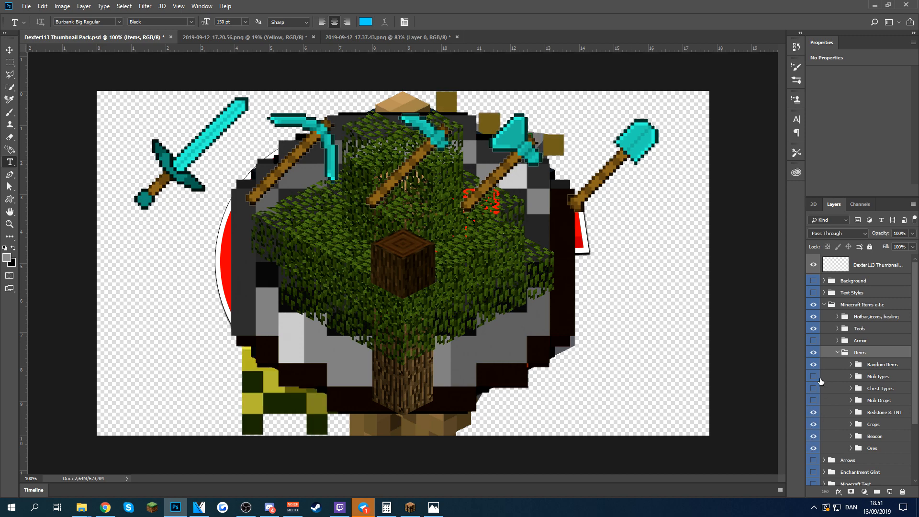
Step: Collapse and hide the Items subgroup and display the Minecraft Text group
{"action": "left_click", "coordinate": [838, 352]}
{"action": "left_click", "coordinate": [813, 353]}
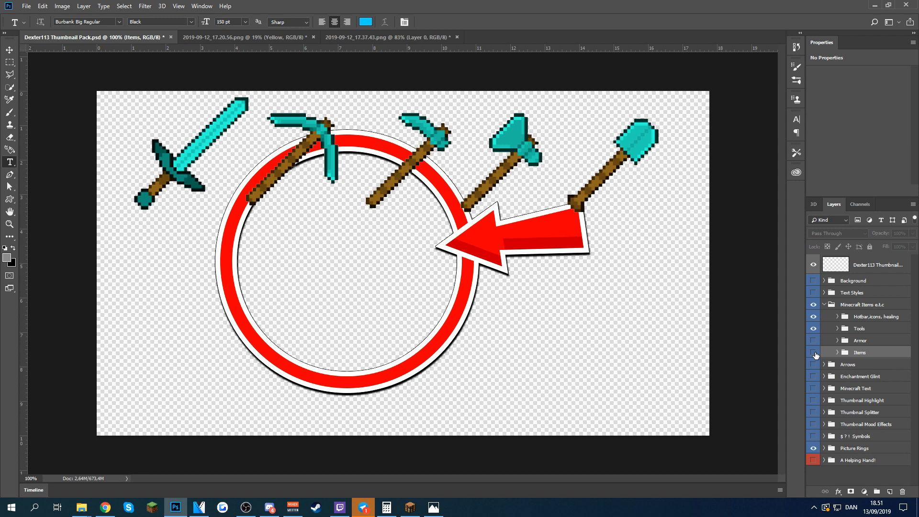
{"action": "left_click", "coordinate": [812, 388]}
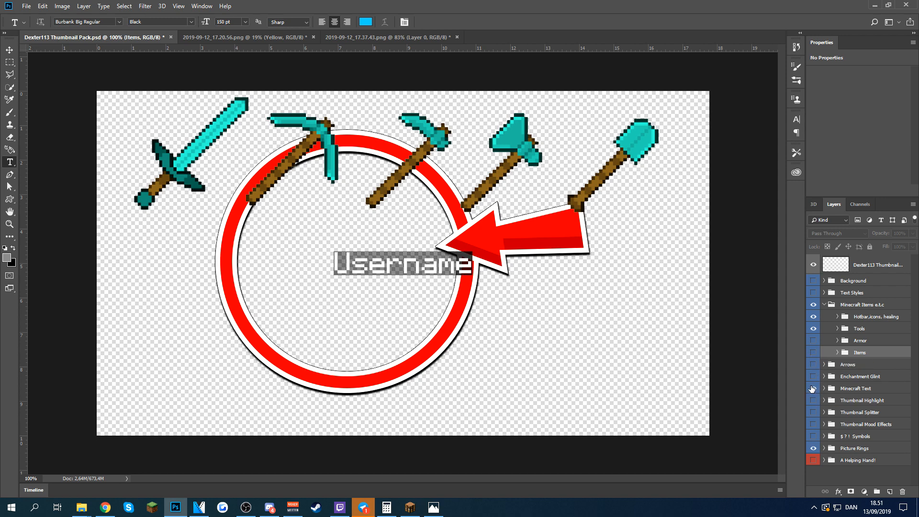
Step: View the thumbnail document 2019-09-12_17.20.56.png at 109% and return to the thumbnail pack document
{"action": "left_click", "coordinate": [362, 39]}
{"action": "left_click", "coordinate": [226, 39]}
{"action": "left_click_drag", "start_coordinate": [29, 478], "coordinate": [71, 474]}
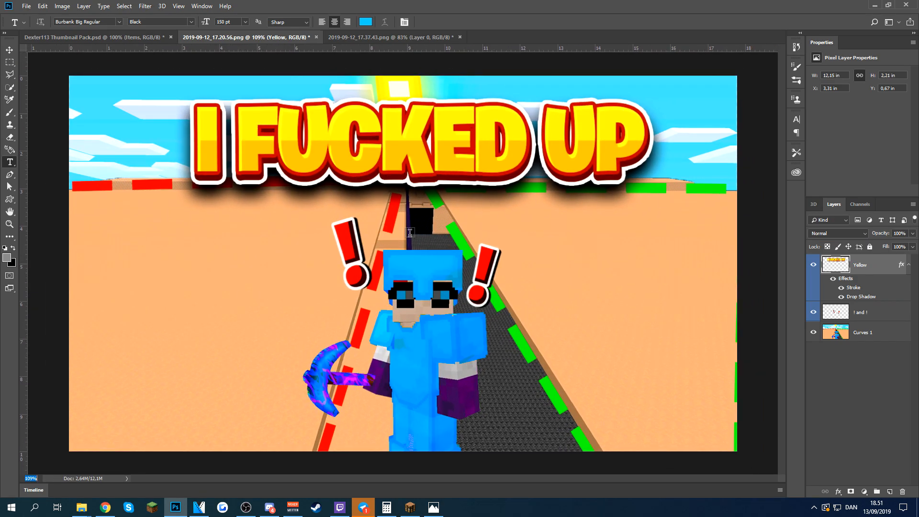
{"action": "left_click", "coordinate": [82, 37]}
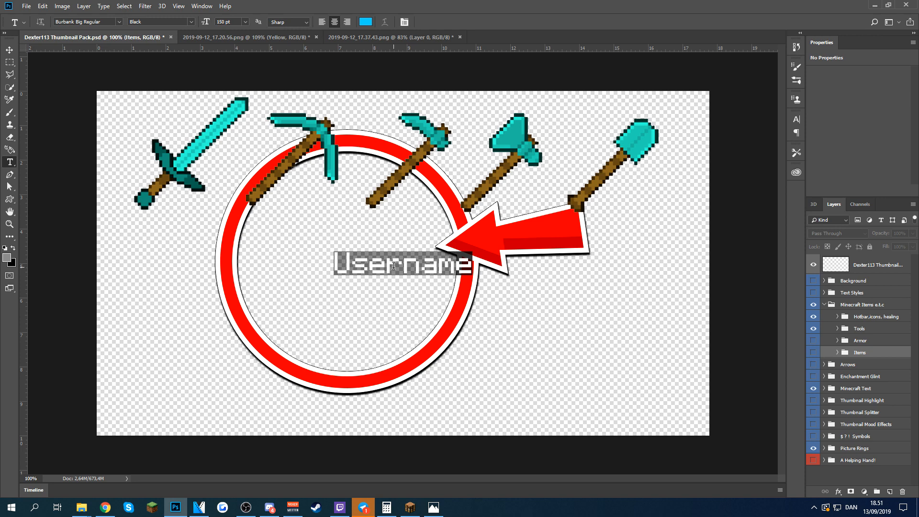